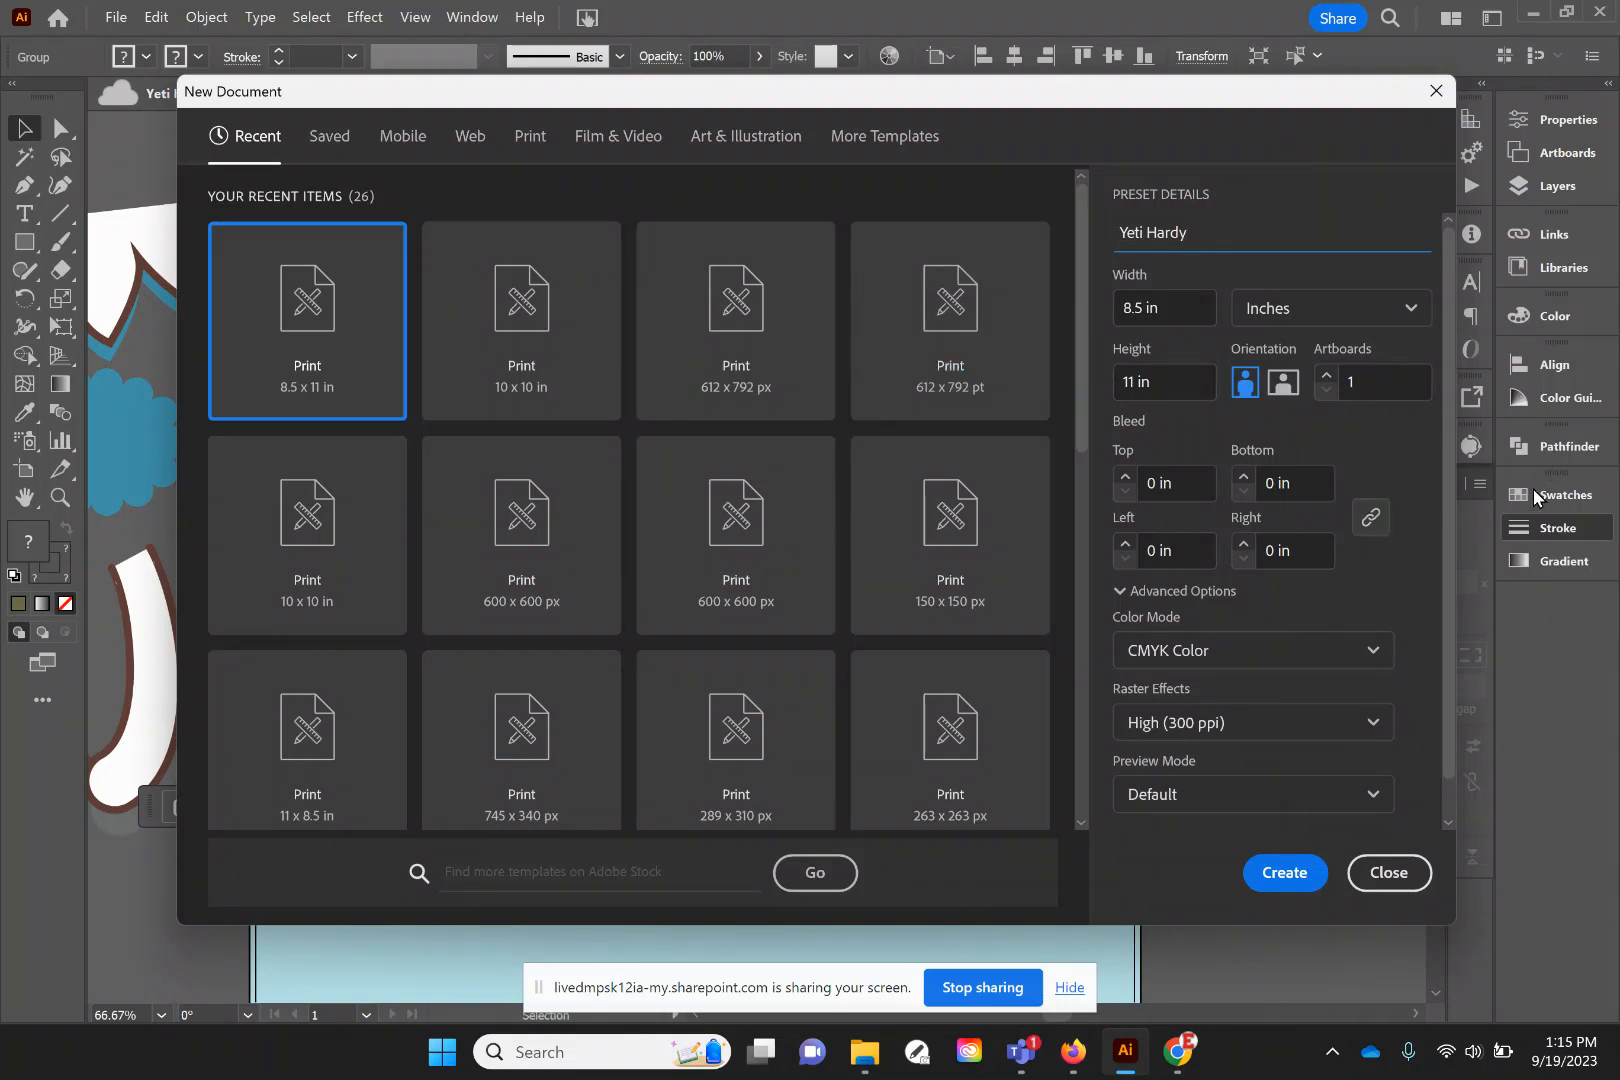
# Create a new document measured in pixels, 600 px wide and 600 px high
pyautogui.click(1375, 312)
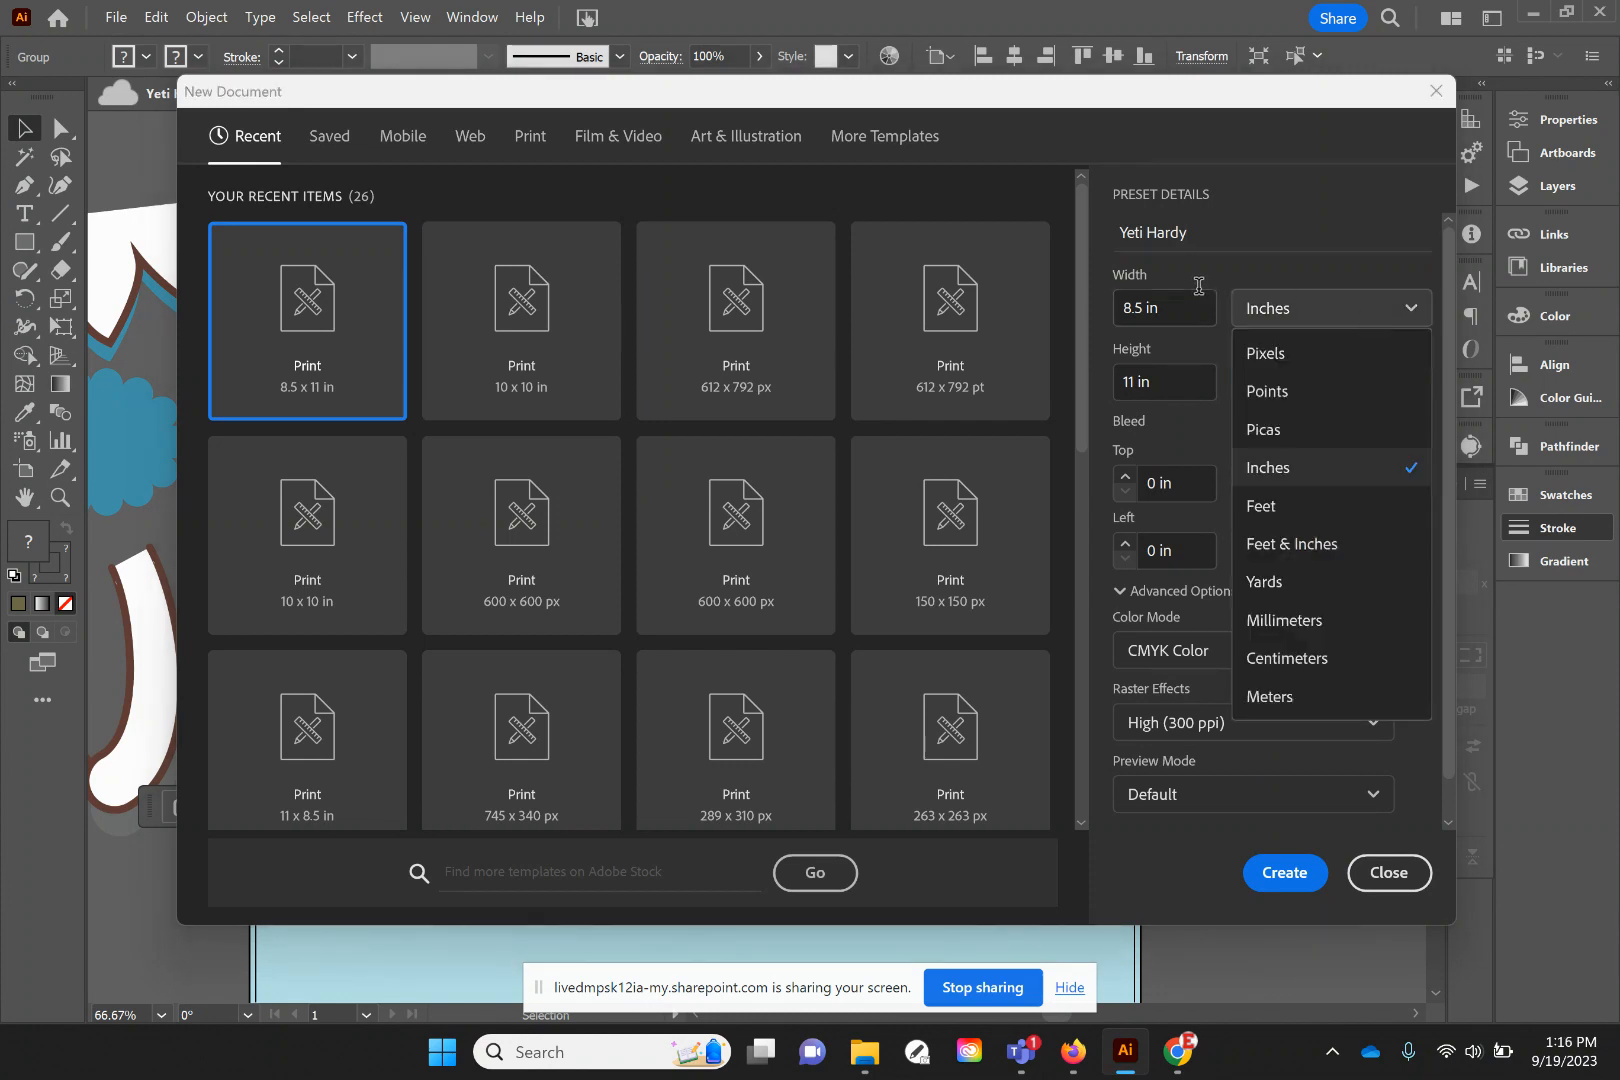
pyautogui.click(1329, 352)
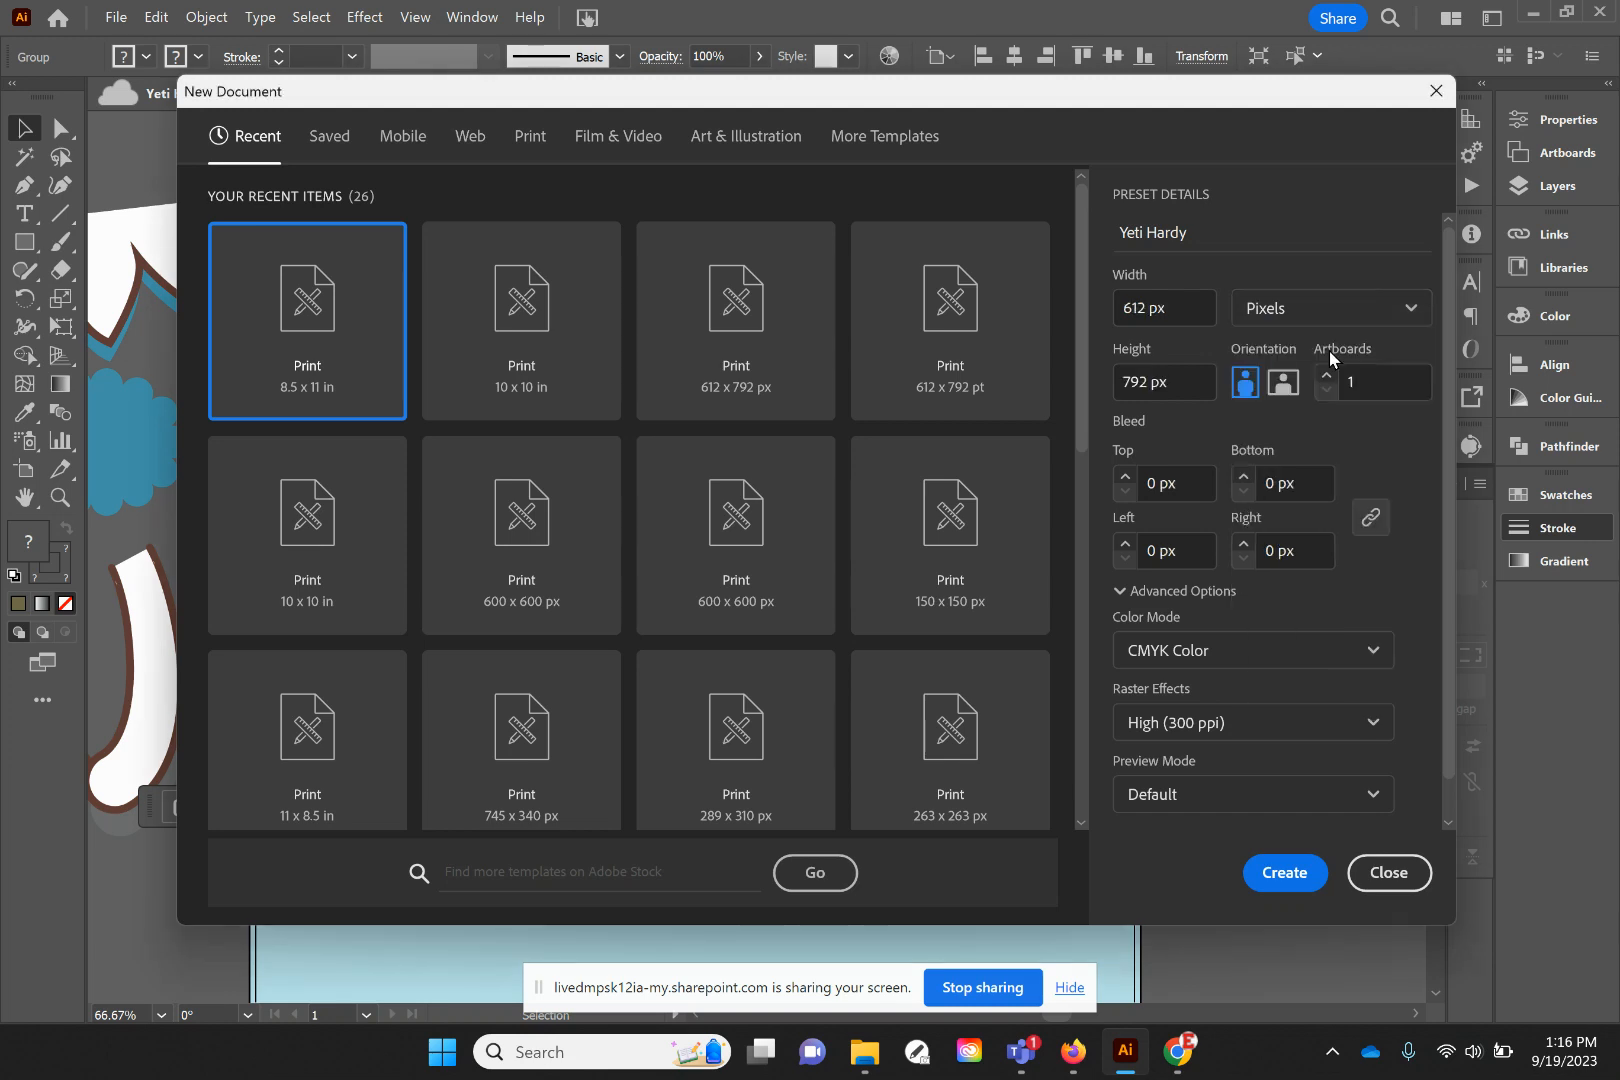
pyautogui.click(1175, 308)
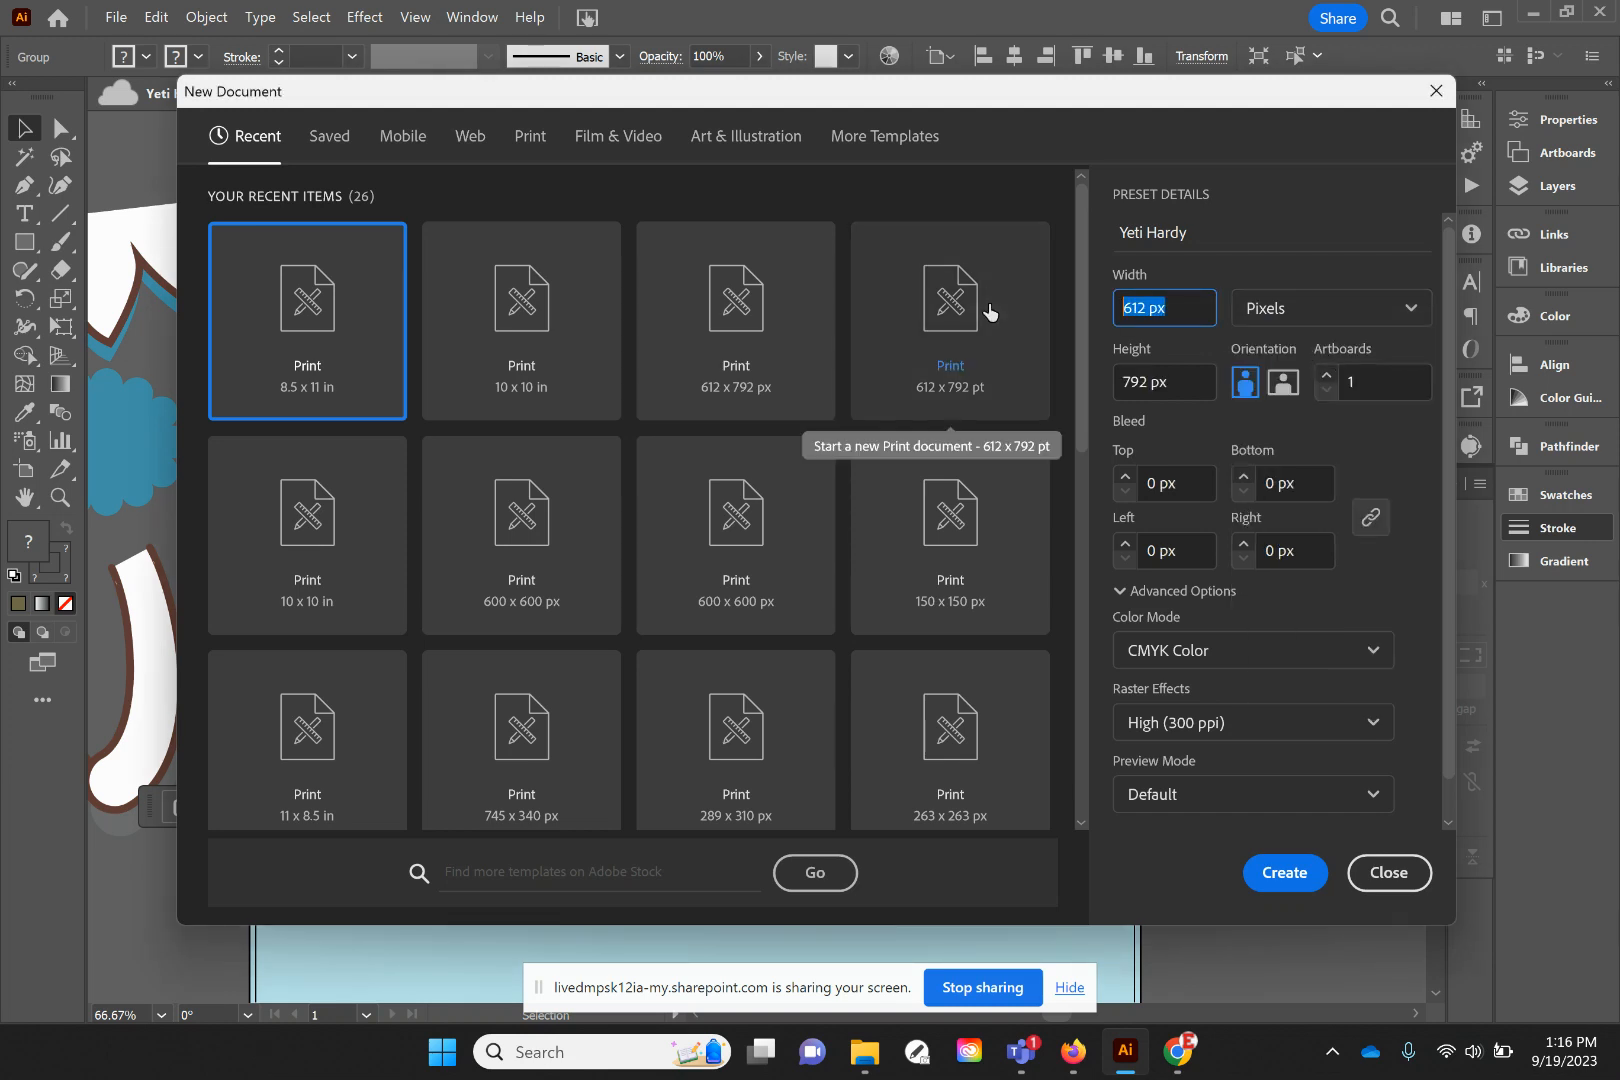
pyautogui.write('600')
pyautogui.press('Tab')
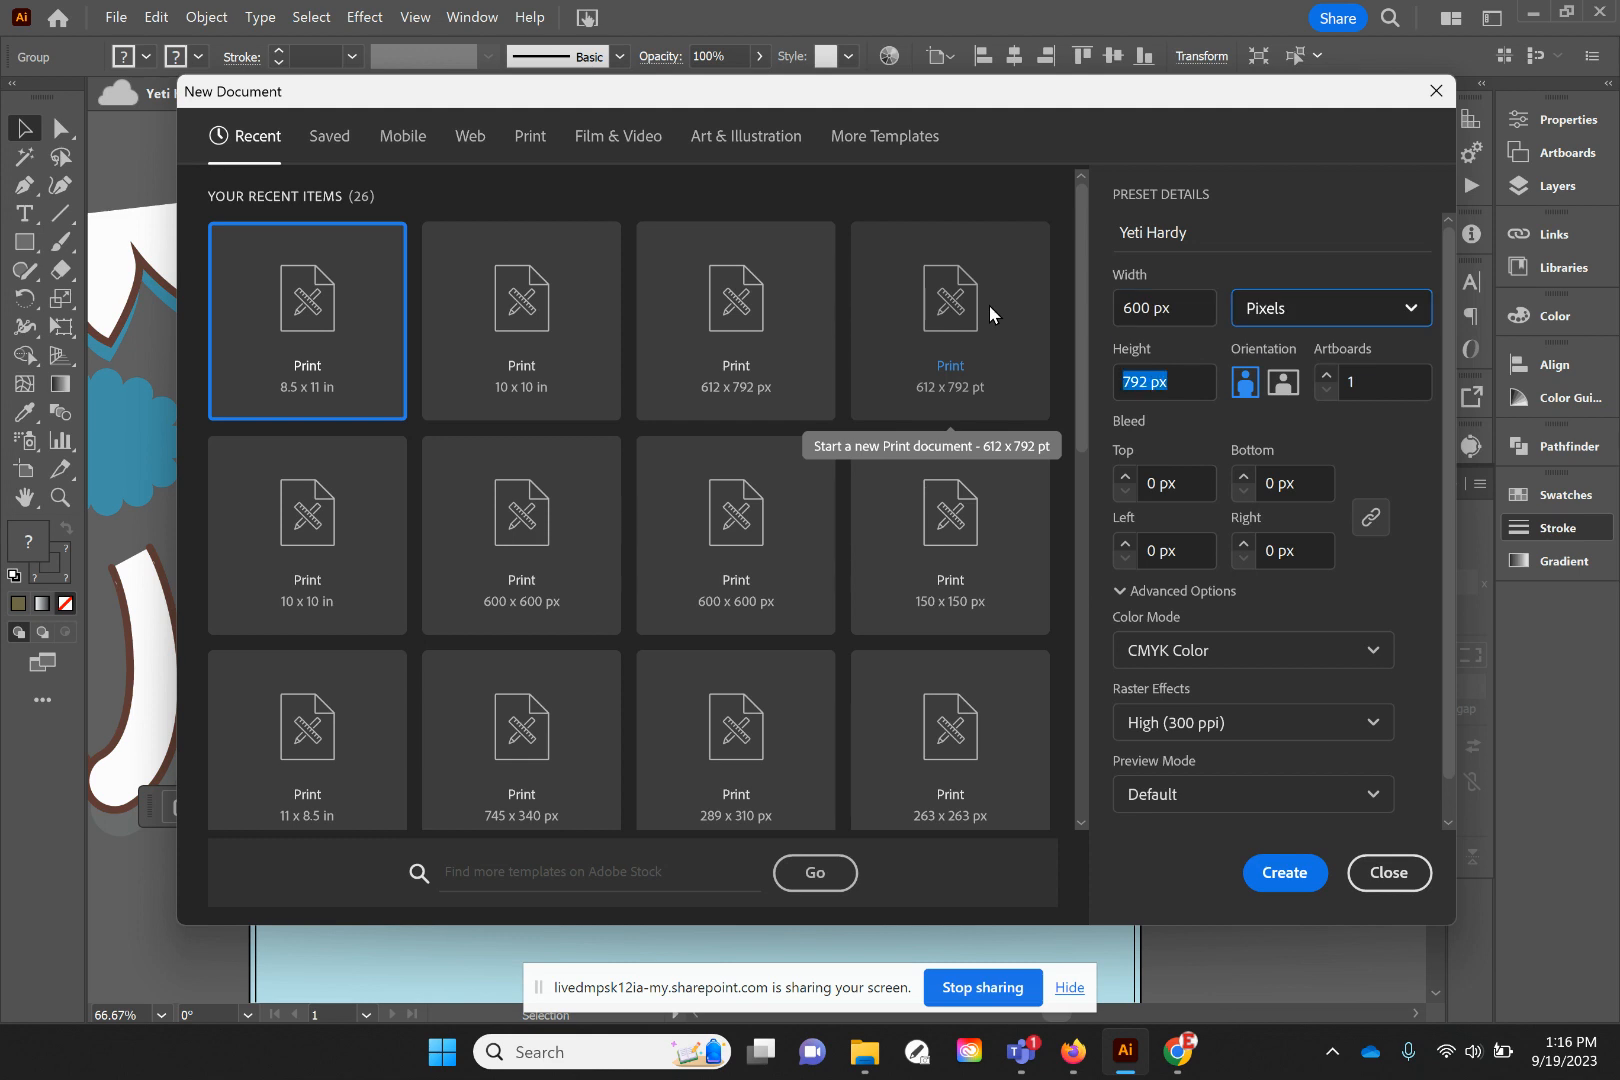
pyautogui.write('600')
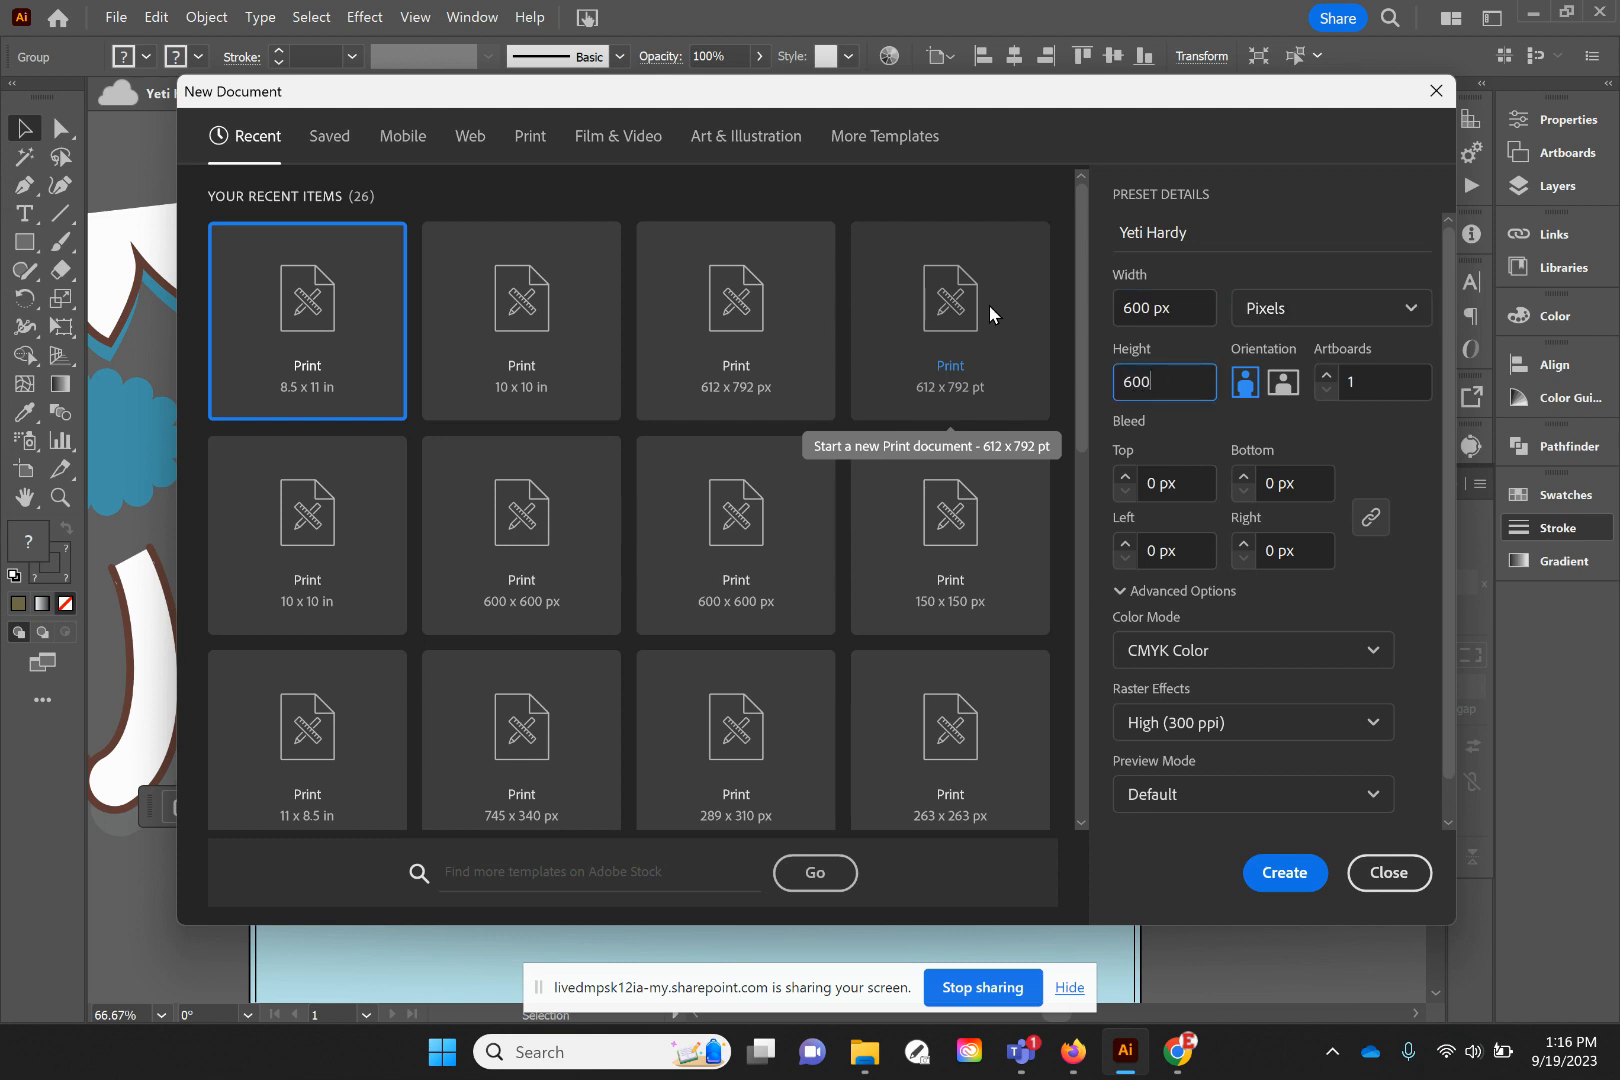
pyautogui.click(1282, 884)
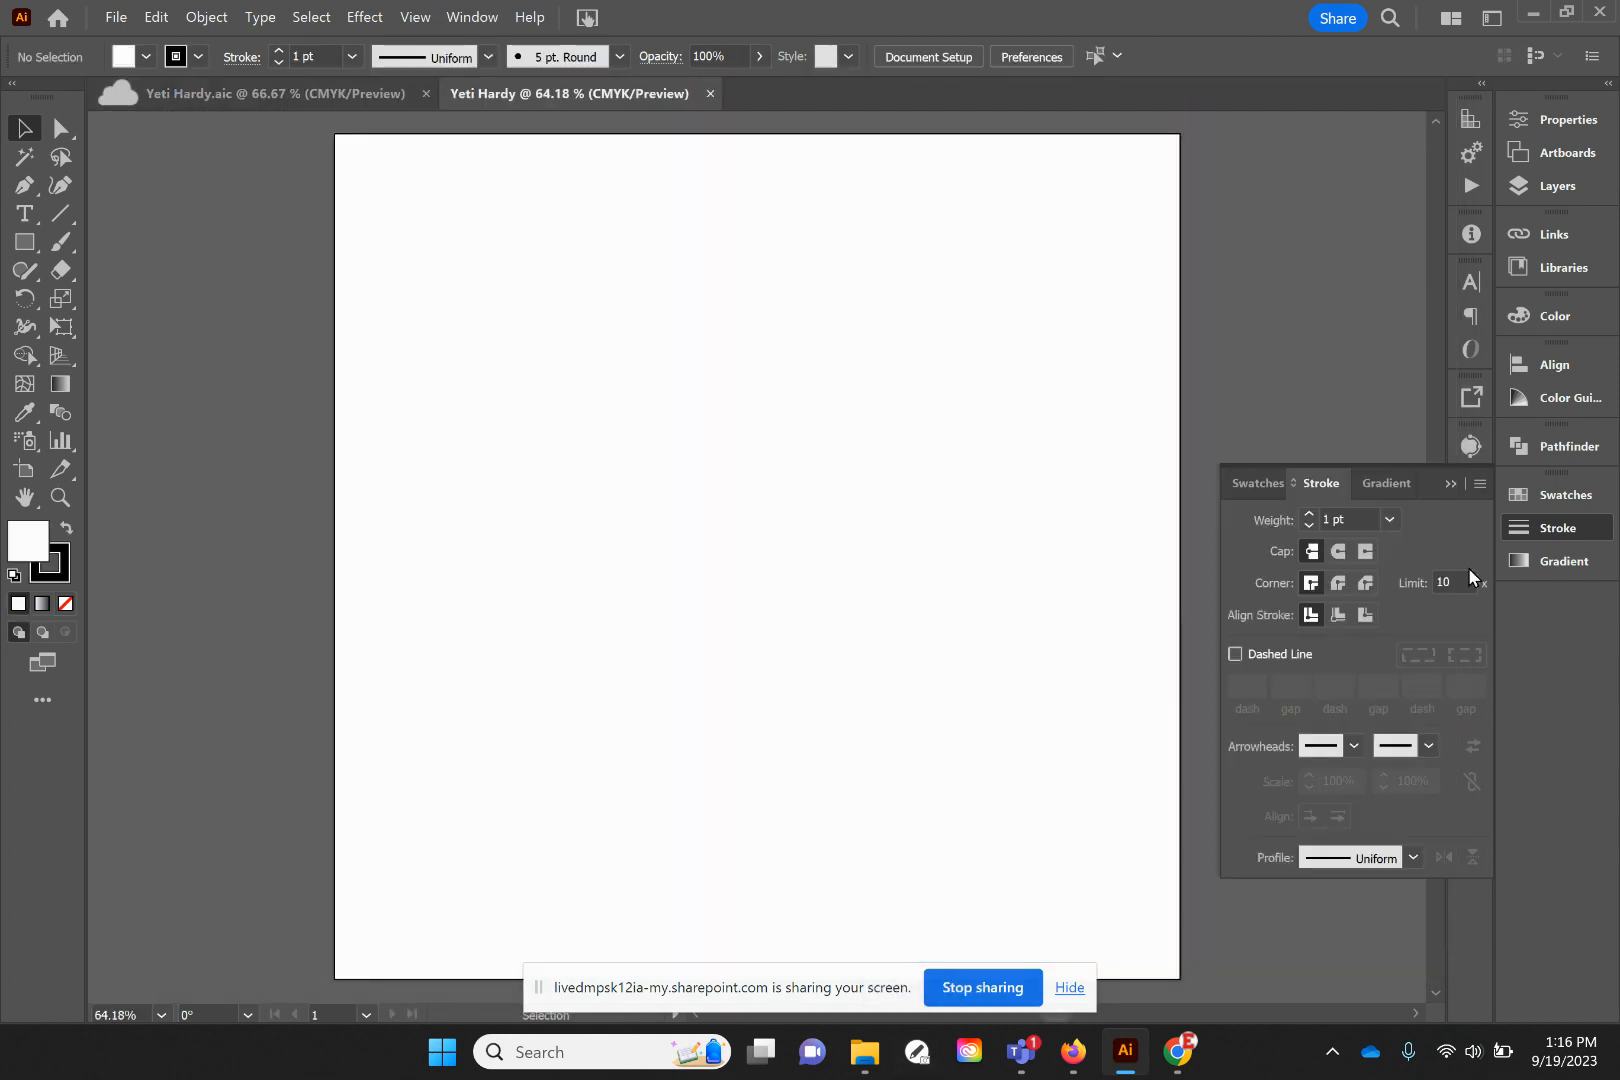
# Draw a rectangle that covers the entire artboard from corner to corner
pyautogui.click(1453, 478)
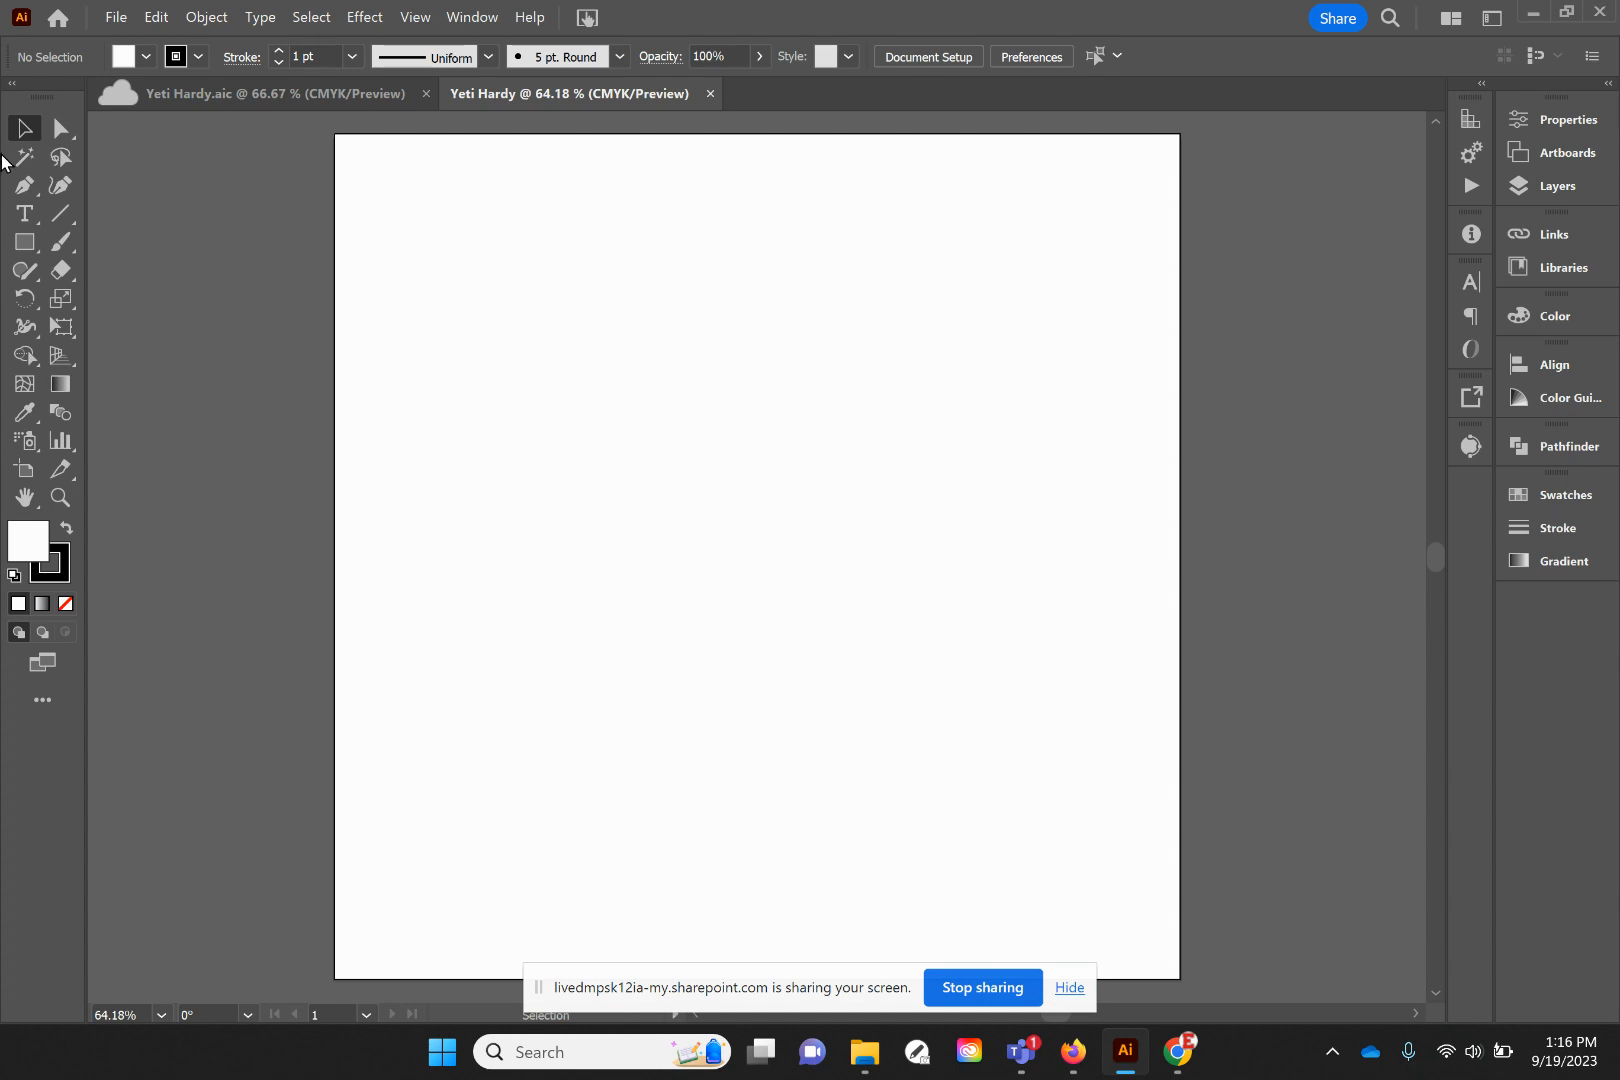
pyautogui.click(24, 241)
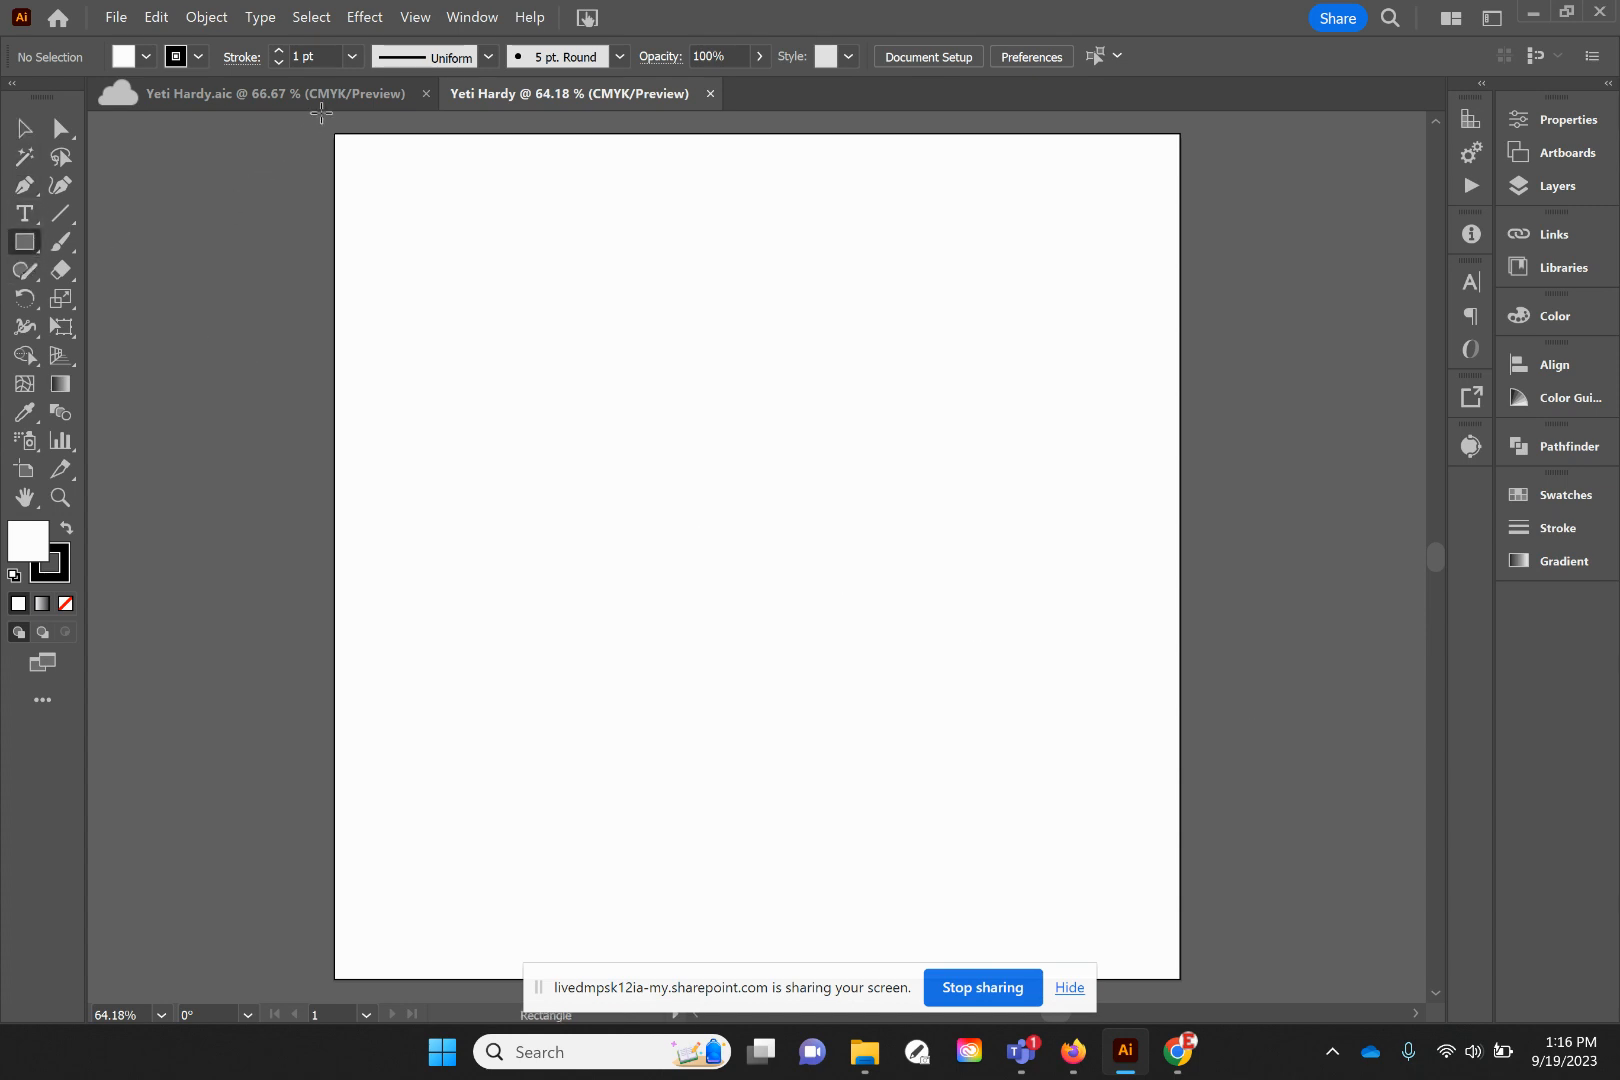
pyautogui.moveTo(335, 135); pyautogui.dragTo(1180, 727)
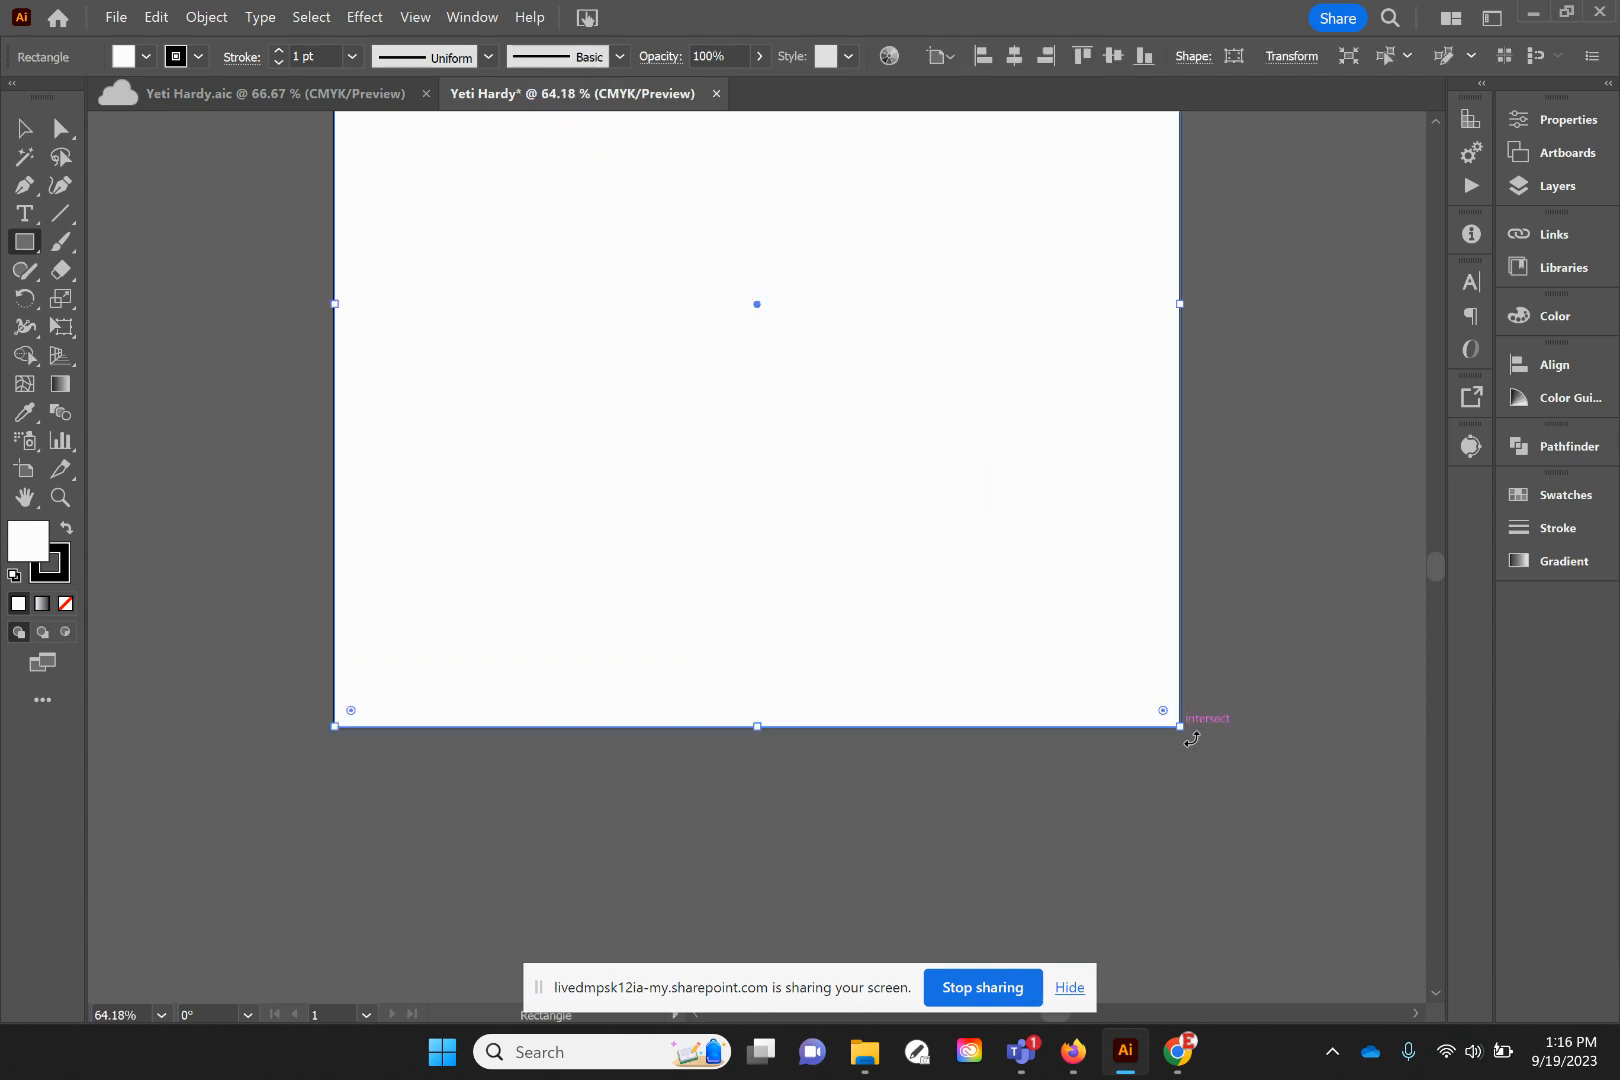
pyautogui.scroll(4, 1215, 834)
pyautogui.scroll(-2, 1215, 834)
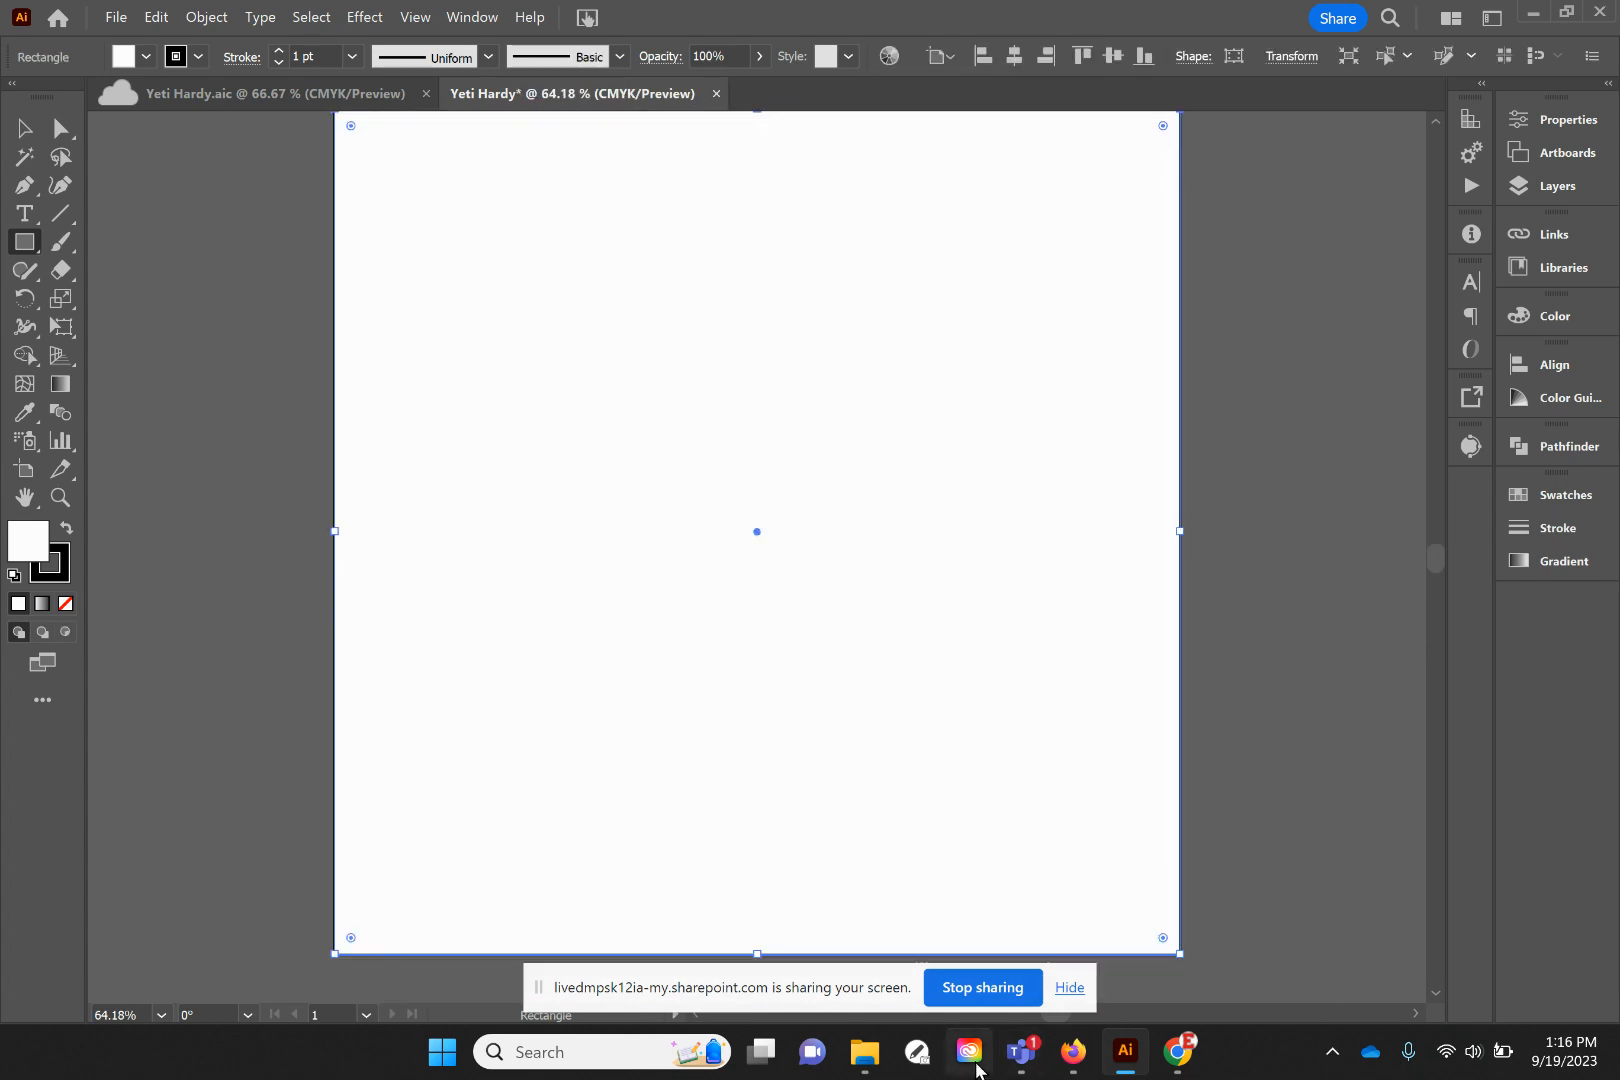
pyautogui.click(1062, 988)
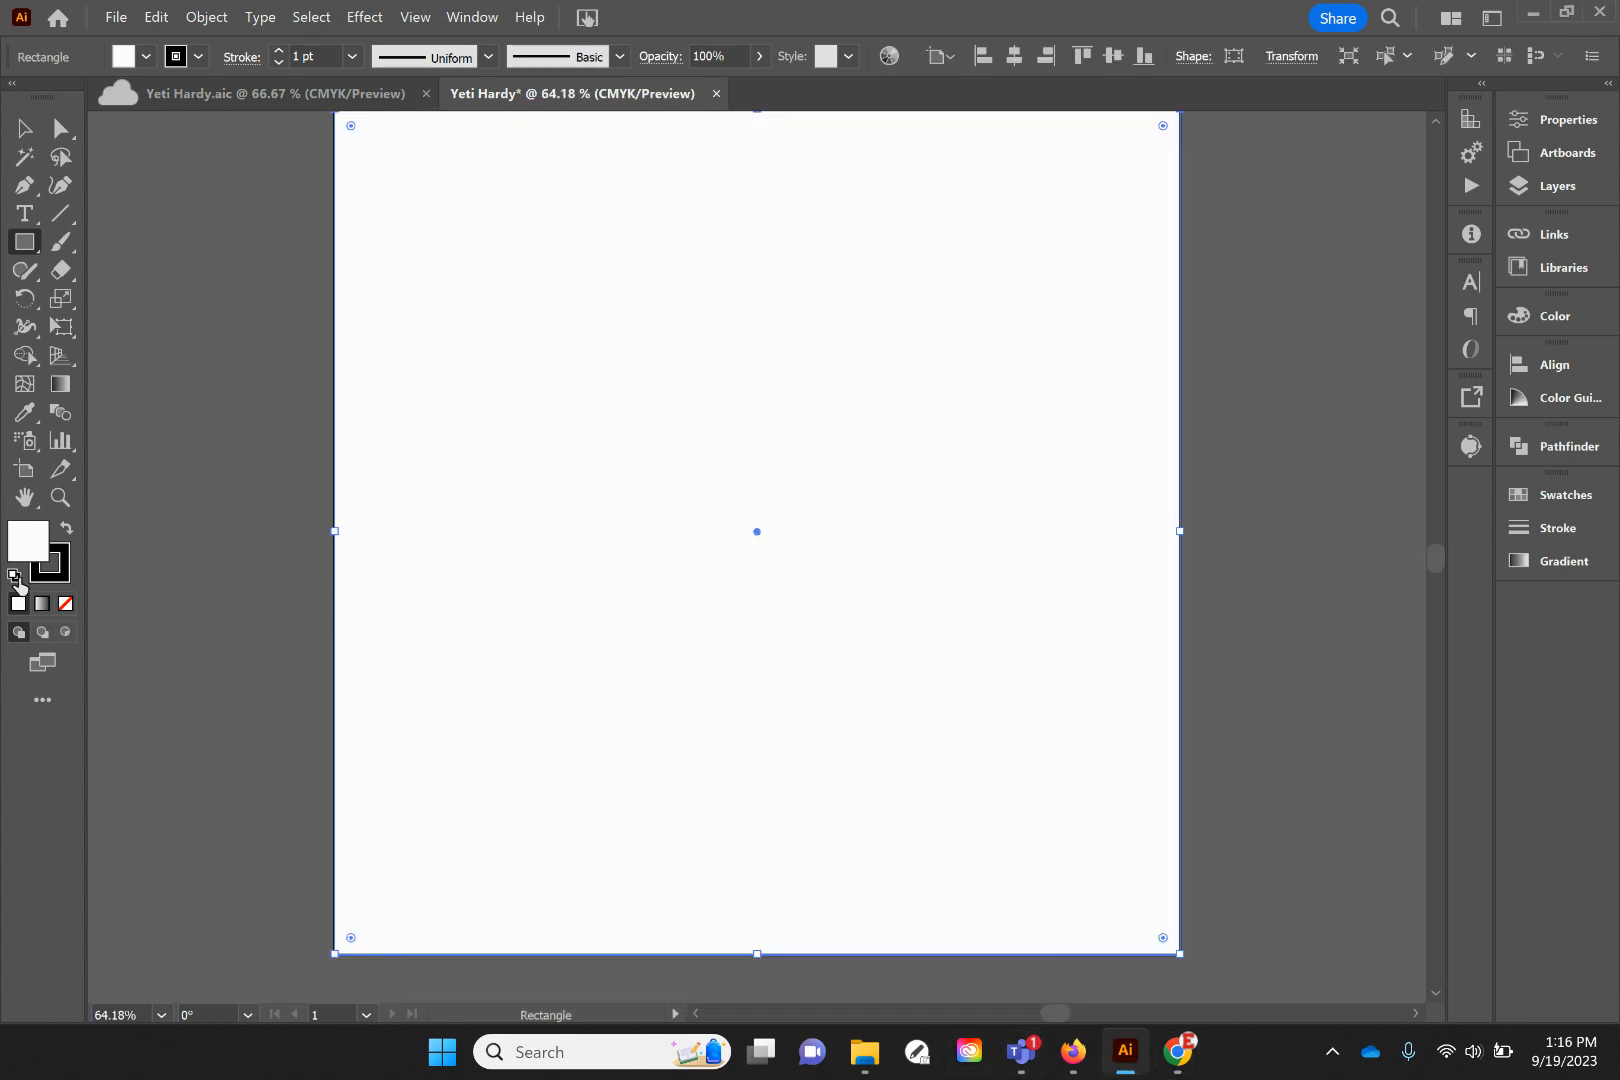
# Remove the rectangle's stroke and set its fill to RGB 182, 235, 239
pyautogui.click(64, 568)
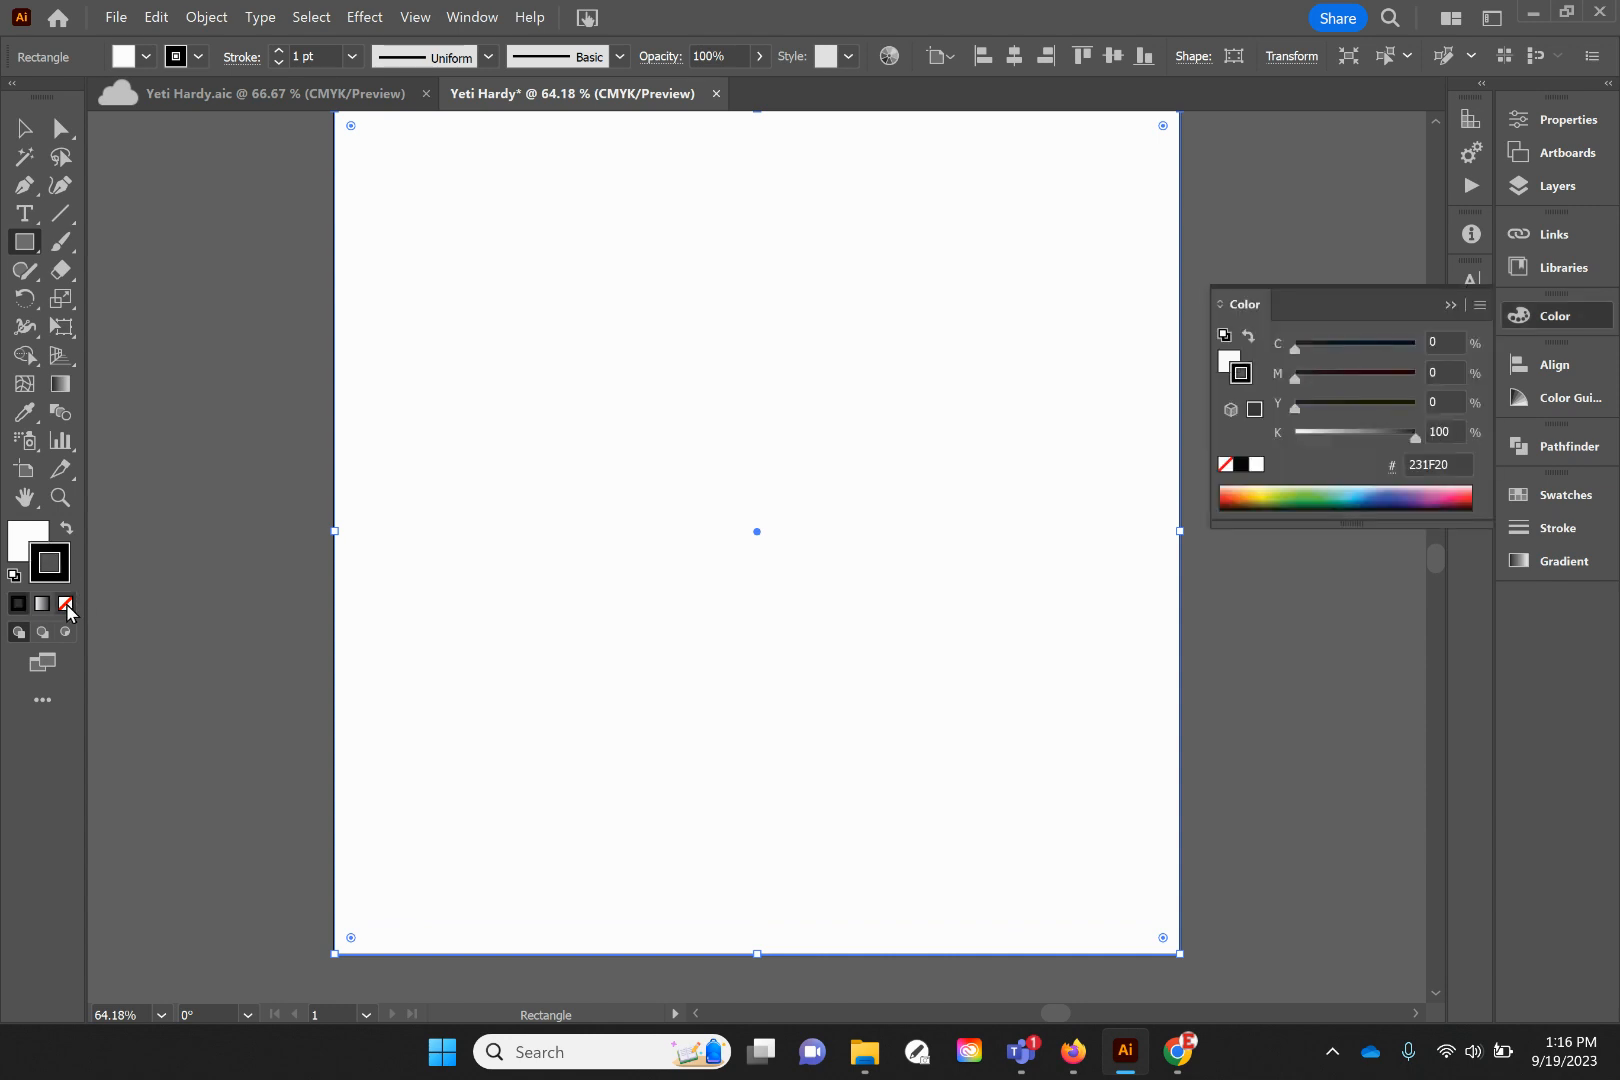
pyautogui.click(66, 604)
pyautogui.click(26, 543)
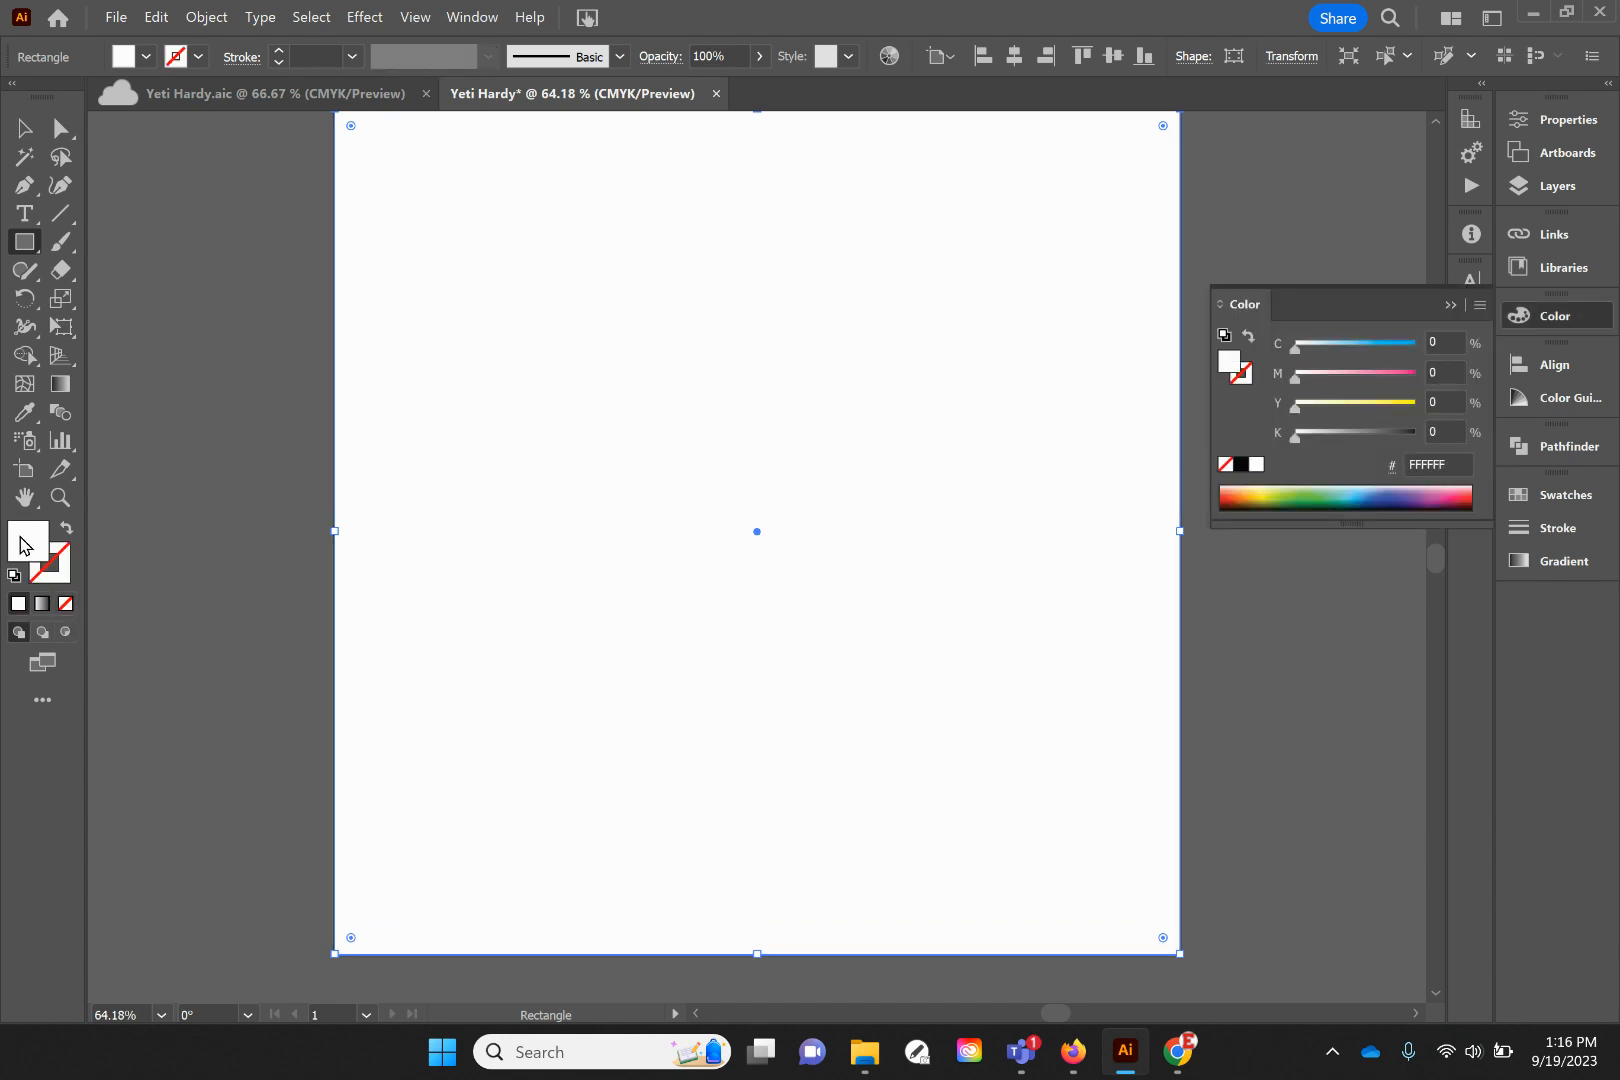
pyautogui.doubleClick(26, 545)
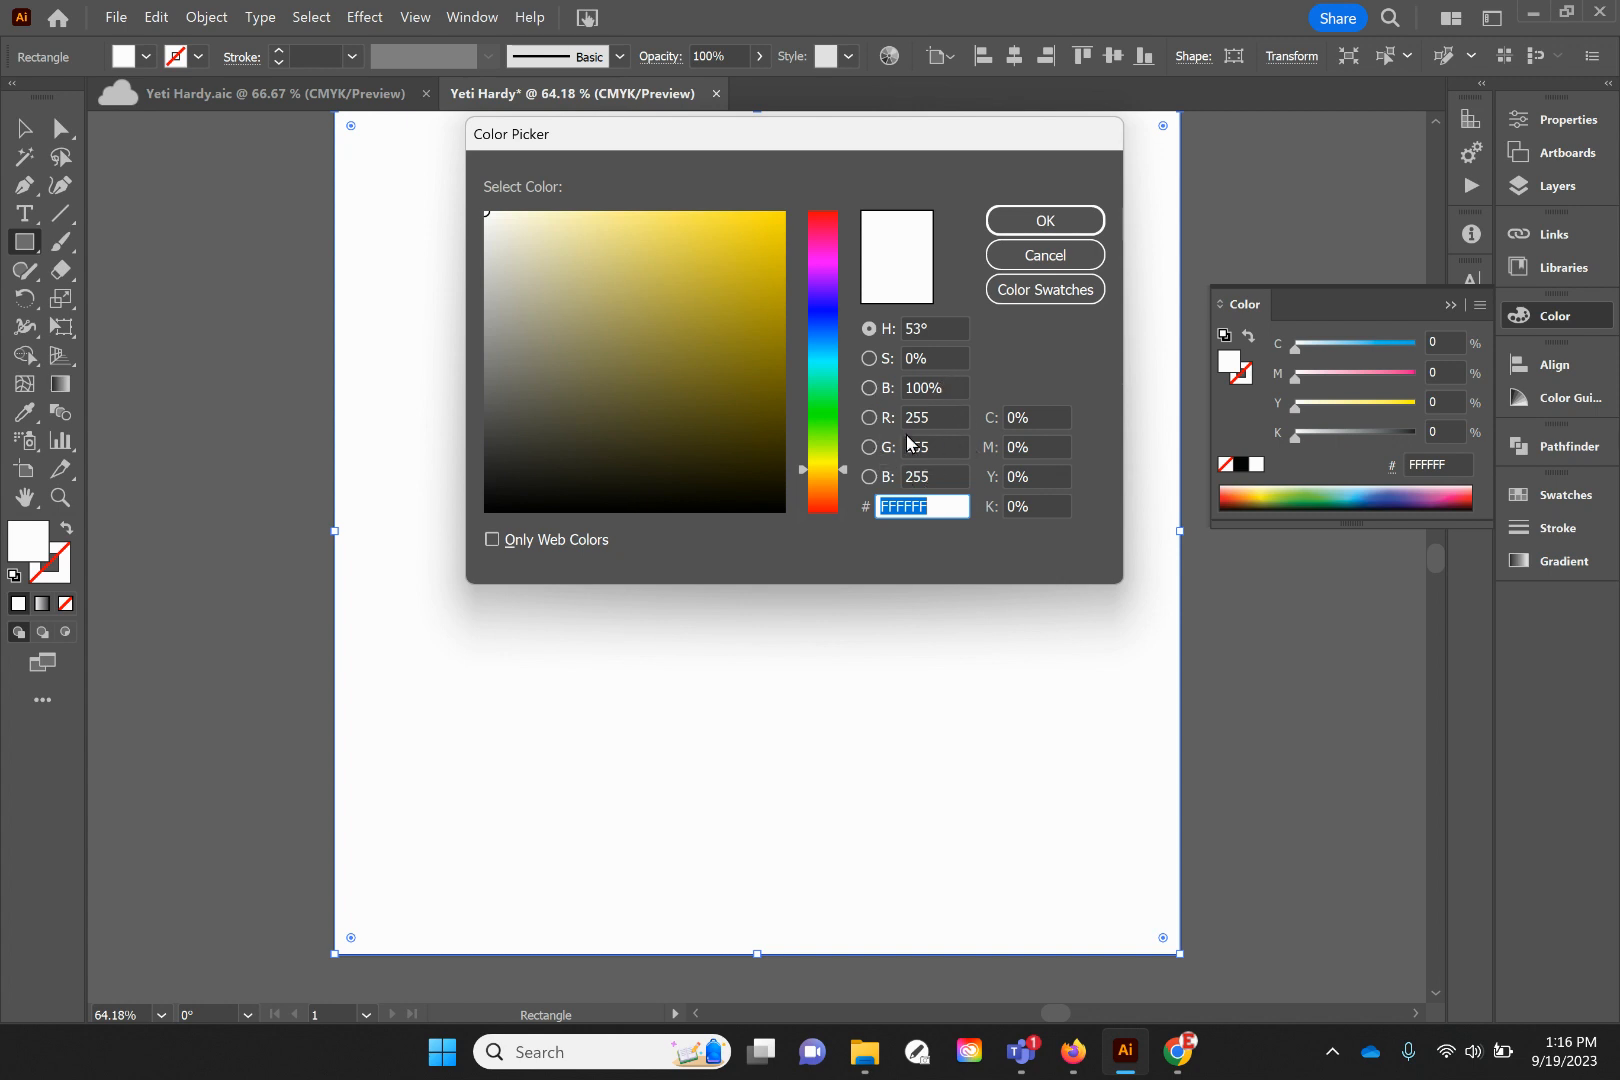
pyautogui.click(938, 415)
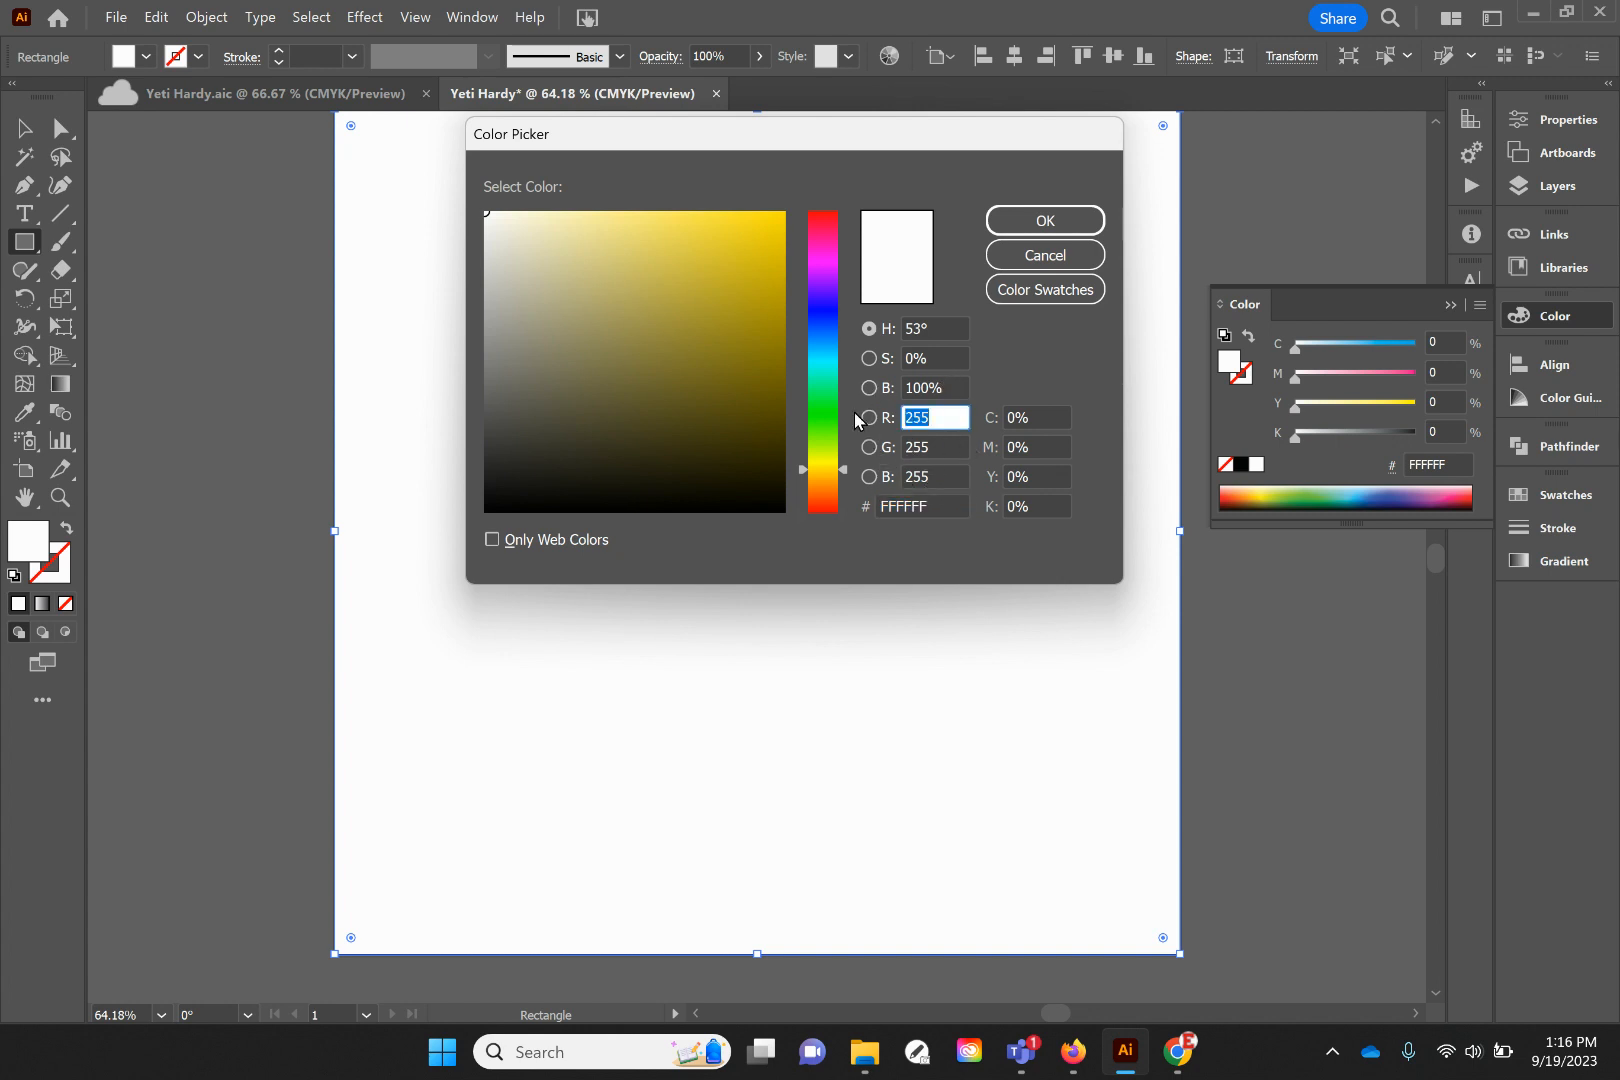
pyautogui.write('1')
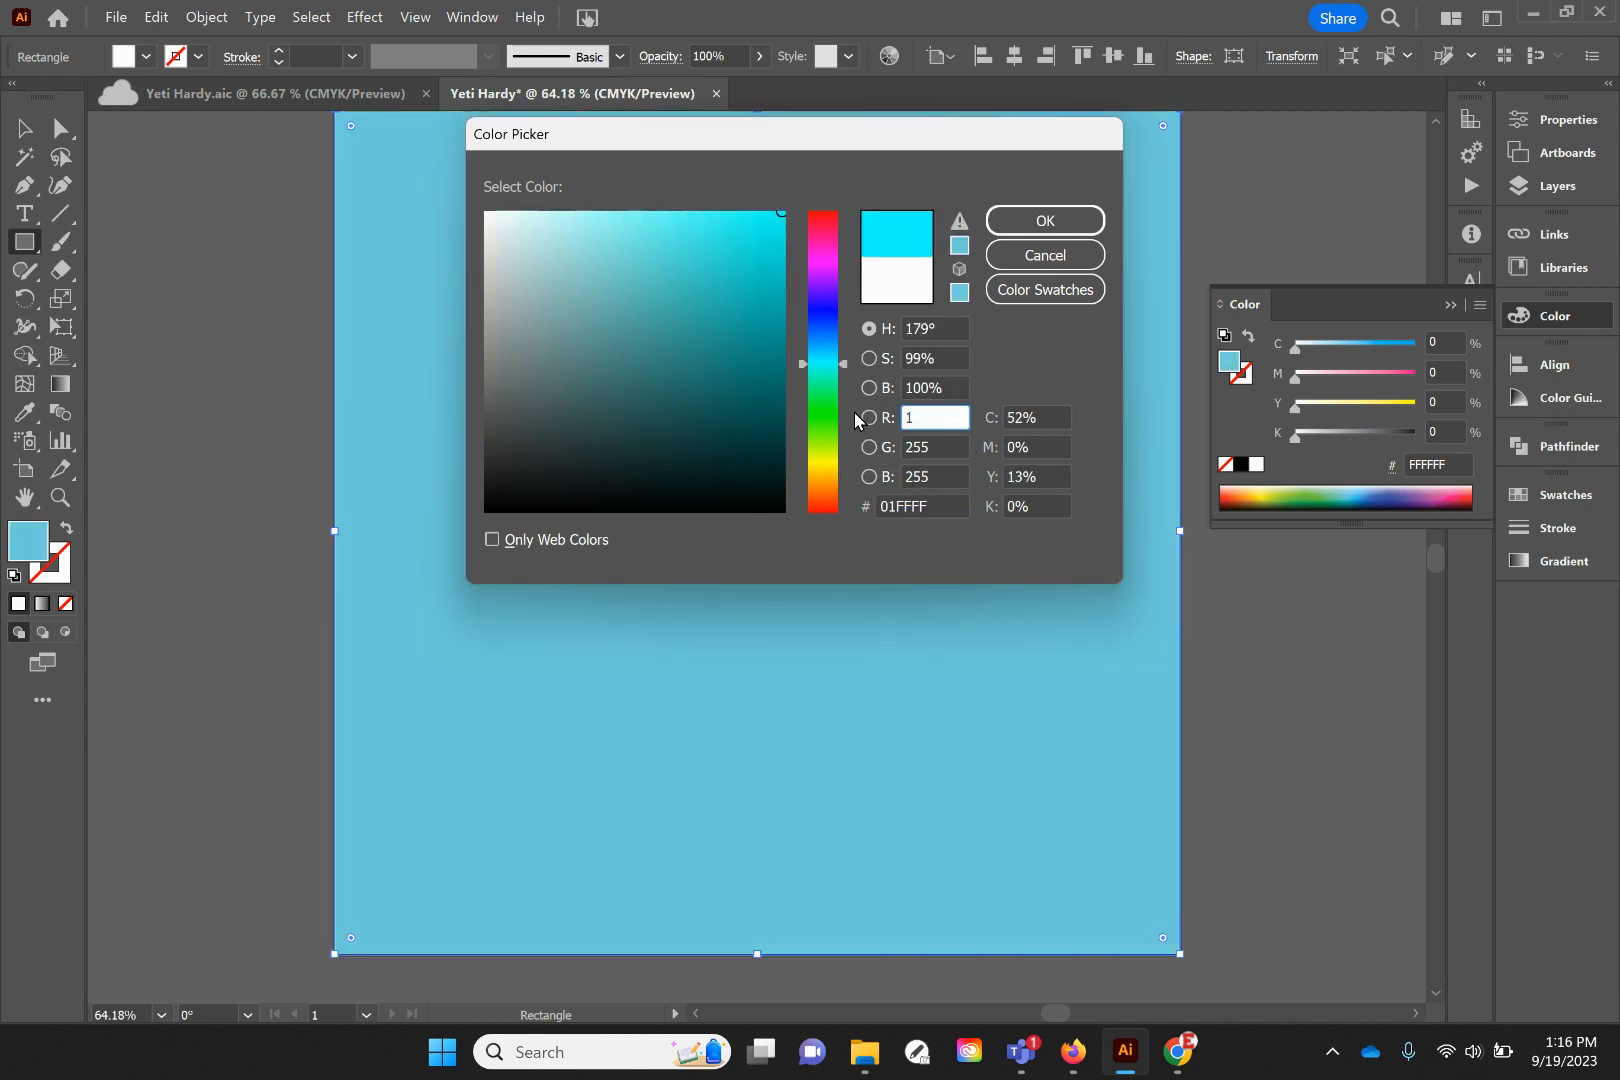
pyautogui.write('82')
pyautogui.press('Tab')
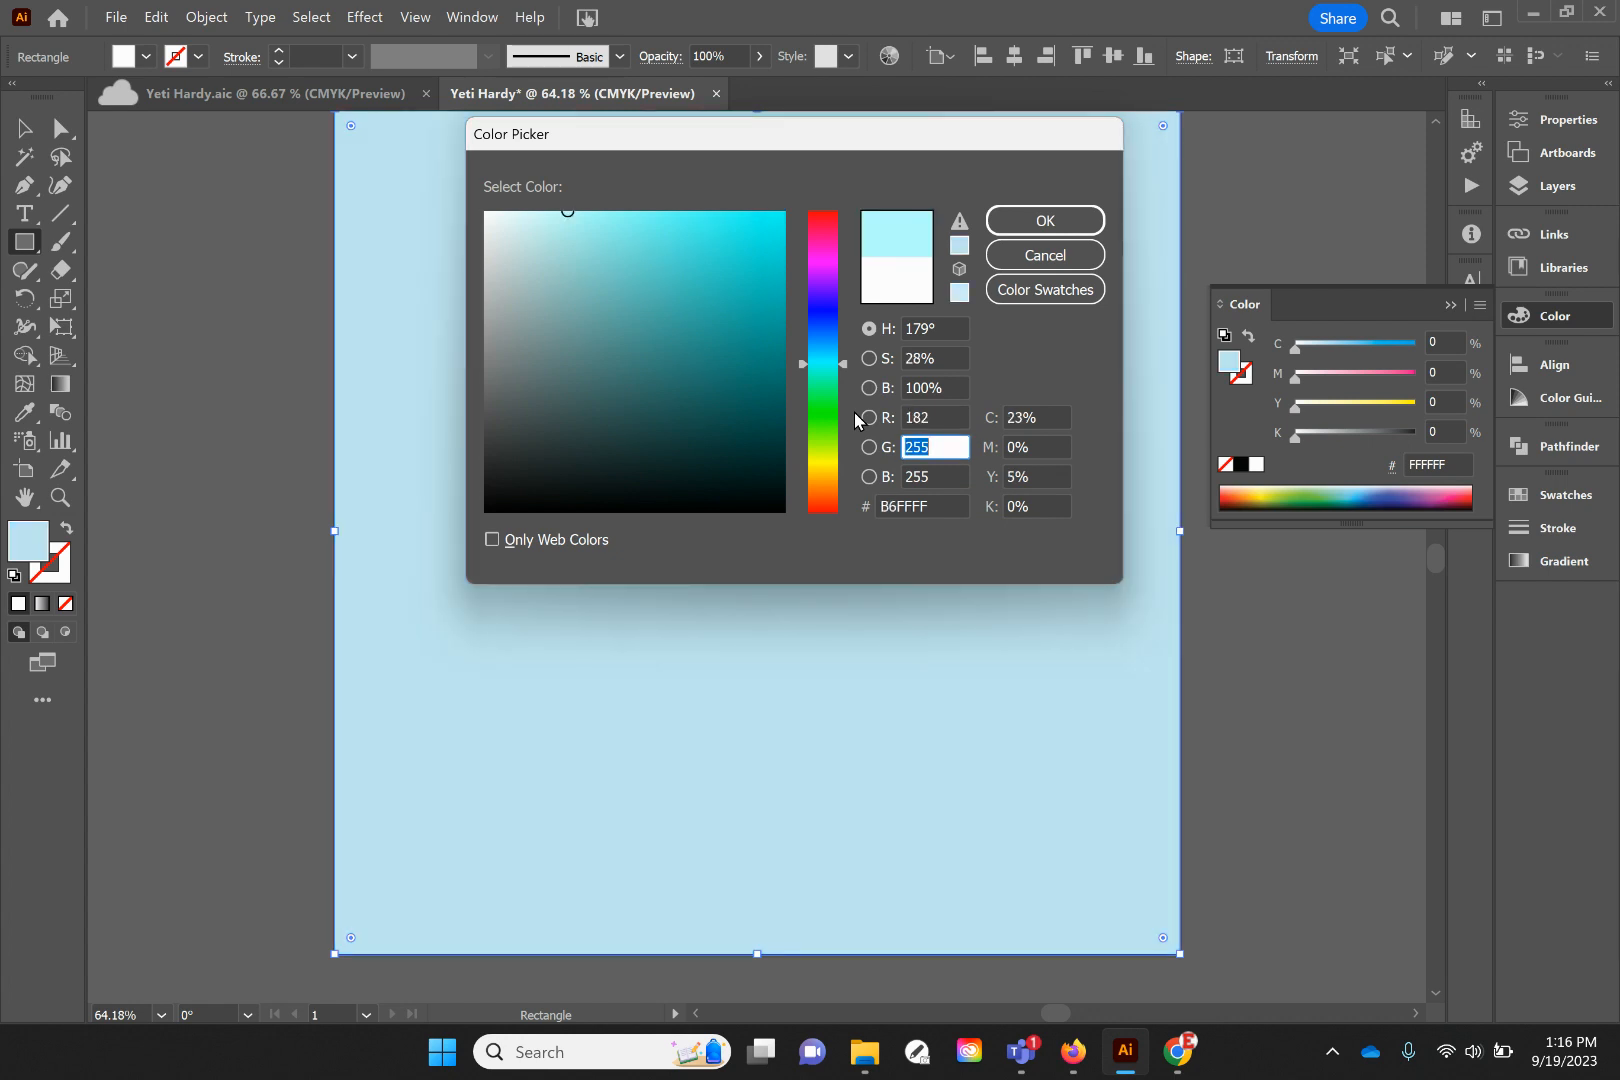
pyautogui.write('235')
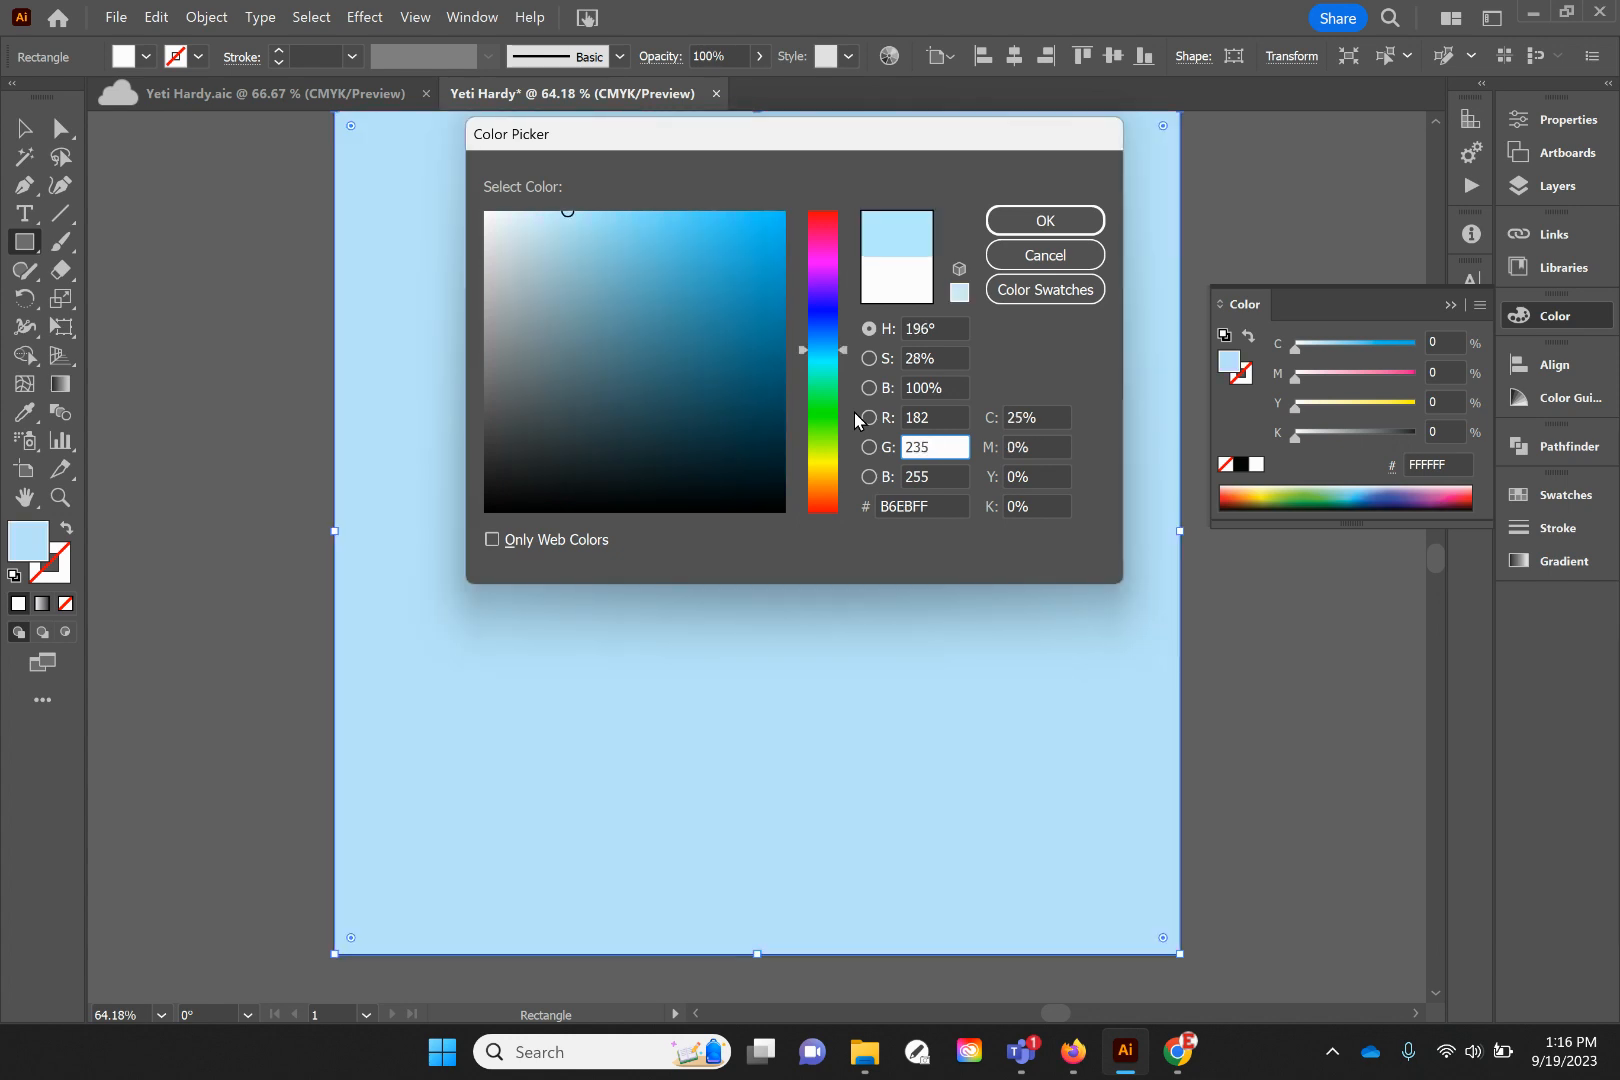
pyautogui.press('Tab')
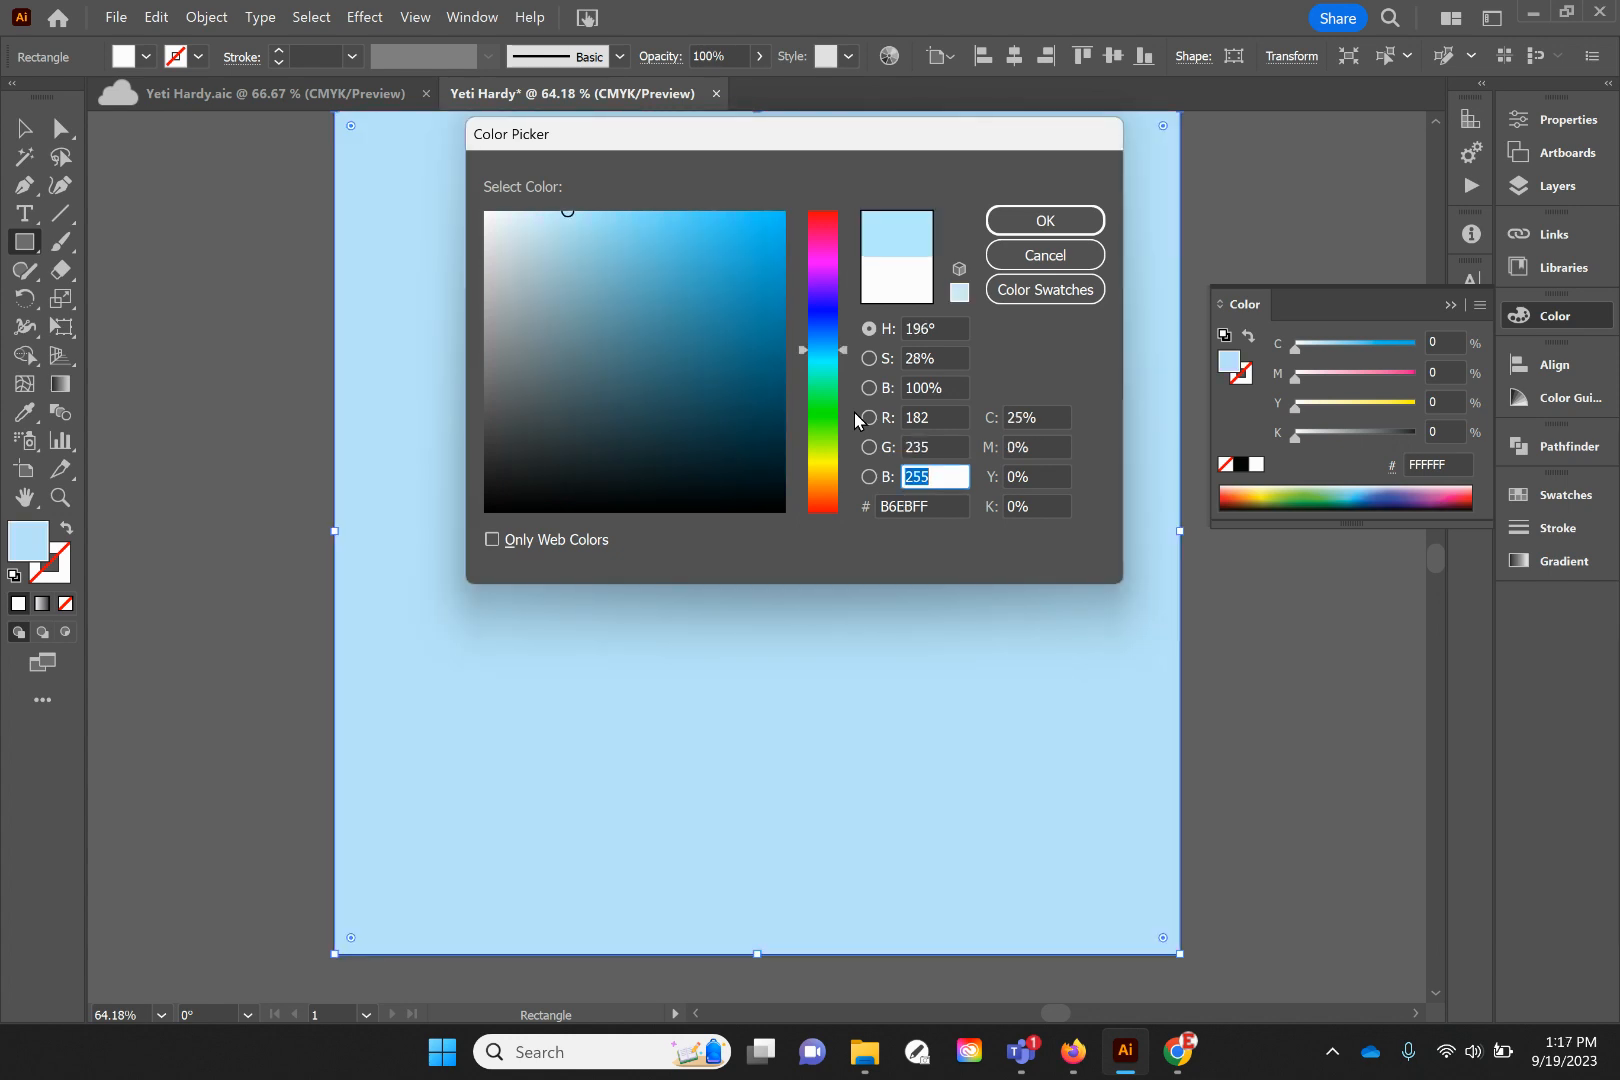
pyautogui.write('239')
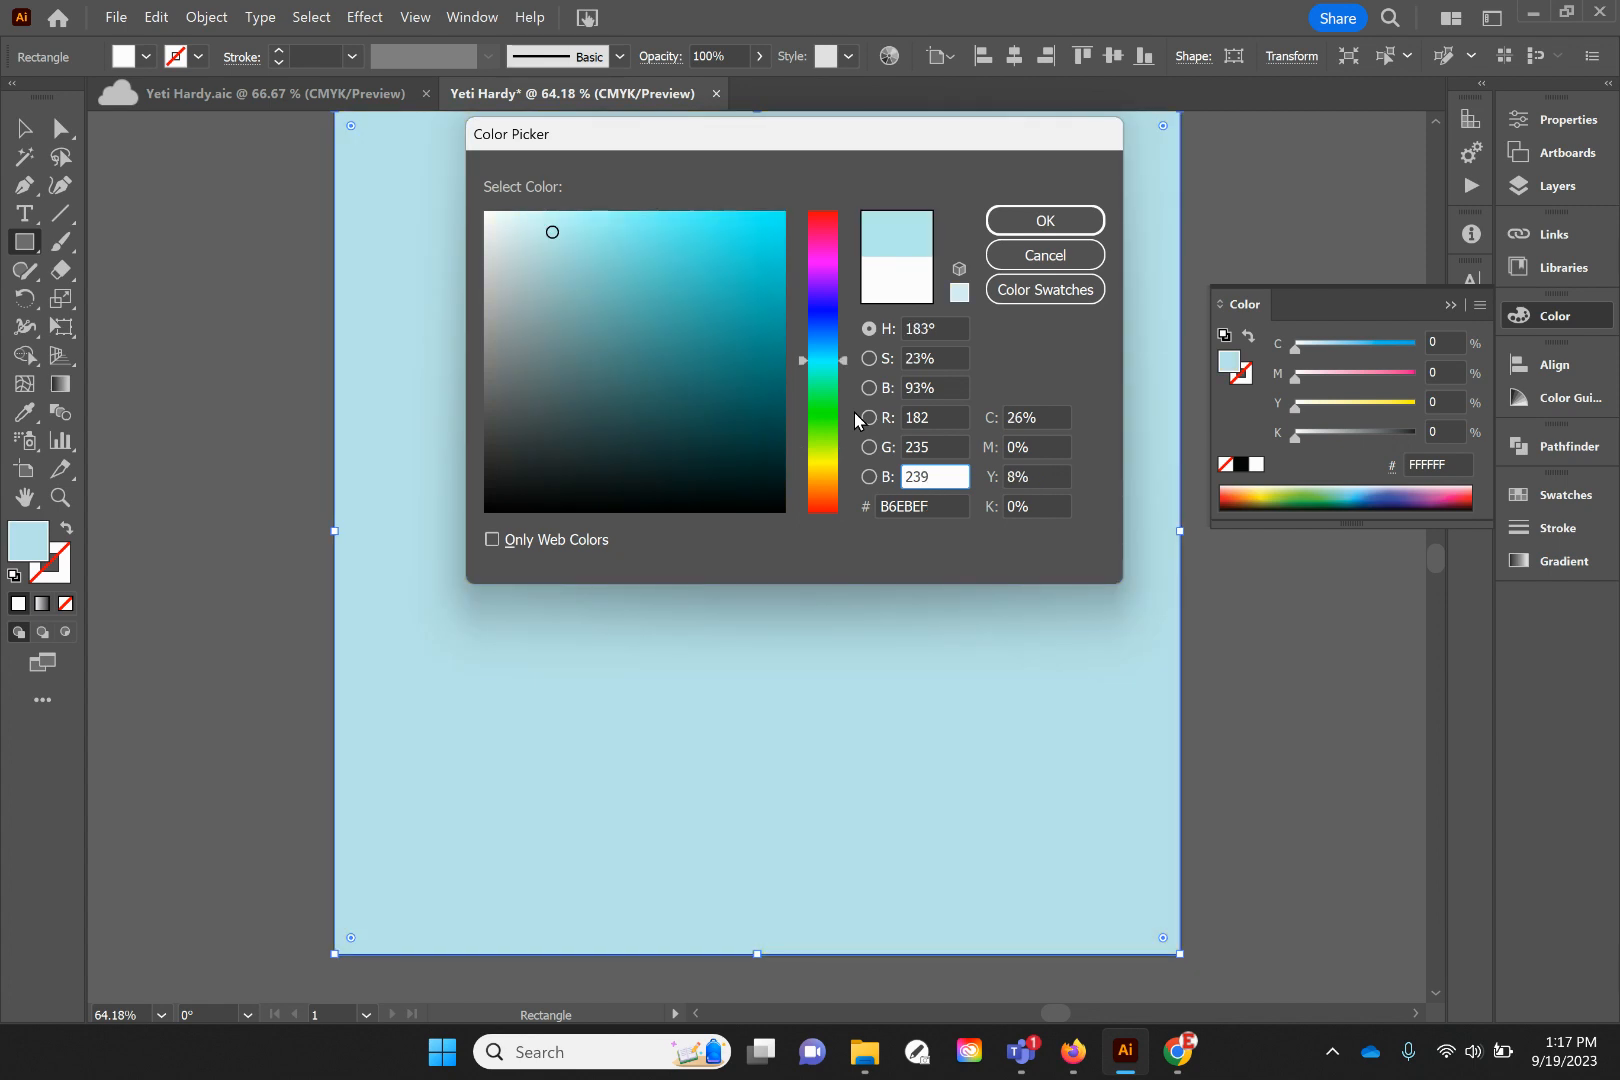
pyautogui.click(1070, 222)
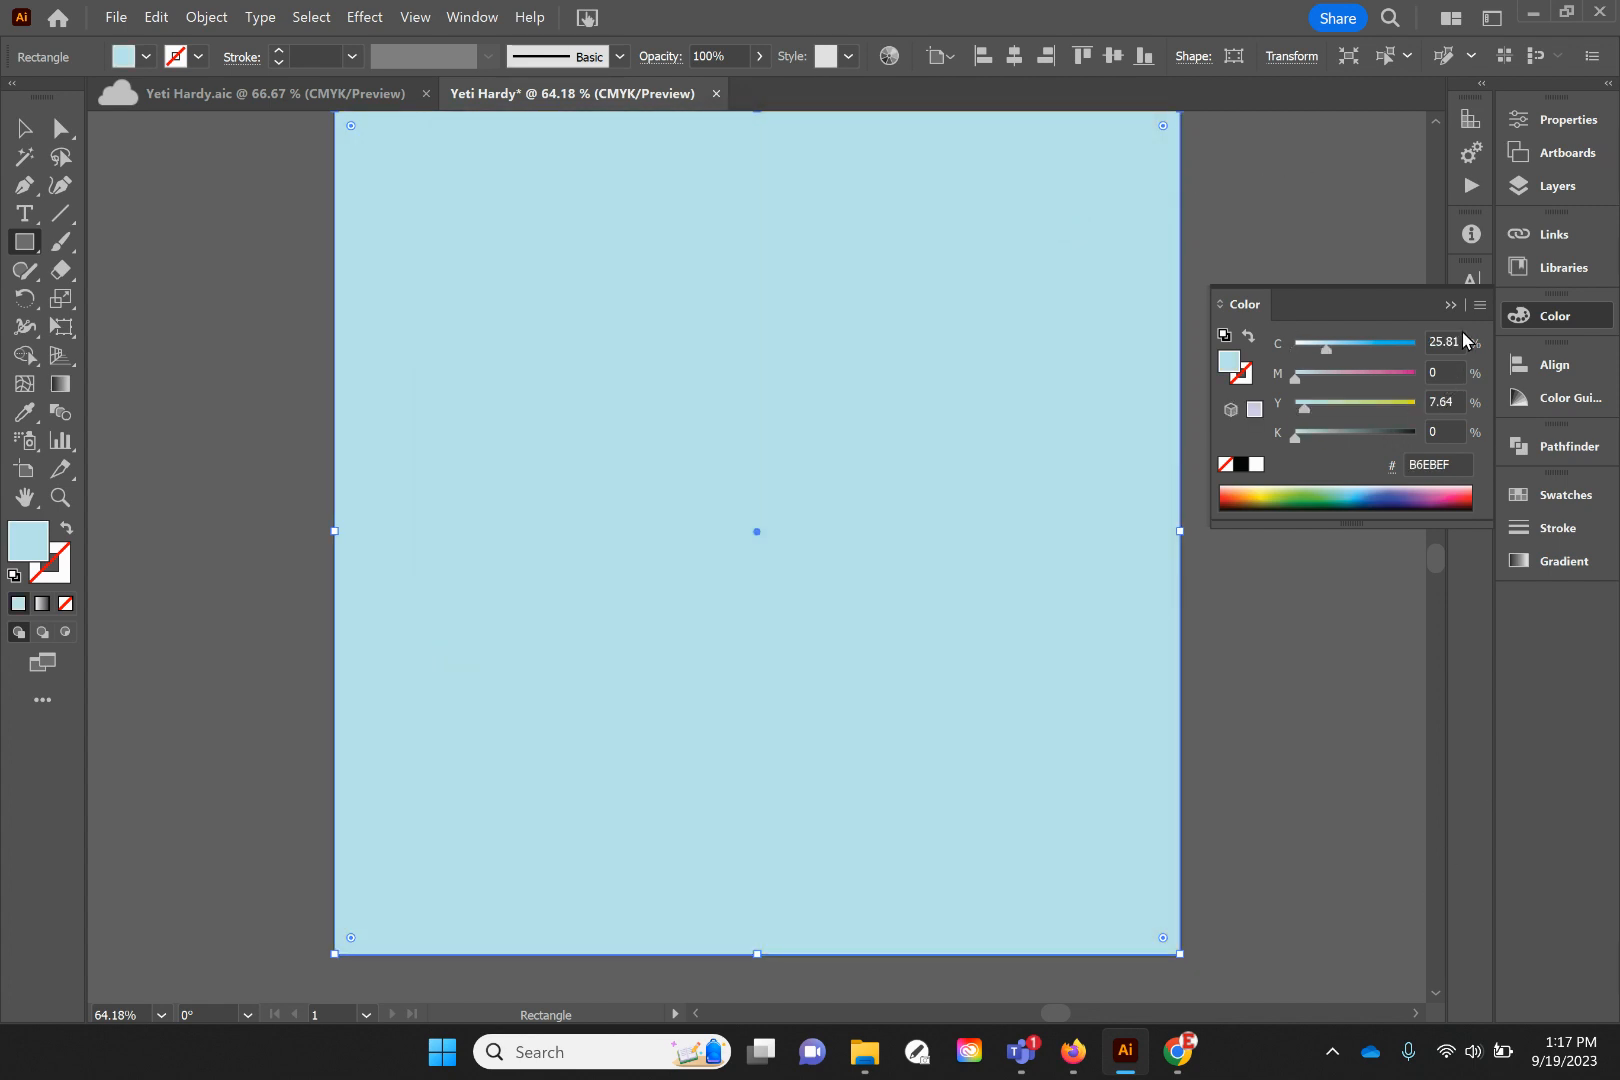
pyautogui.click(1451, 307)
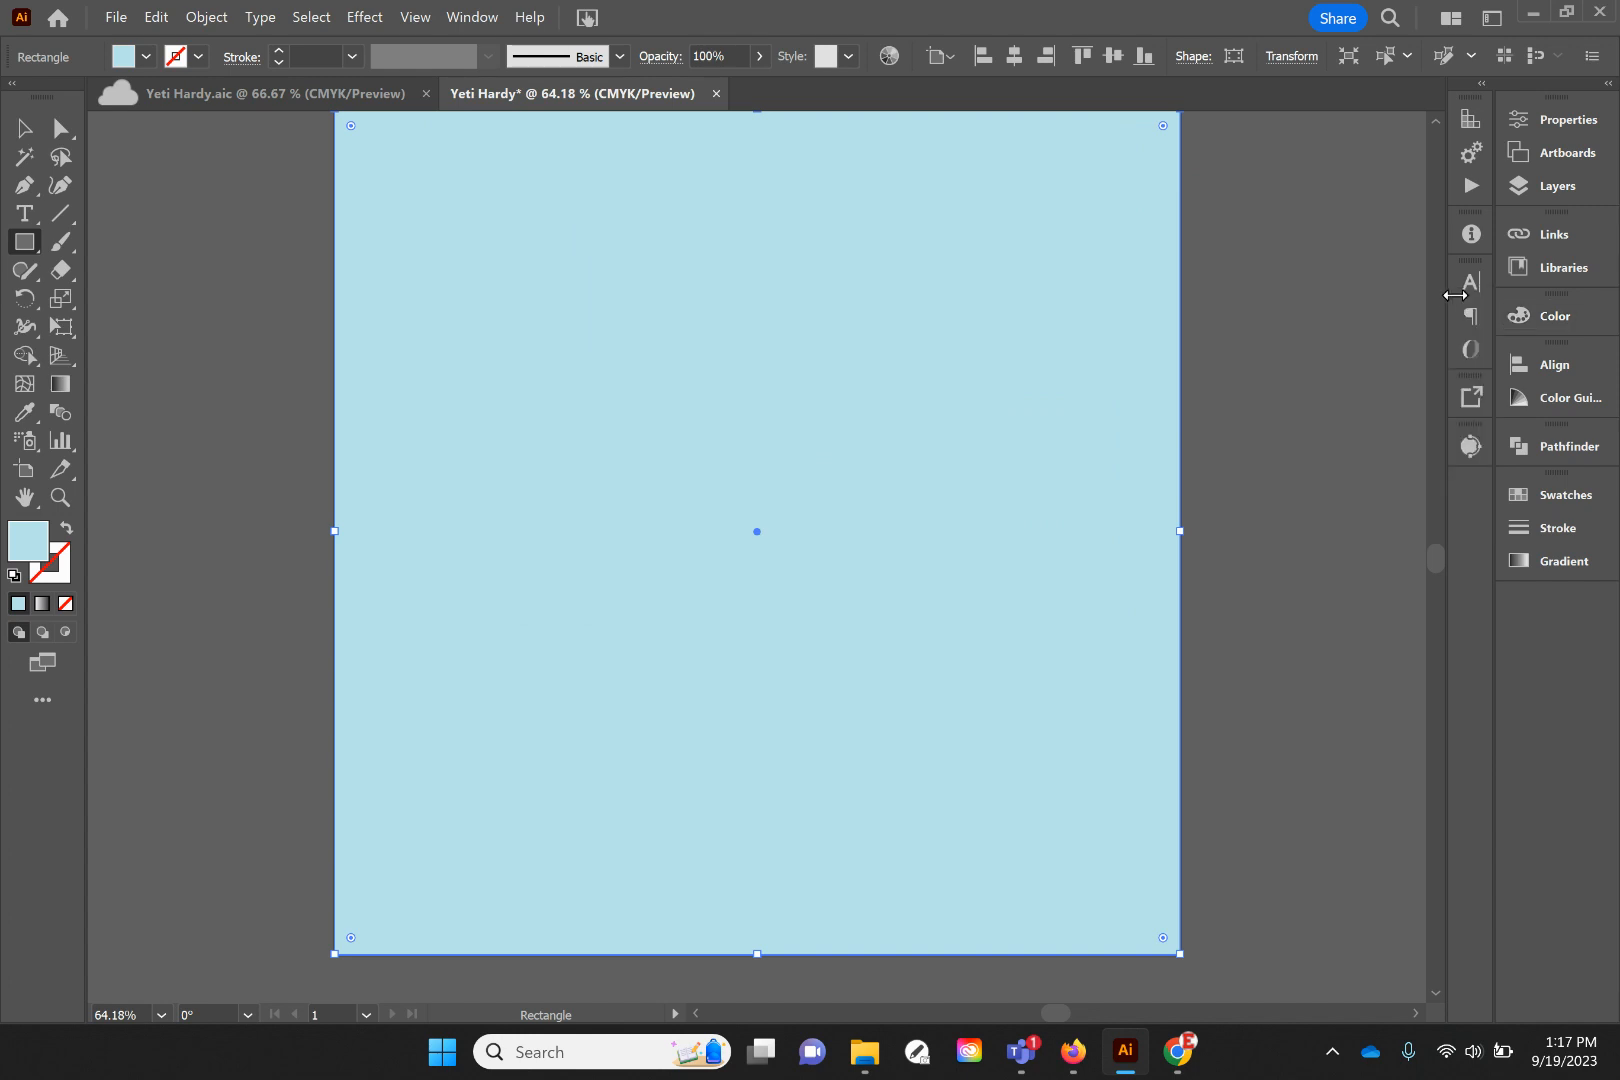
# Rename the rectangle's layer as Background and lock it
pyautogui.click(1562, 190)
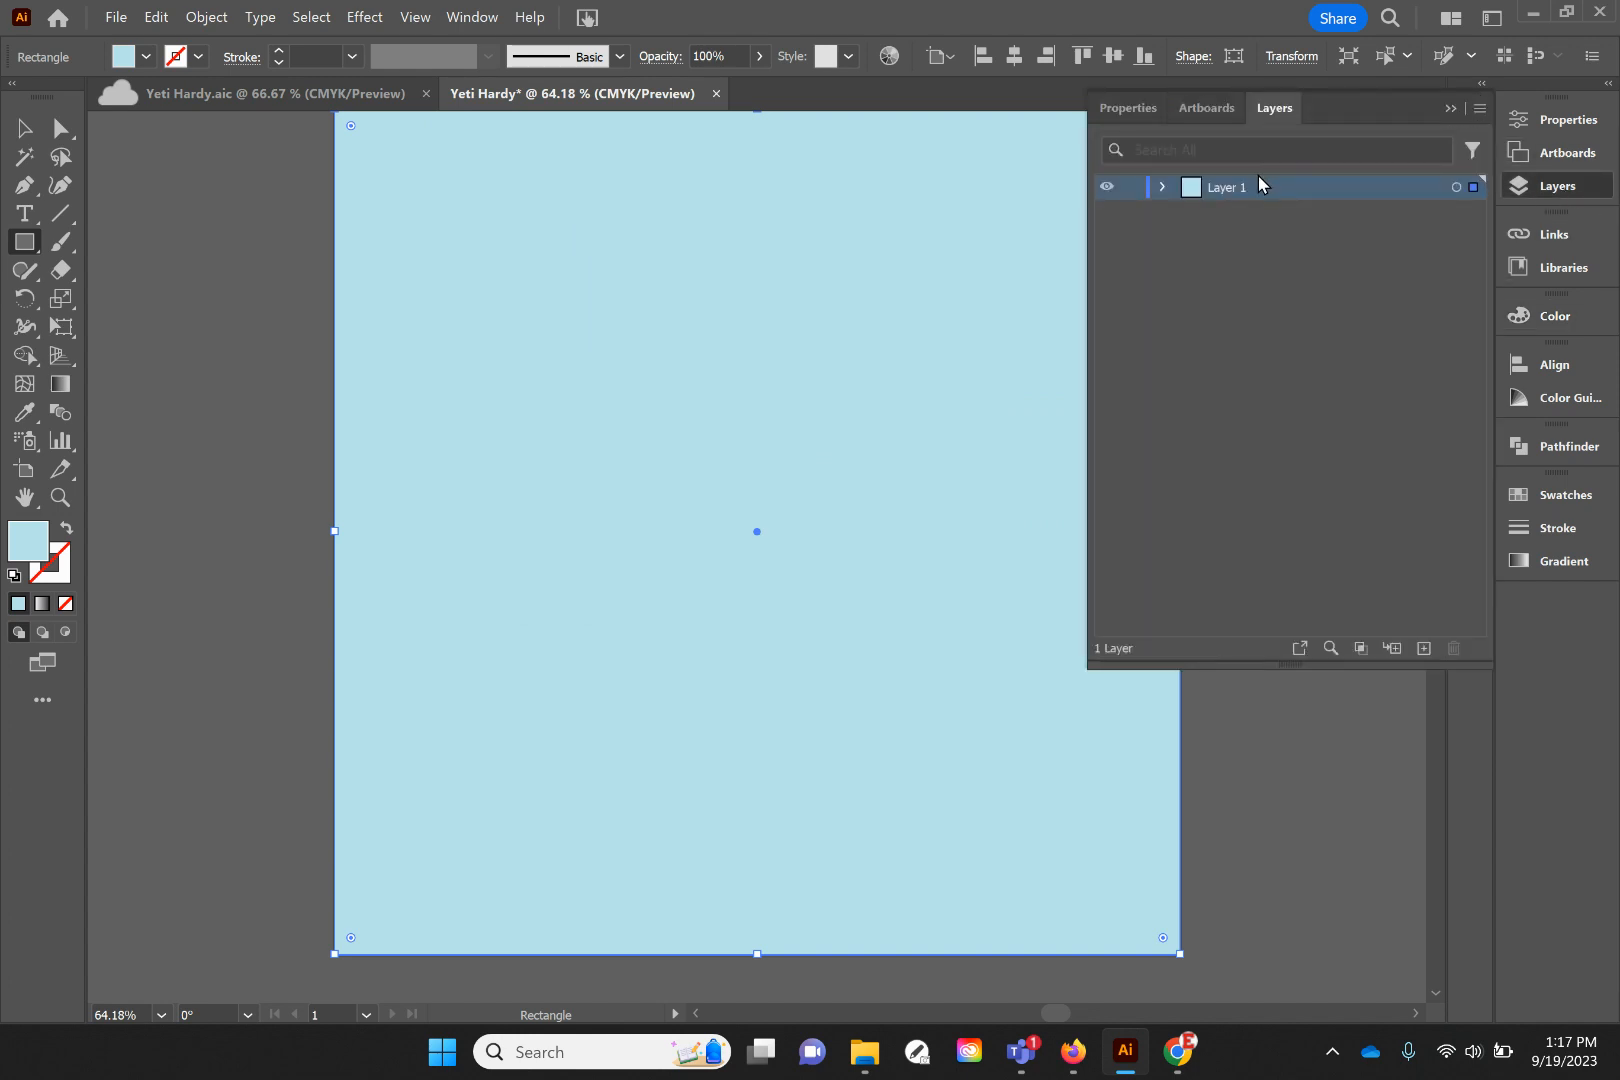
pyautogui.doubleClick(1229, 187)
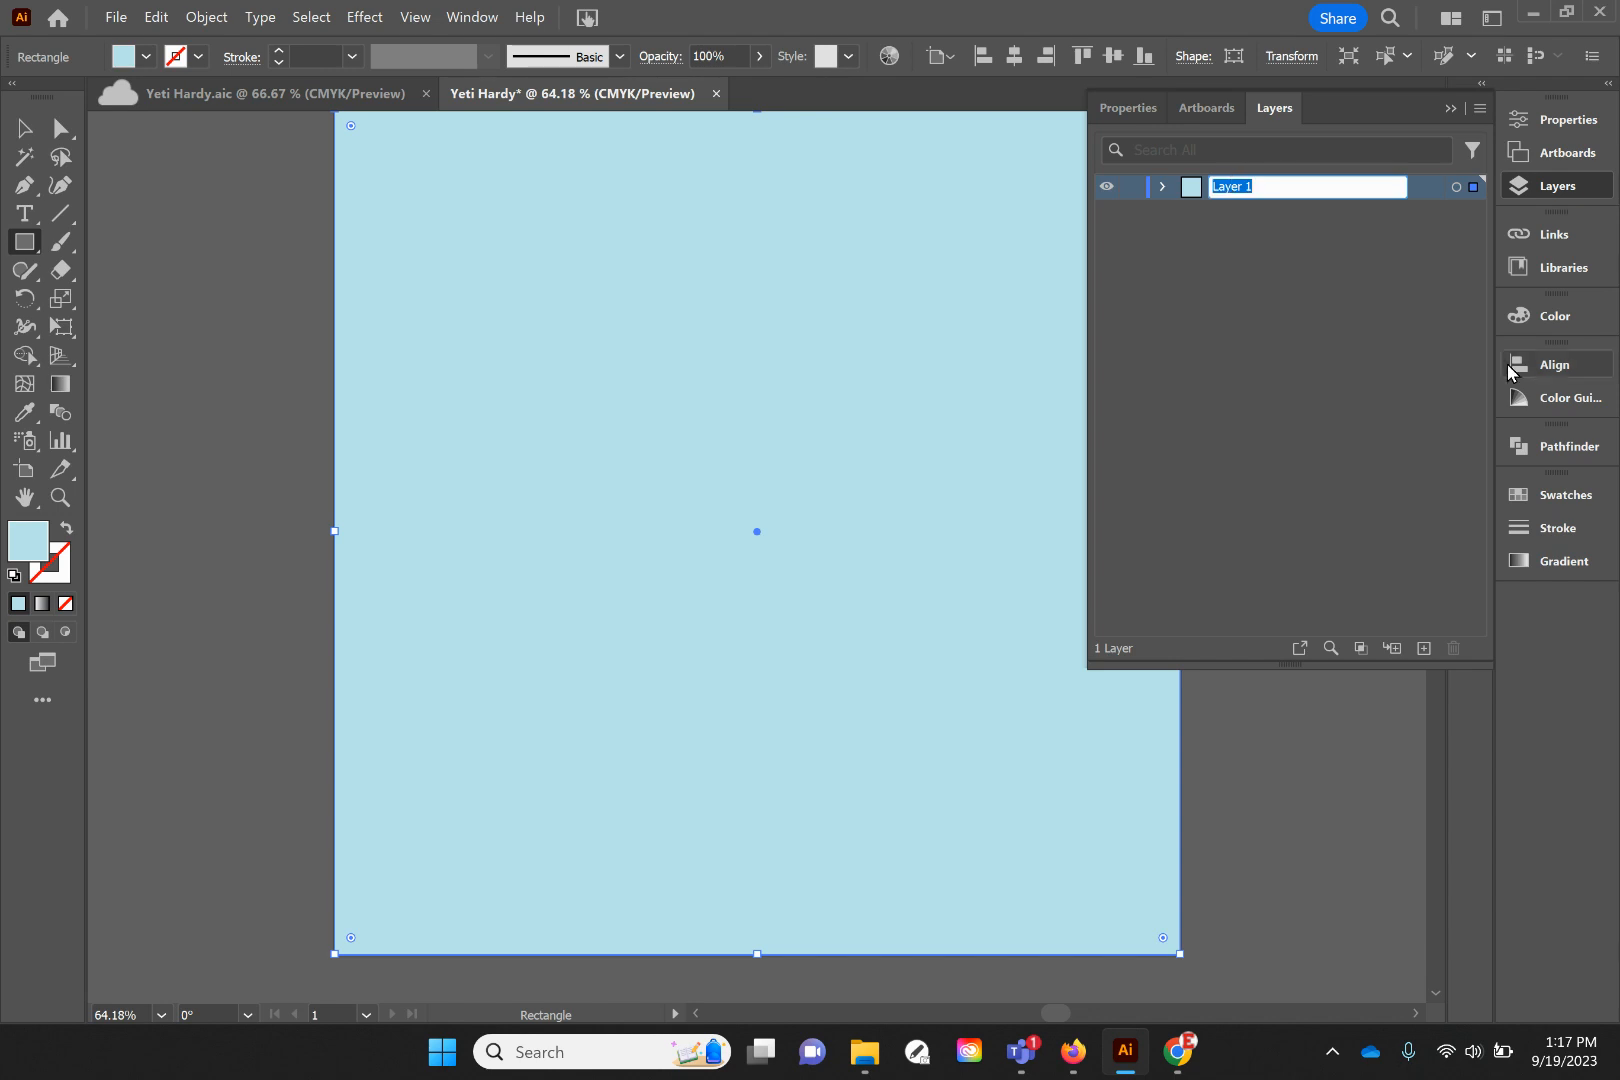
pyautogui.write('Background')
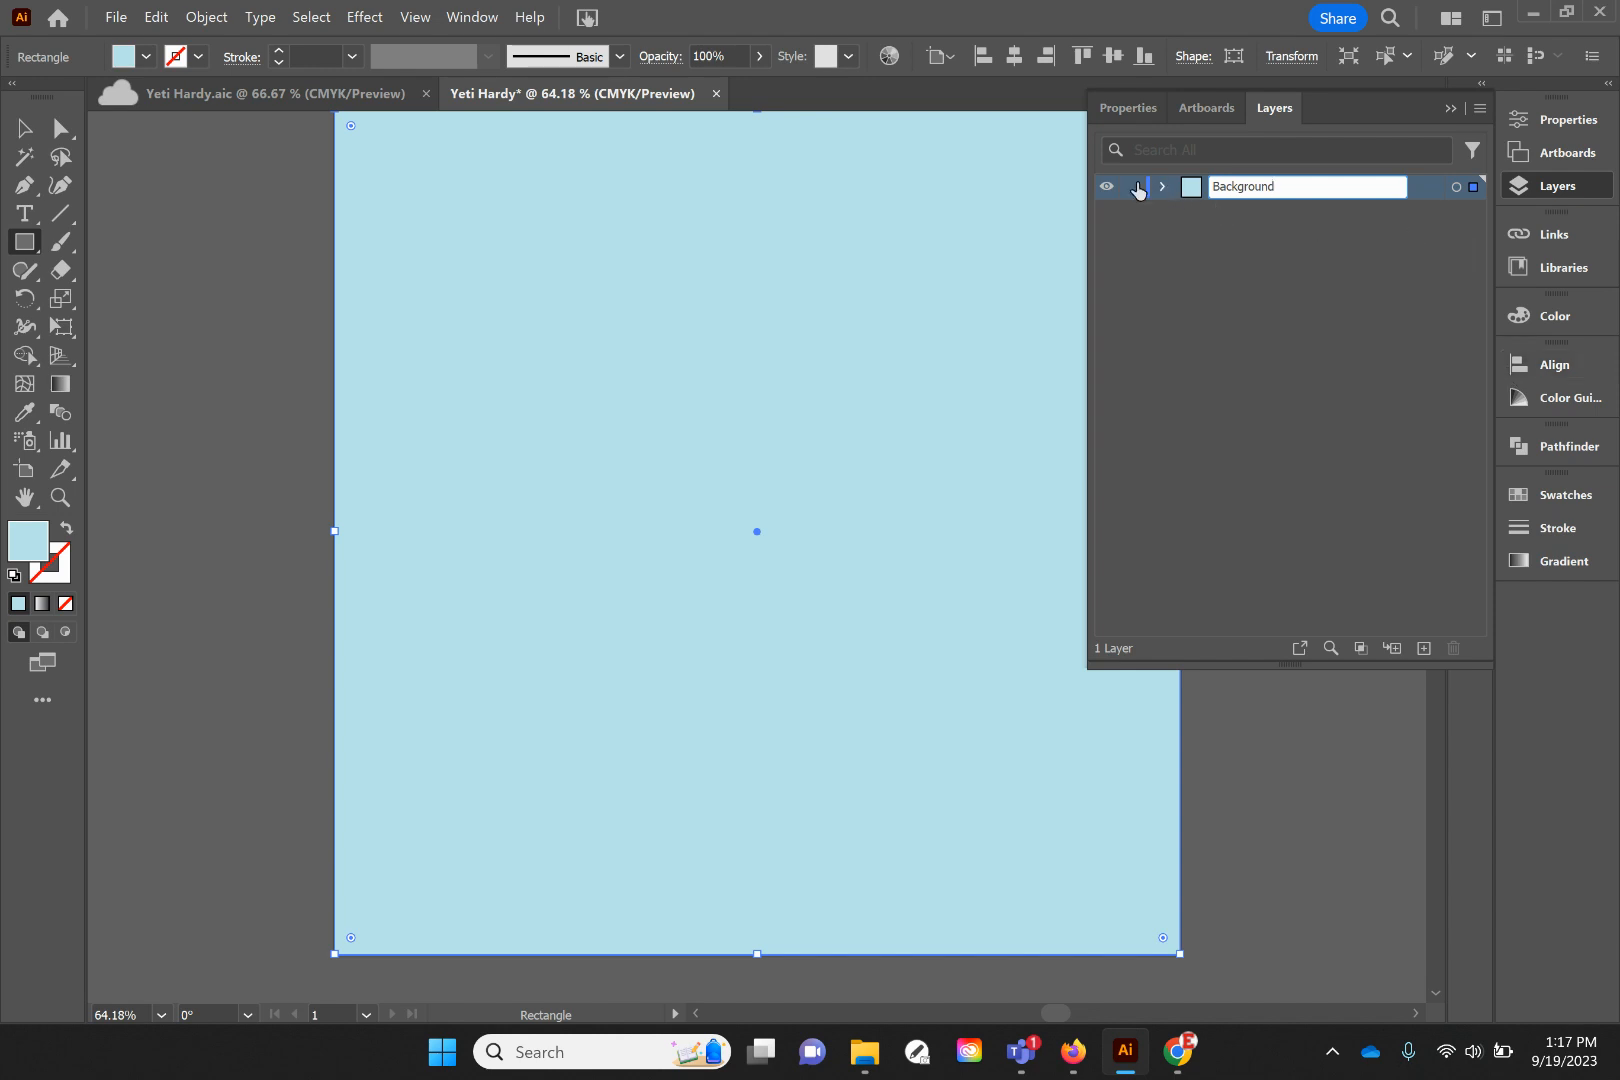
pyautogui.press('Return')
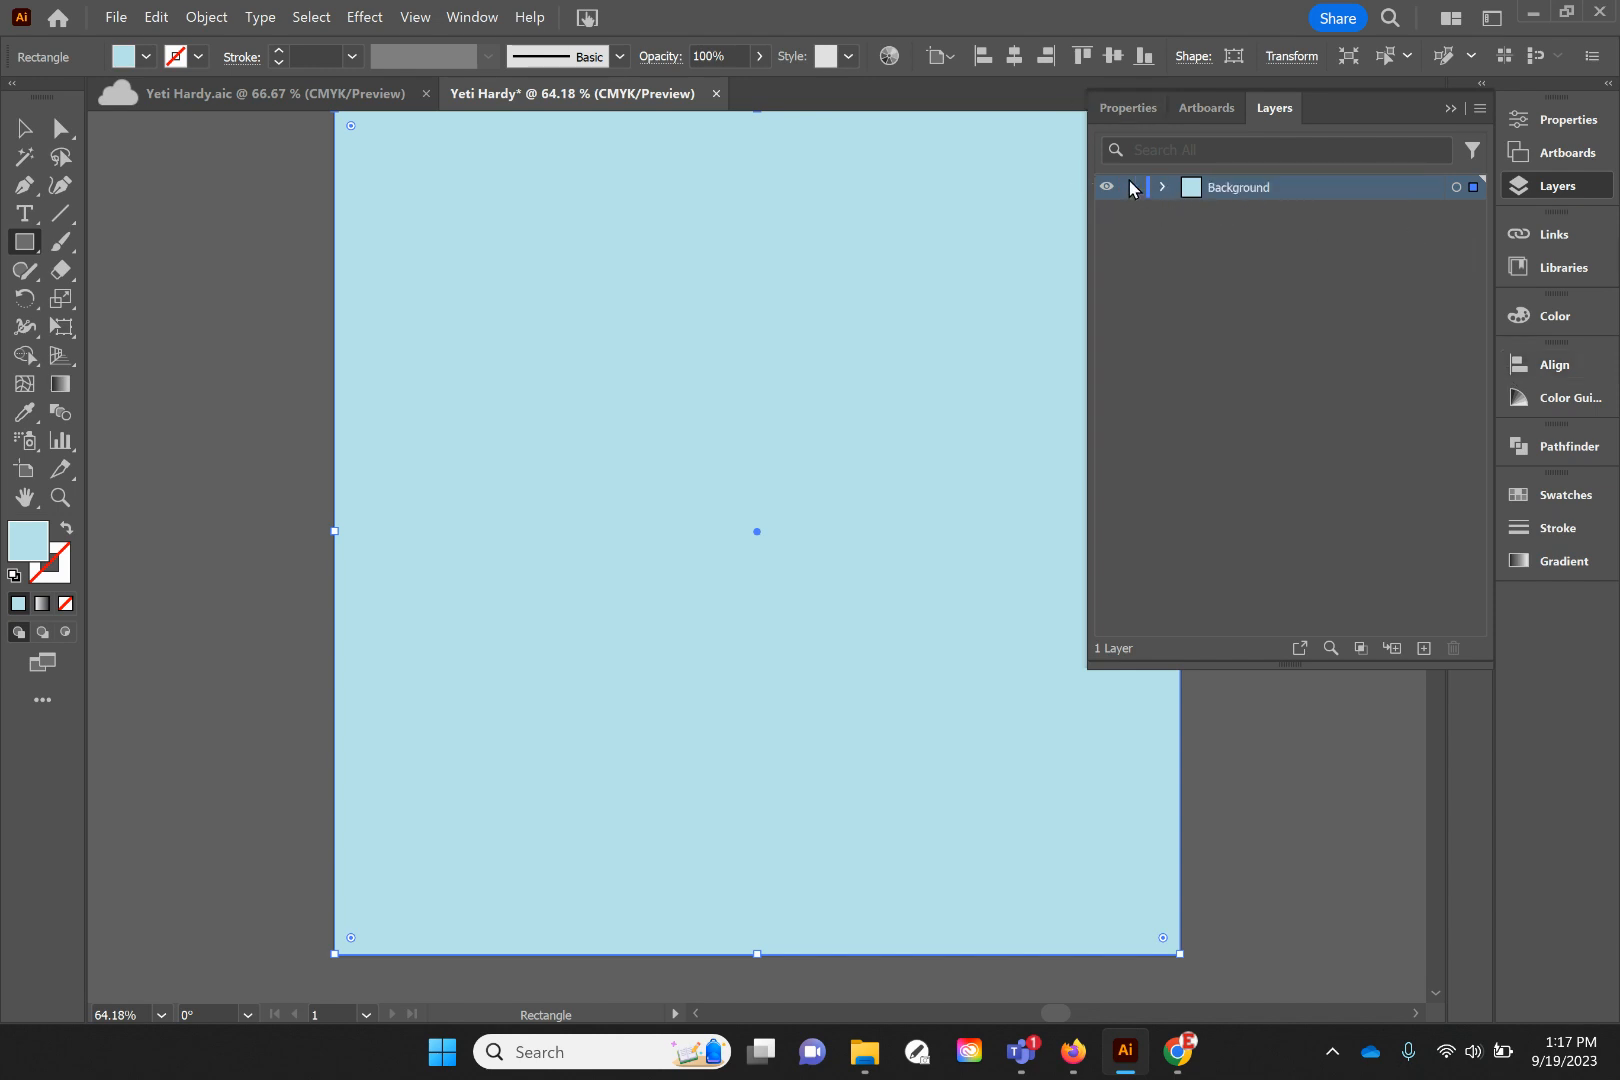
pyautogui.click(1131, 187)
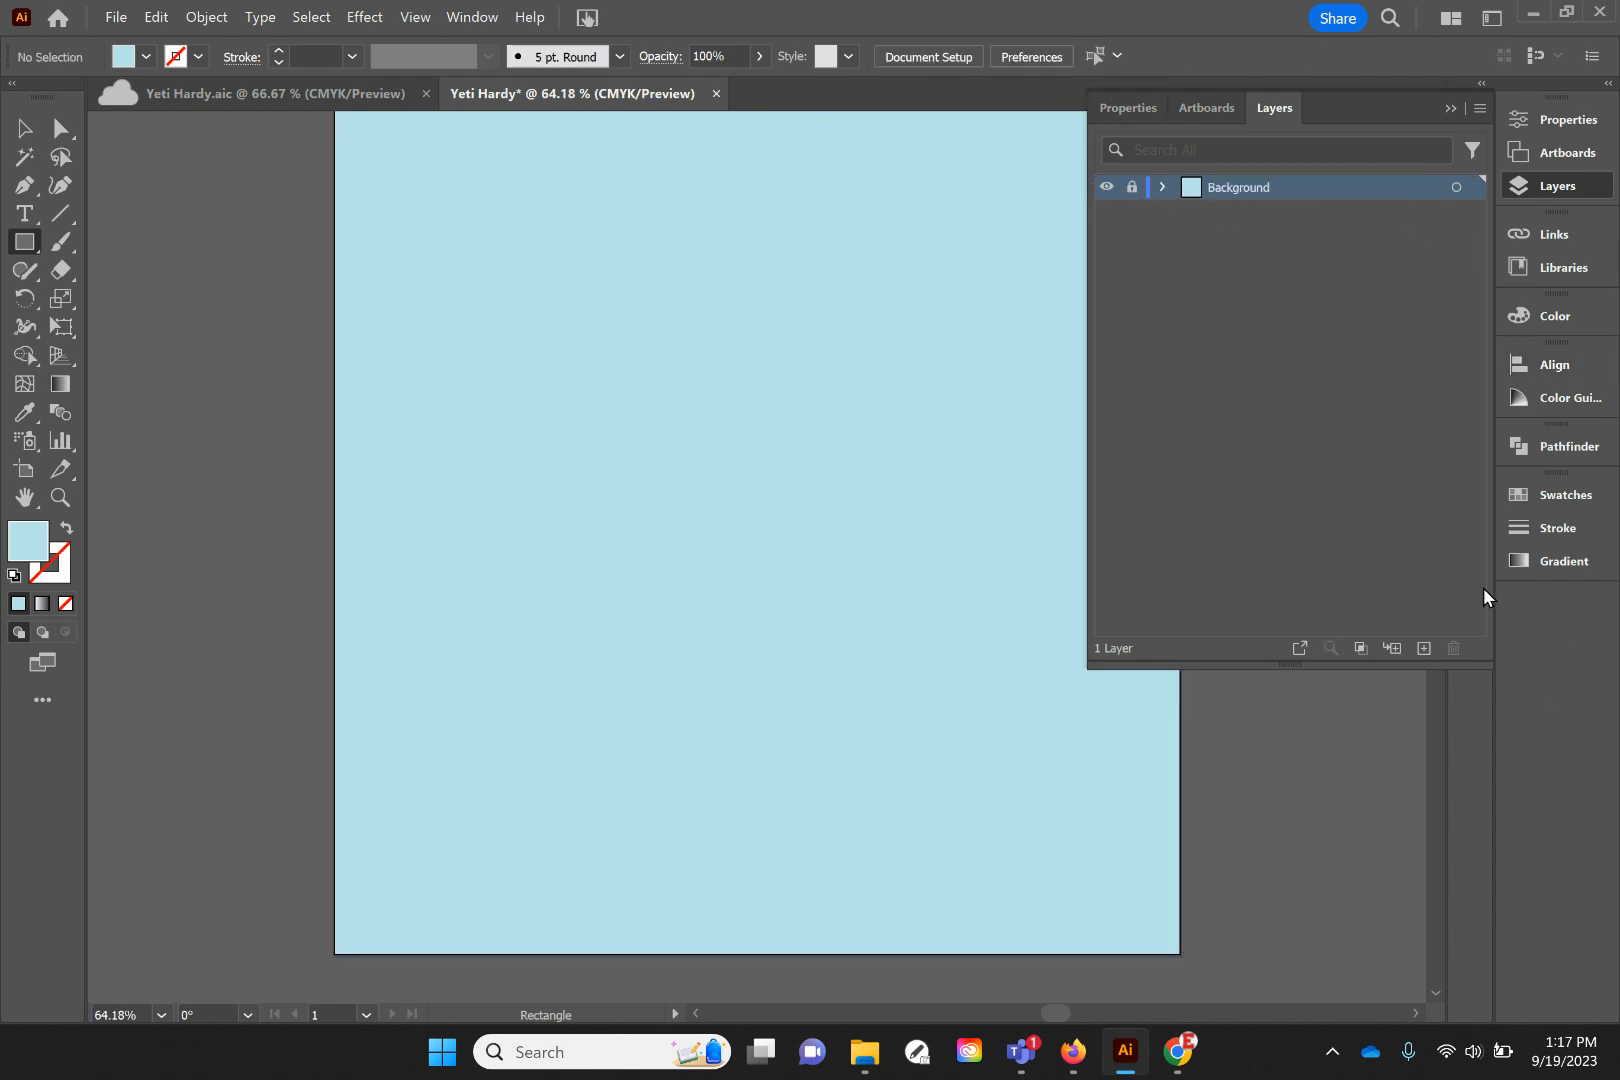
# Add a layer named Character above the Background layer and make it active
pyautogui.click(1422, 650)
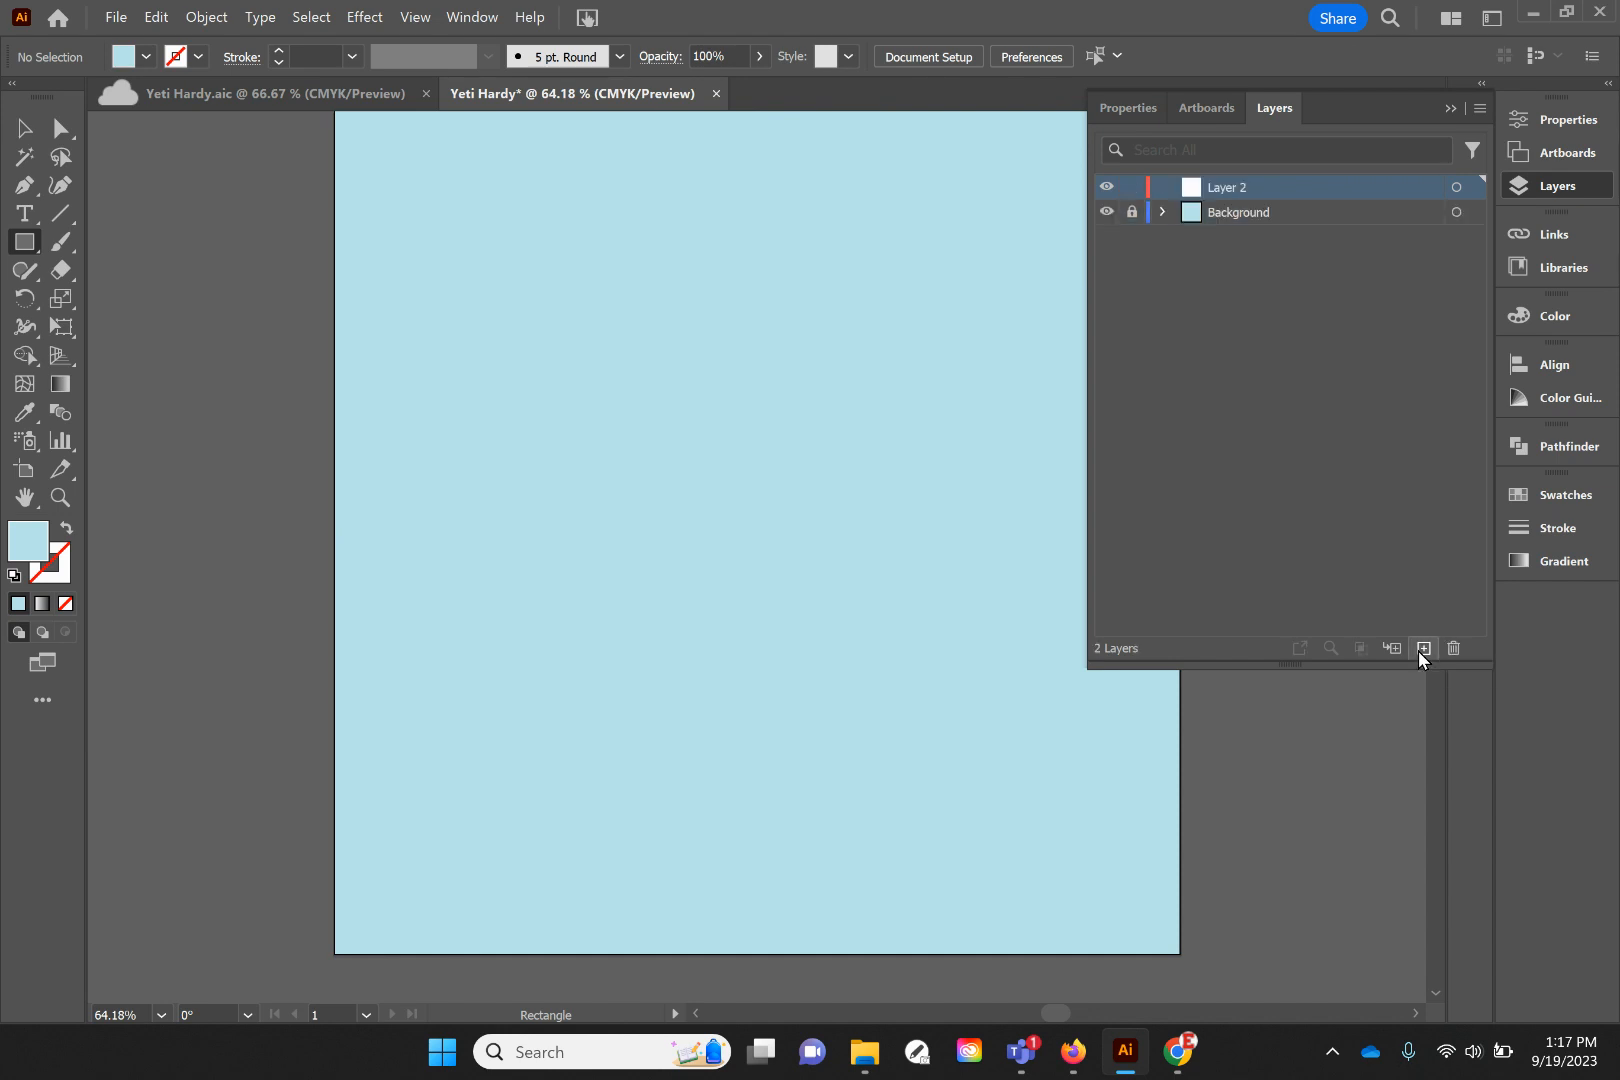
pyautogui.doubleClick(1233, 189)
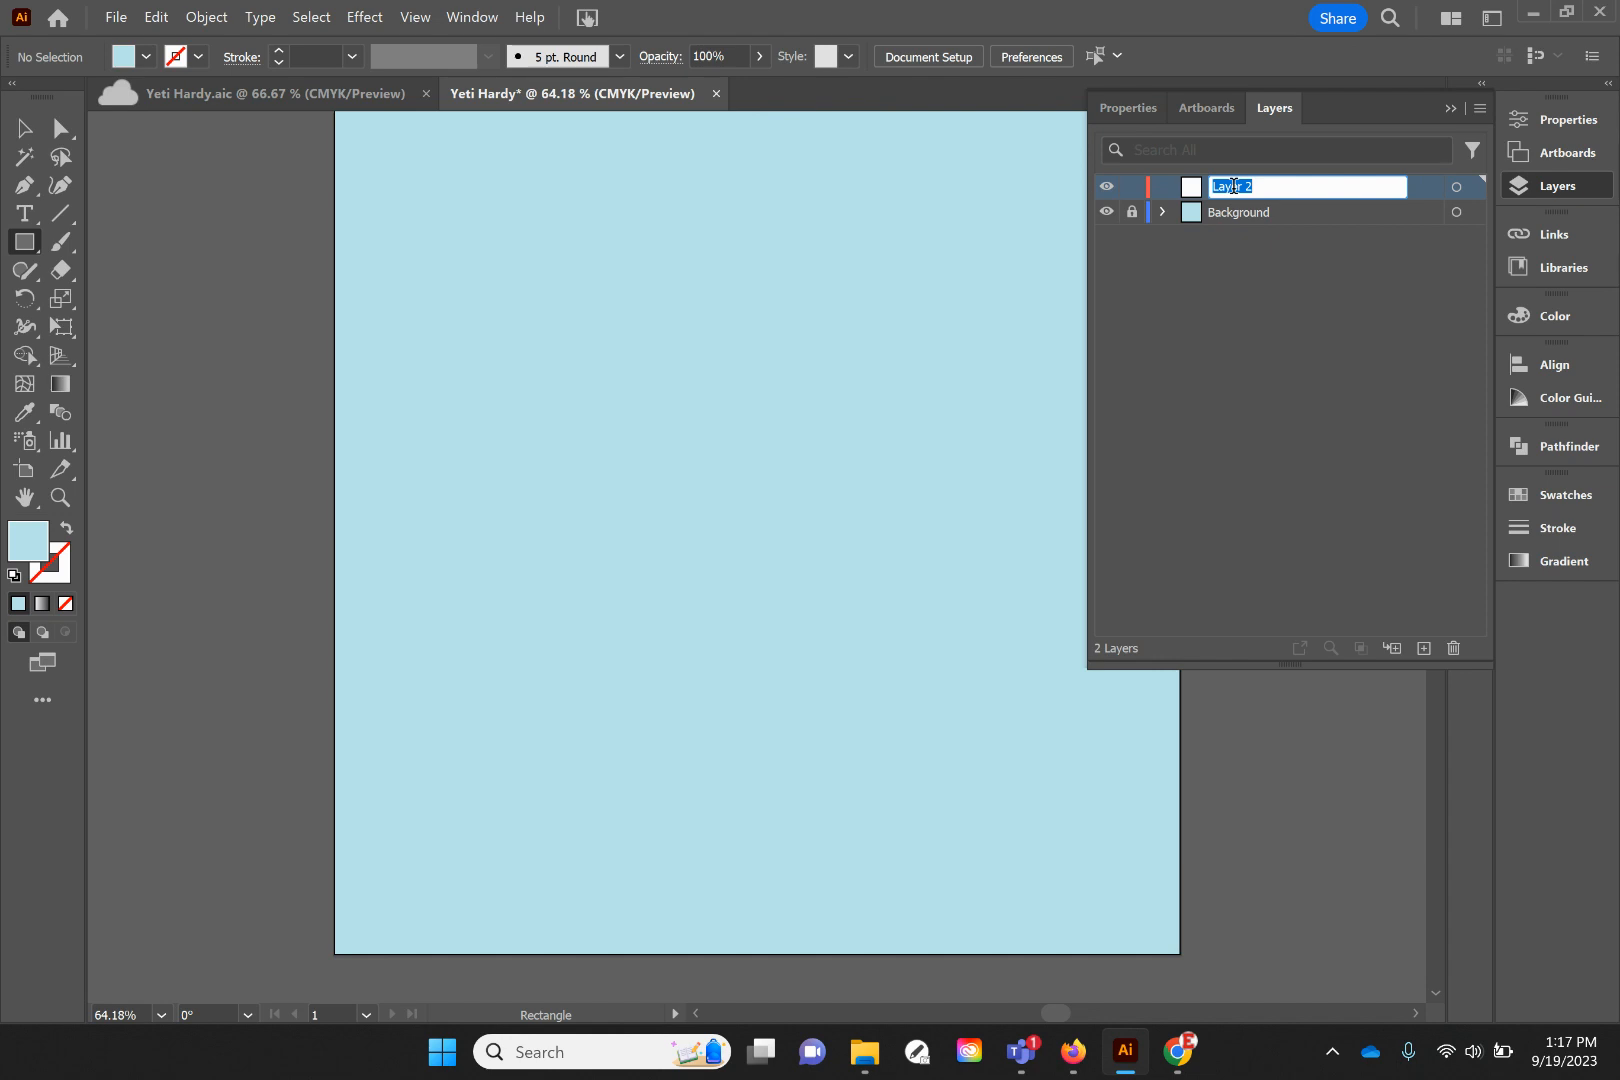
pyautogui.write('Character')
pyautogui.click(1369, 441)
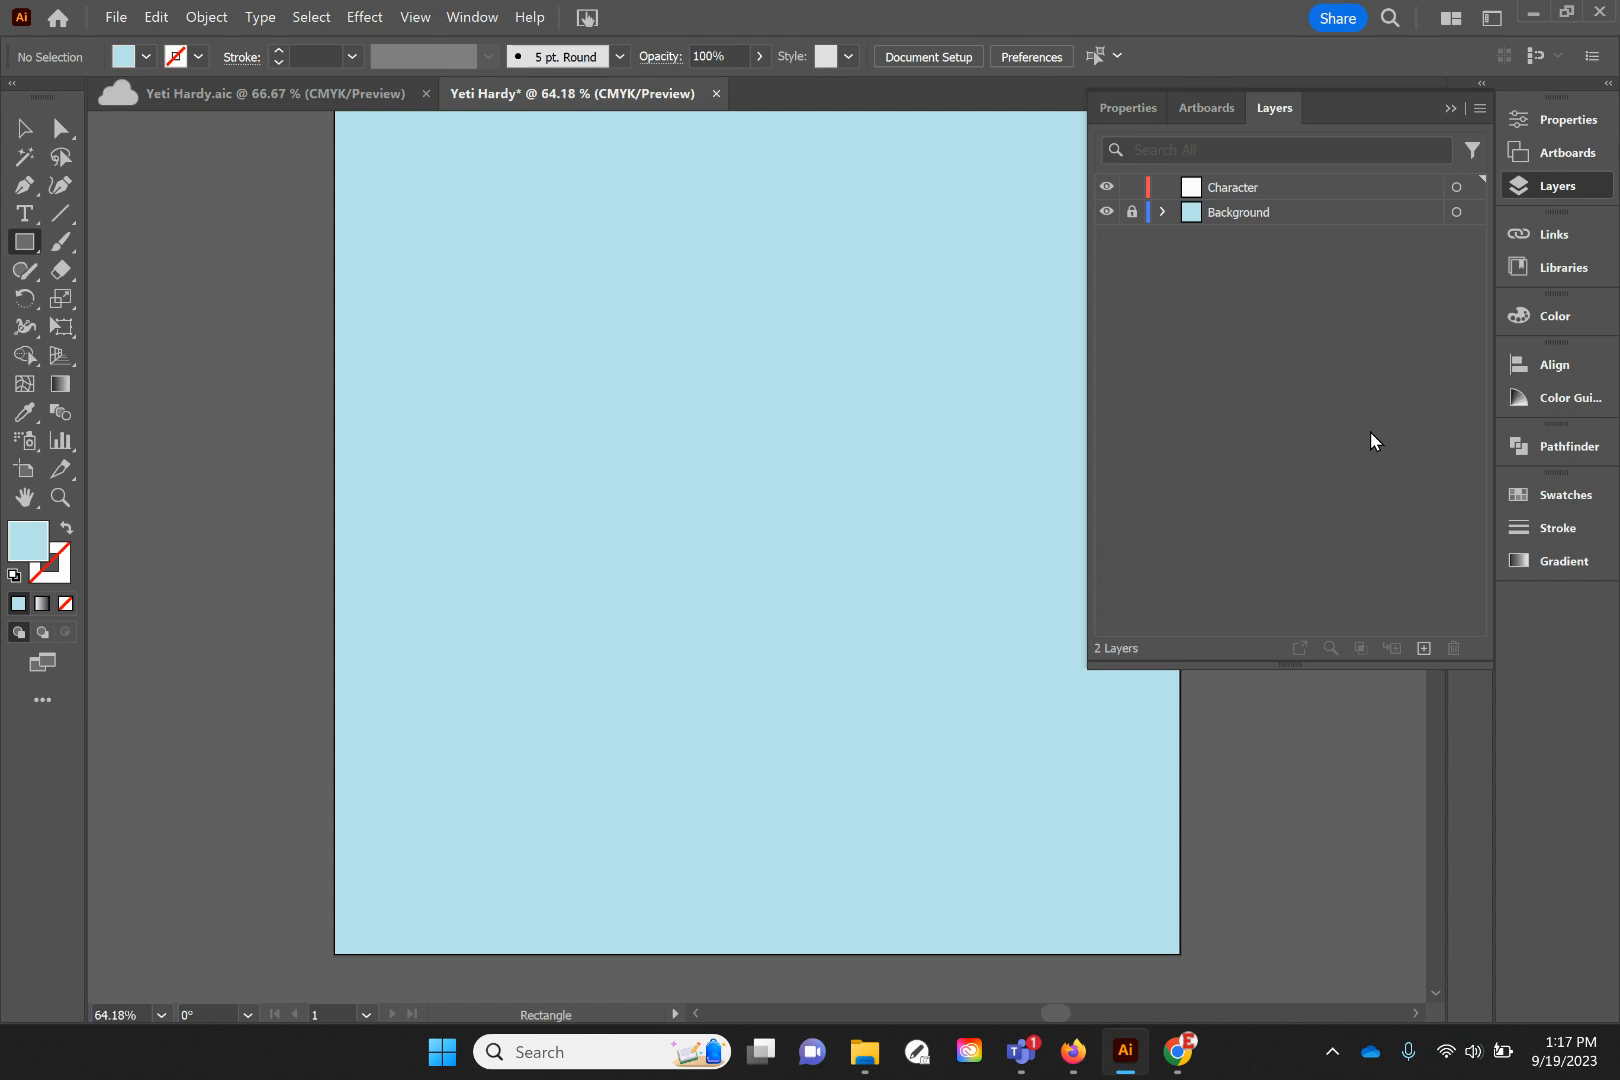
pyautogui.click(1274, 194)
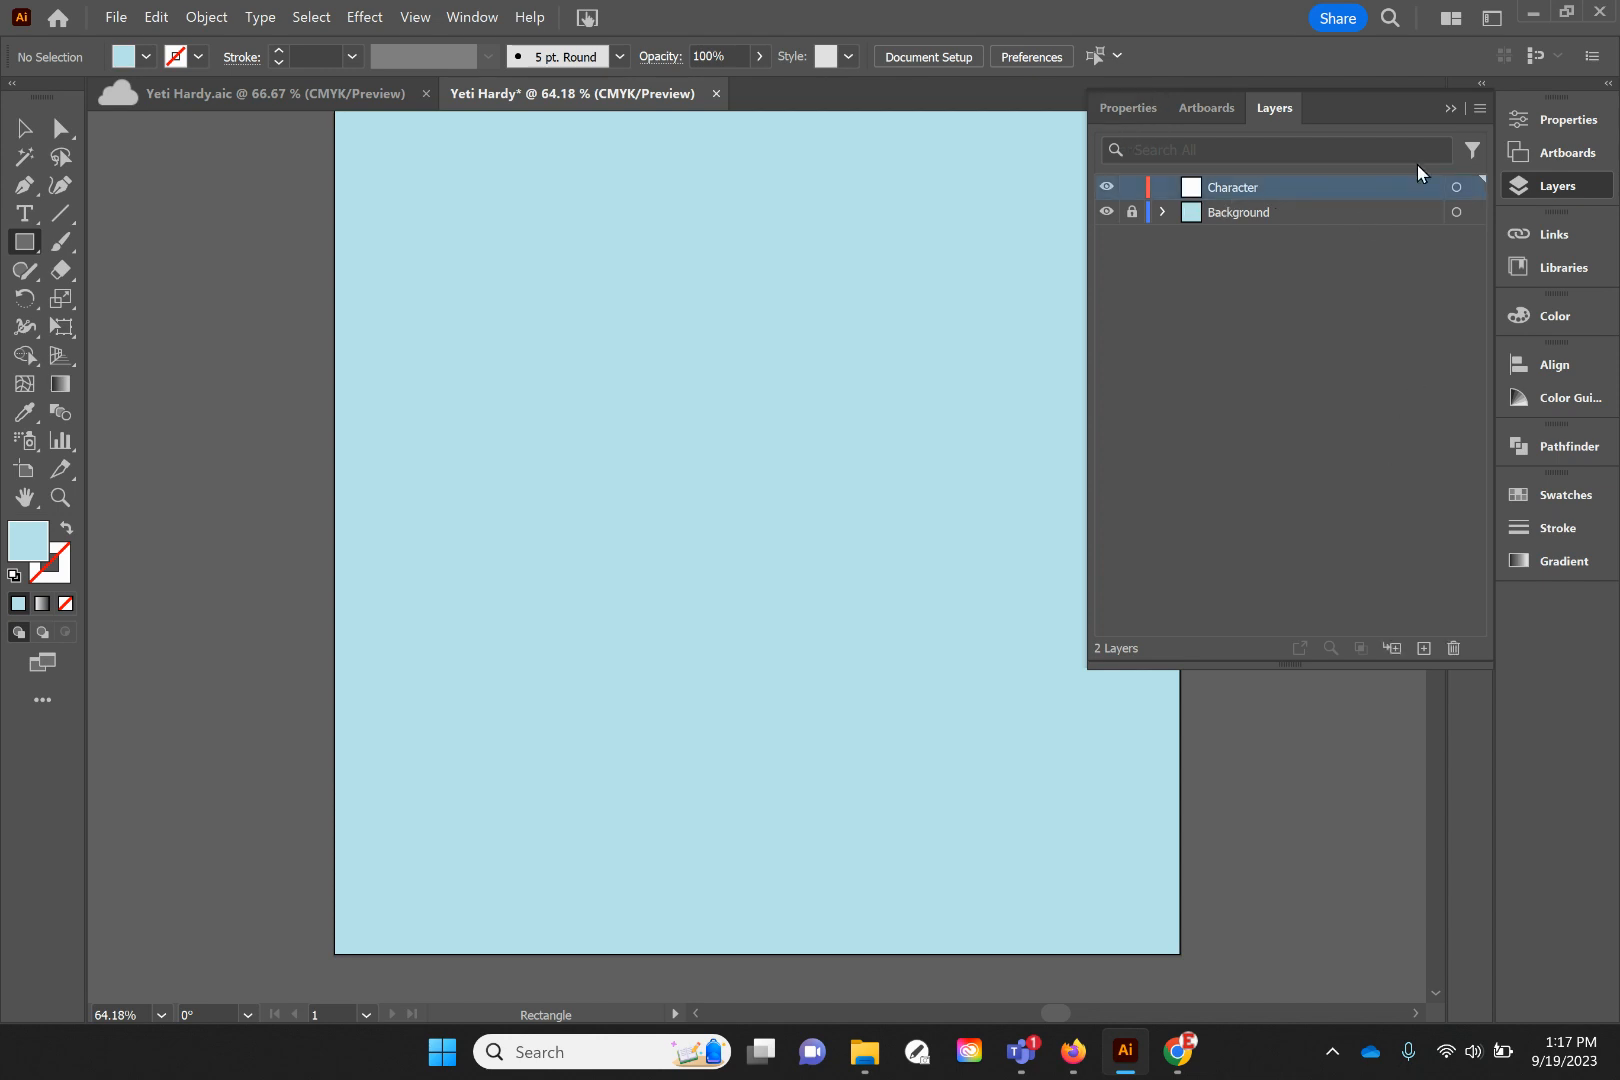
pyautogui.click(1447, 108)
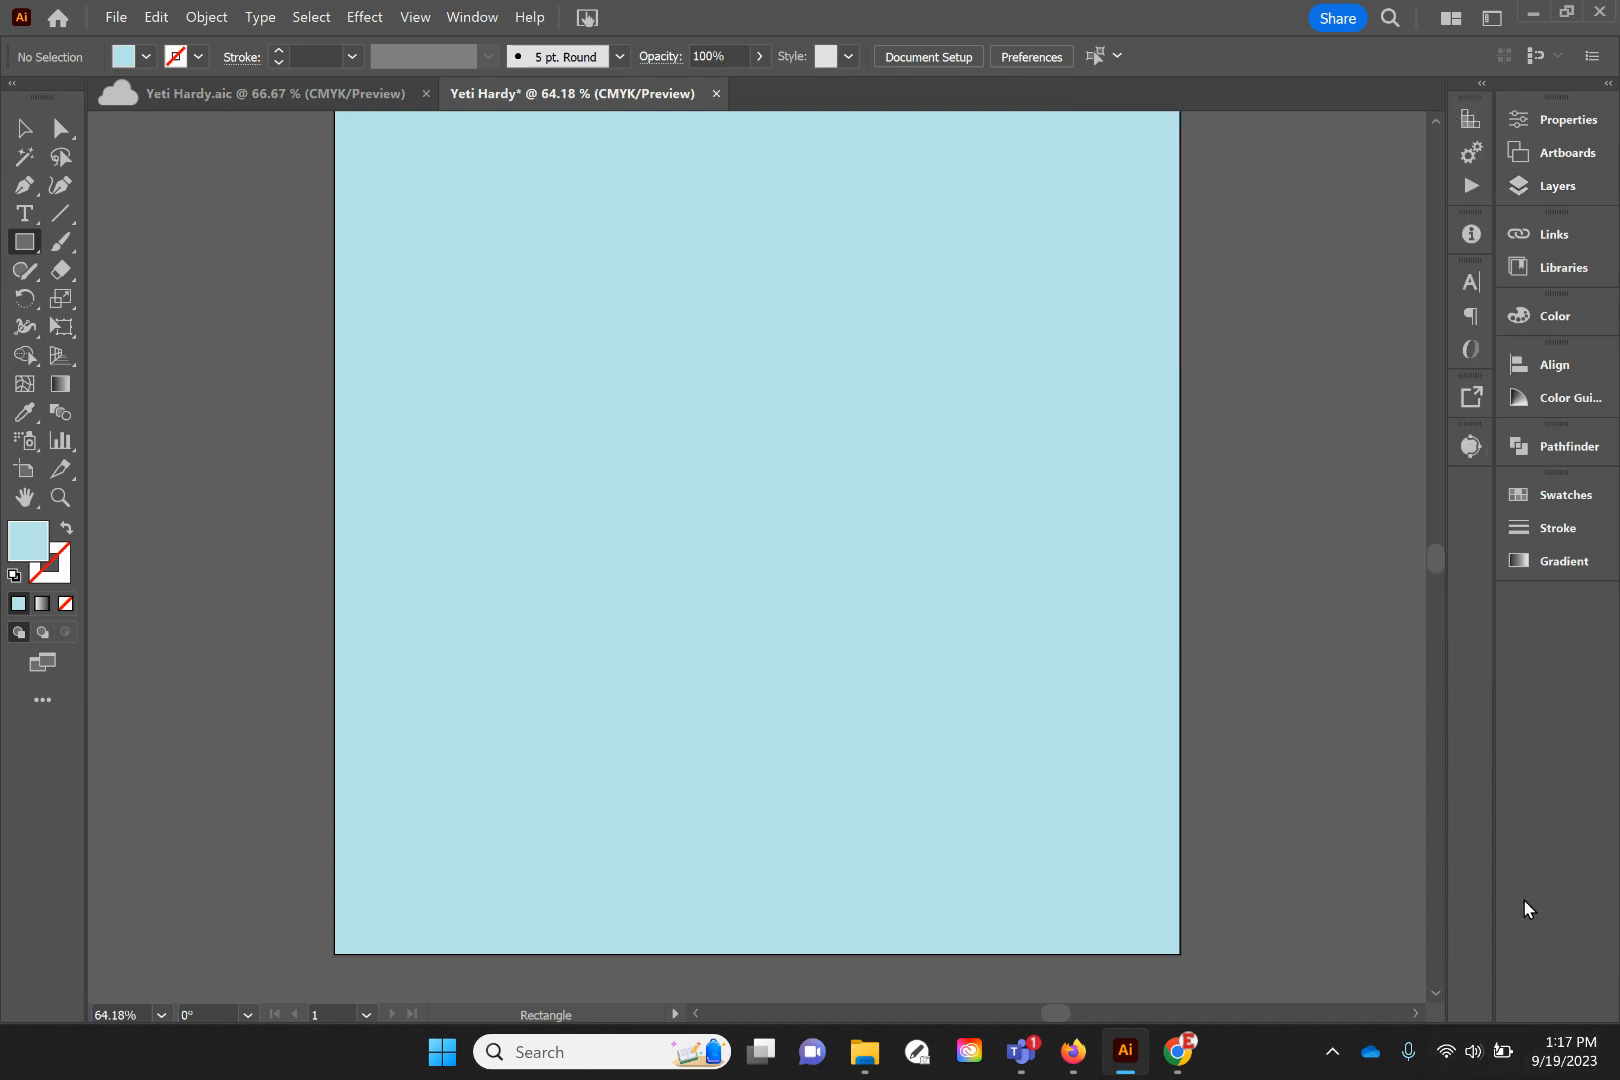
# Create an ellipse 290 px wide and 240 px high with the default white fill and black stroke
pyautogui.click(14, 576)
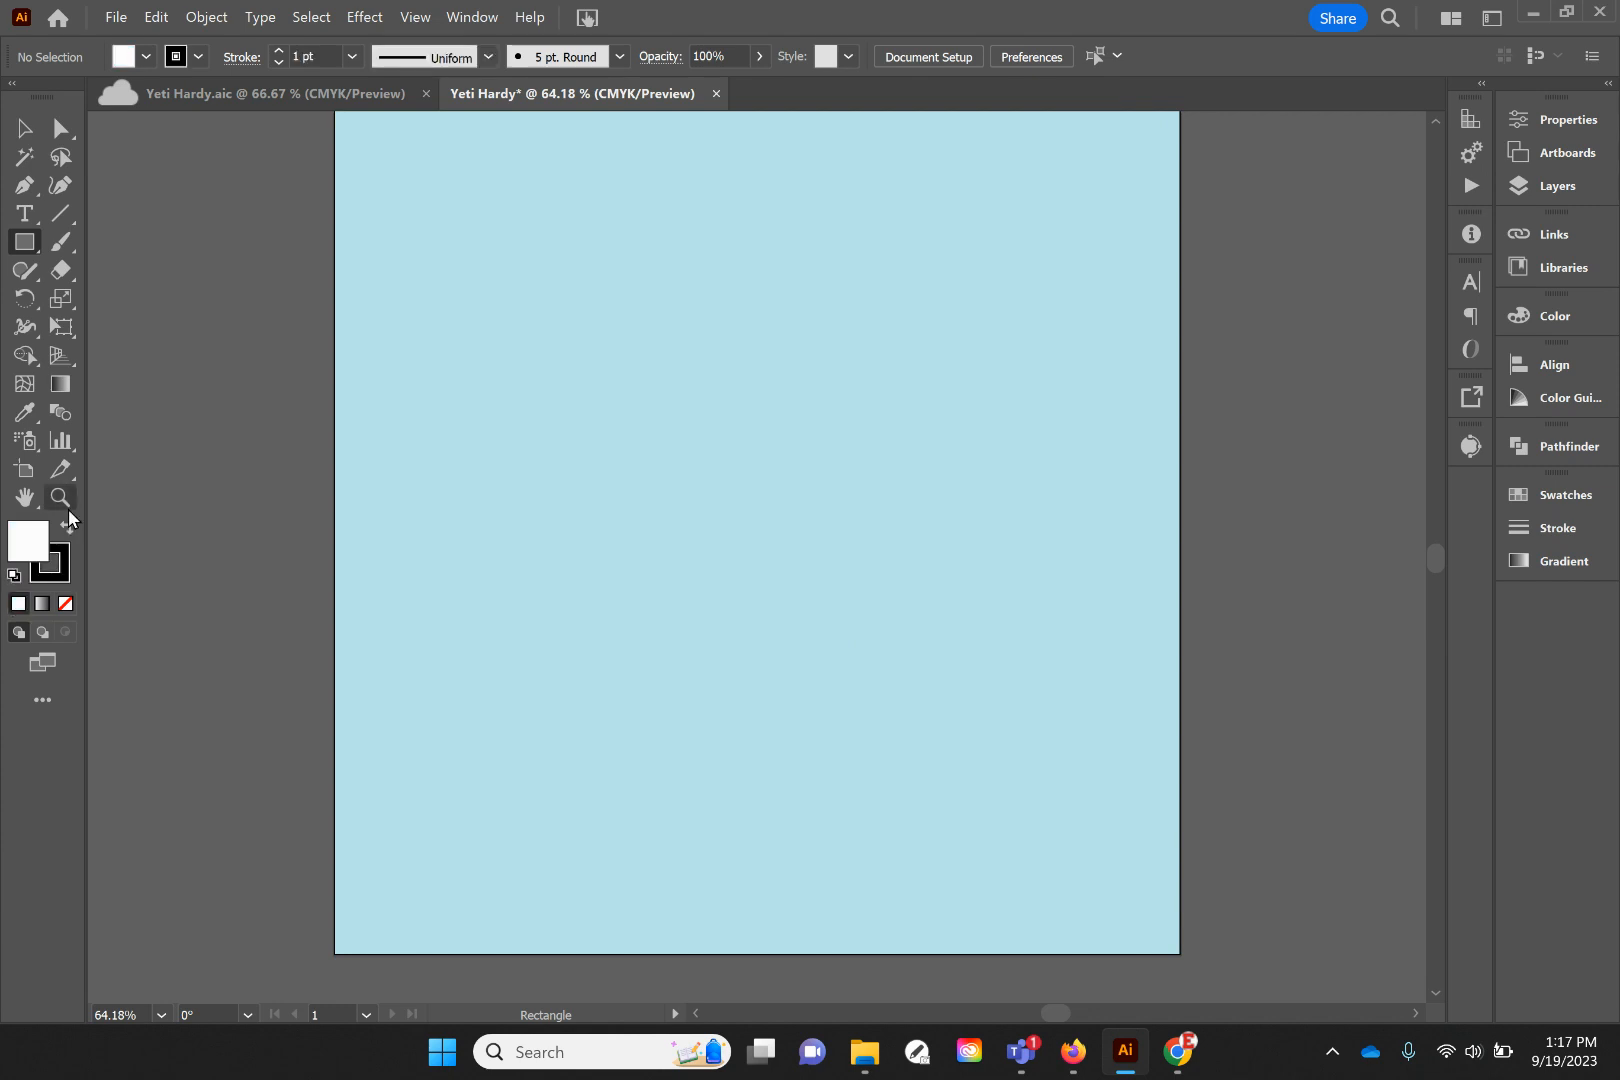
pyautogui.press('l')
pyautogui.moveTo(573, 291); pyautogui.dragTo(1057, 685)
pyautogui.hotkey('ctrl', 'z')
pyautogui.click(738, 459)
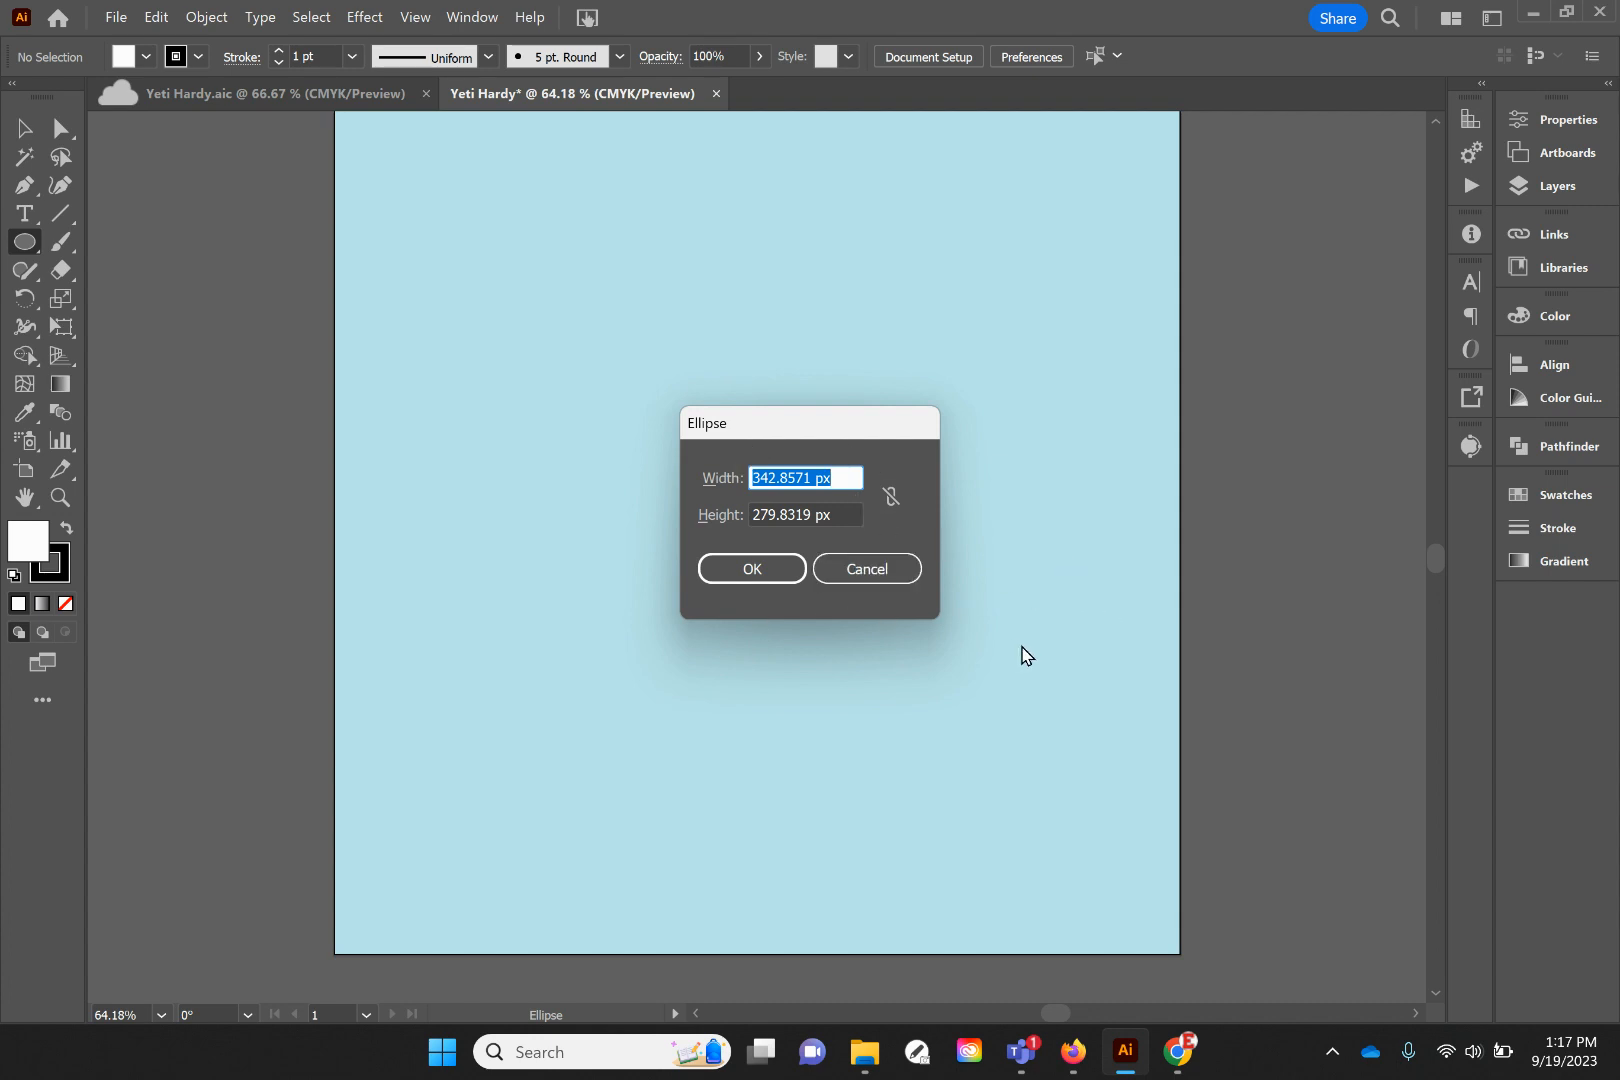
pyautogui.write('290')
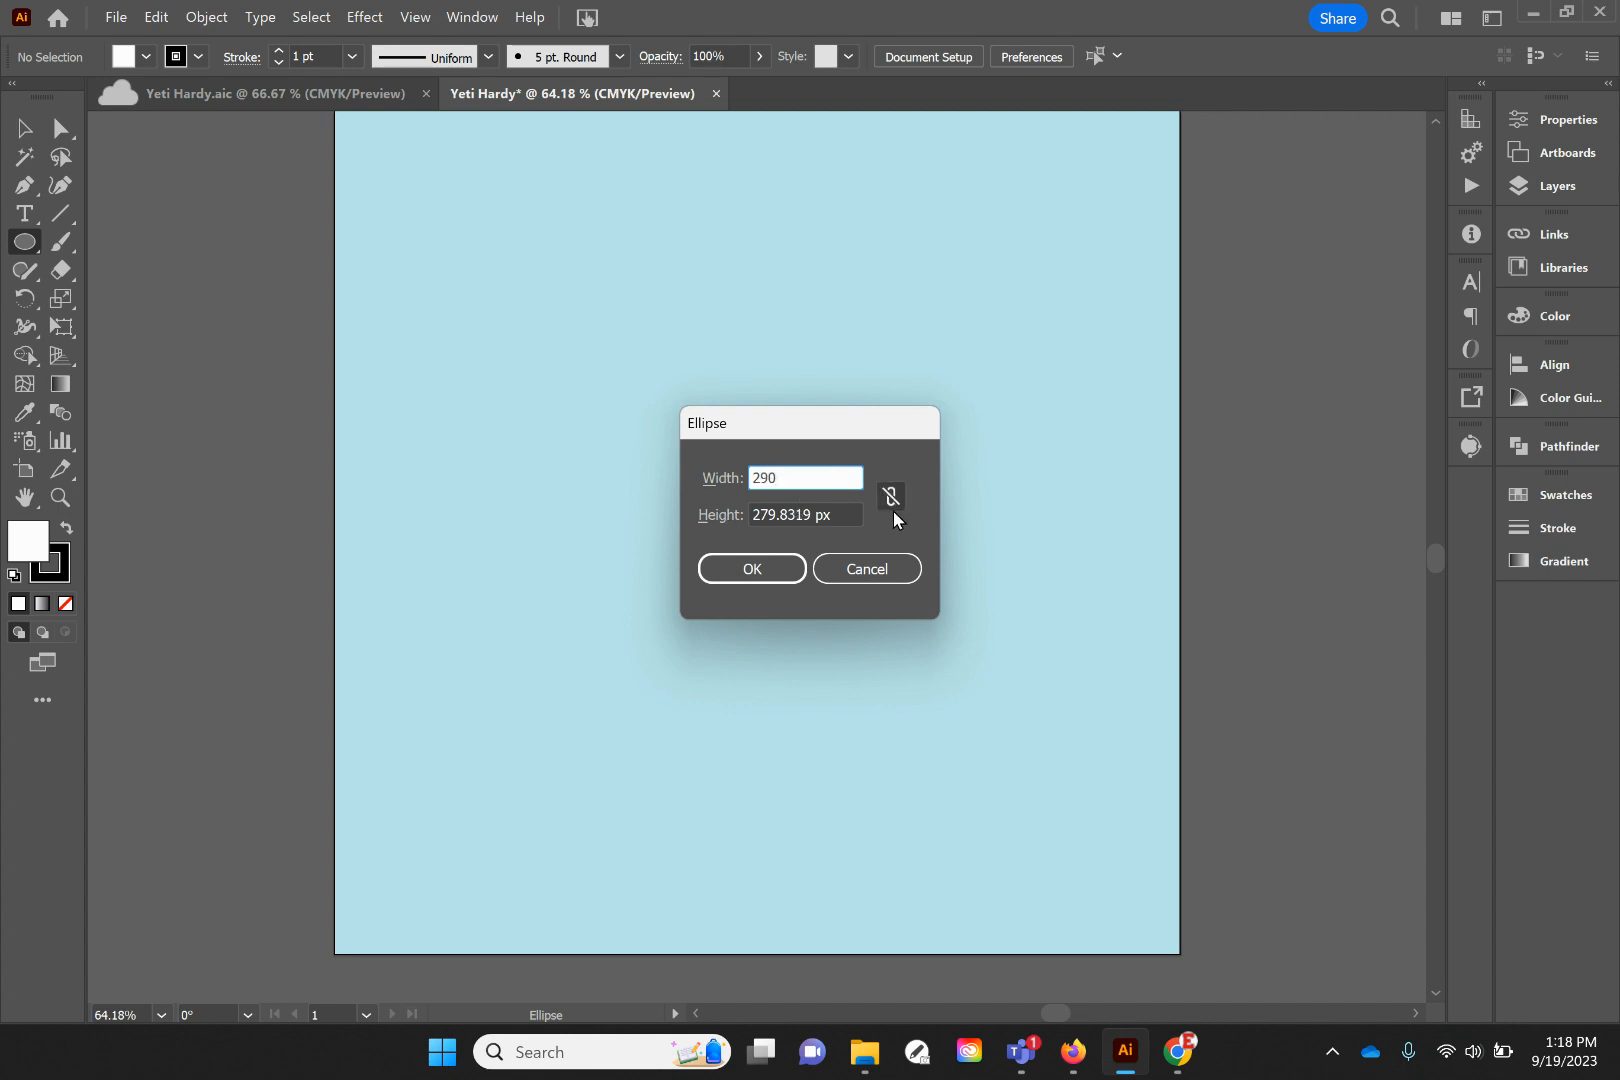
pyautogui.press('Tab')
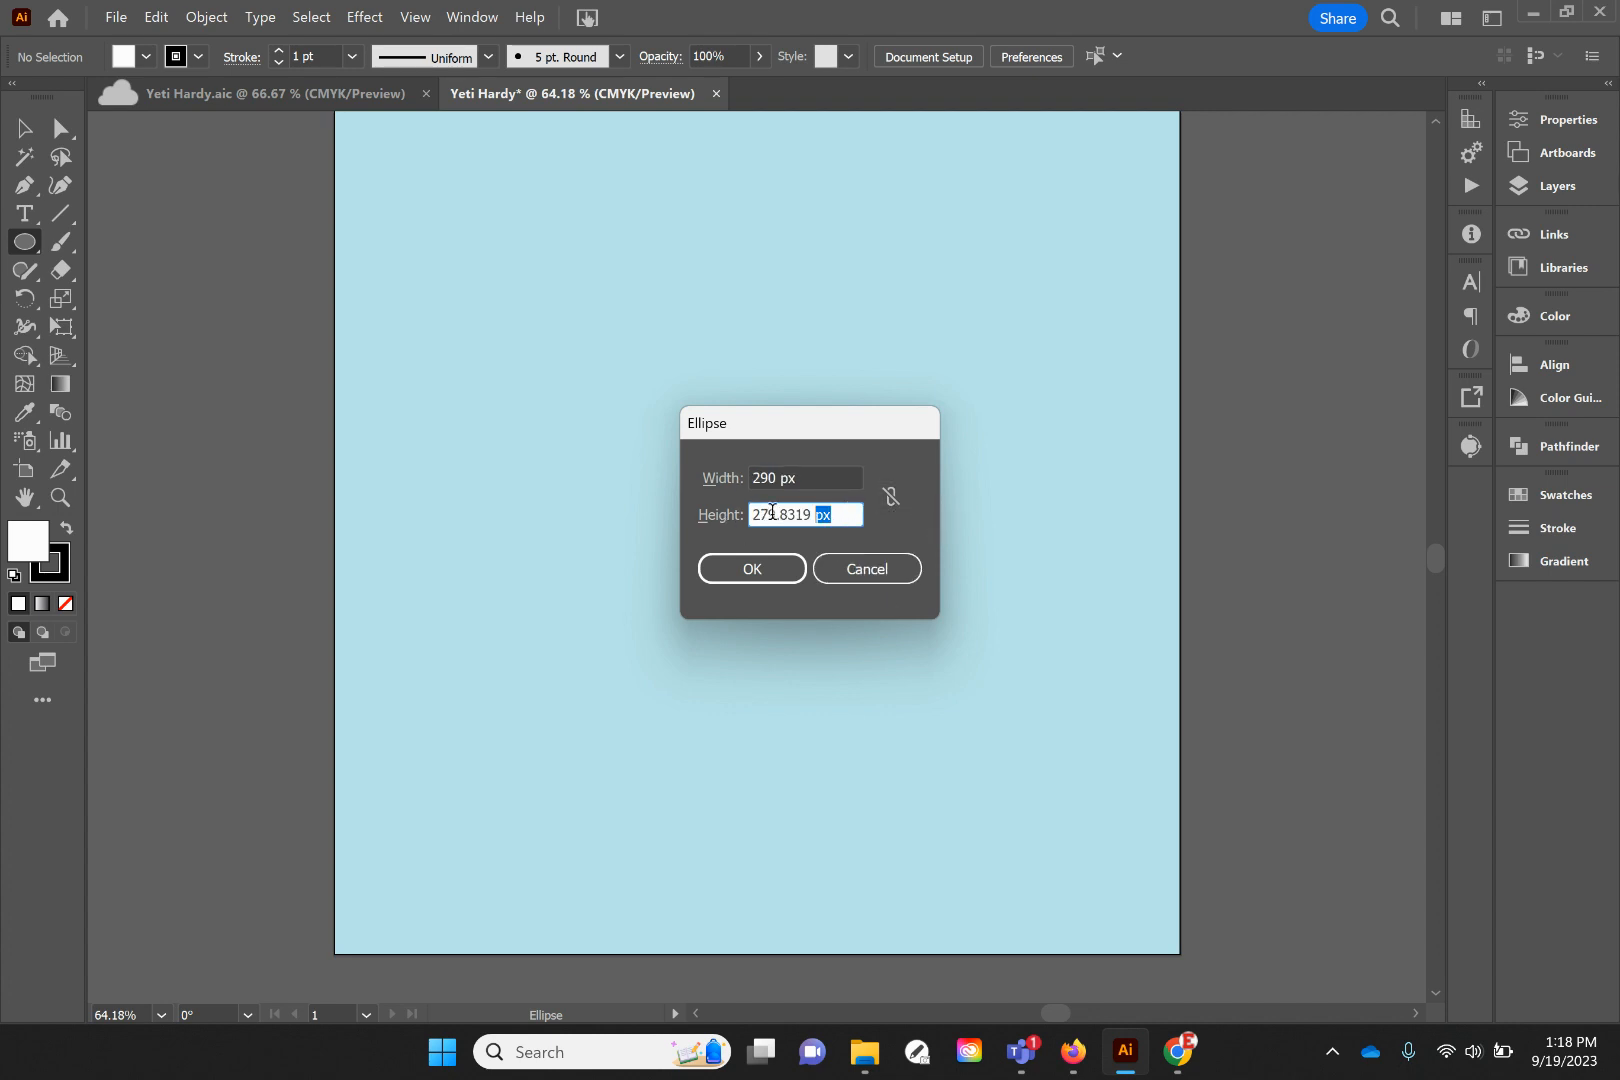
pyautogui.write('240')
pyautogui.click(733, 577)
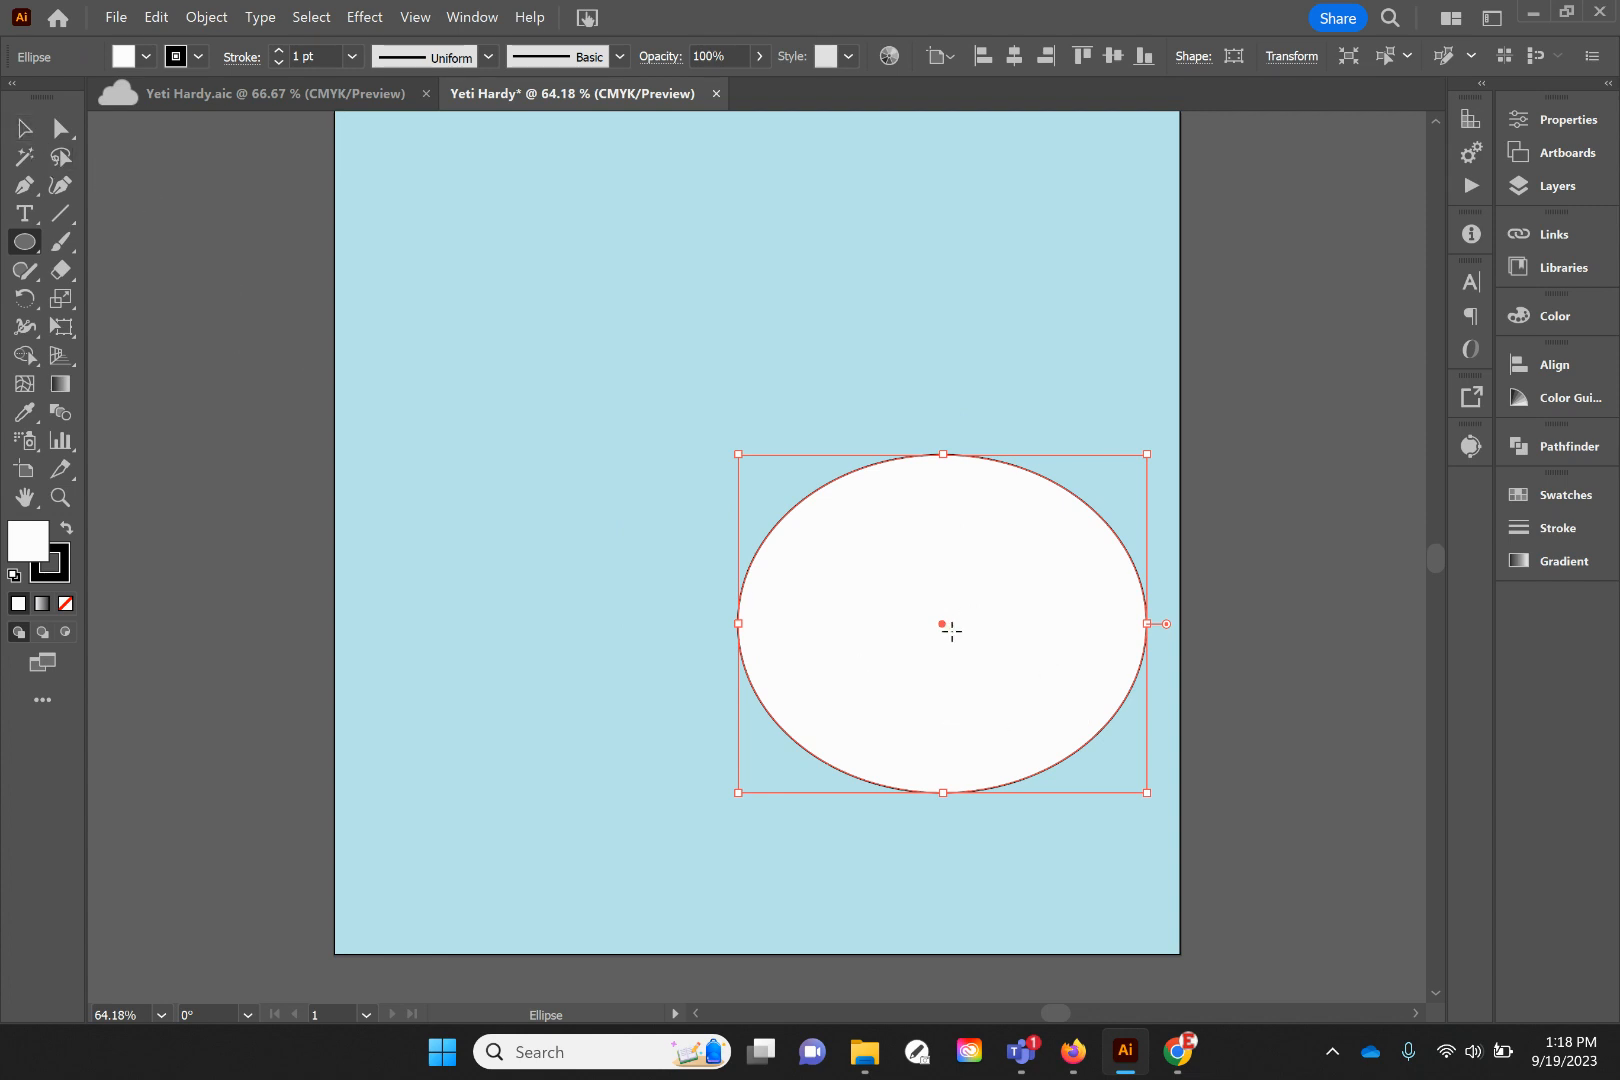
# Move the ellipse to the center of the artboard
pyautogui.moveTo(950, 628); pyautogui.dragTo(828, 572)
pyautogui.hotkey('ctrl', 'z')
pyautogui.press('v')
pyautogui.moveTo(996, 624); pyautogui.dragTo(811, 546)
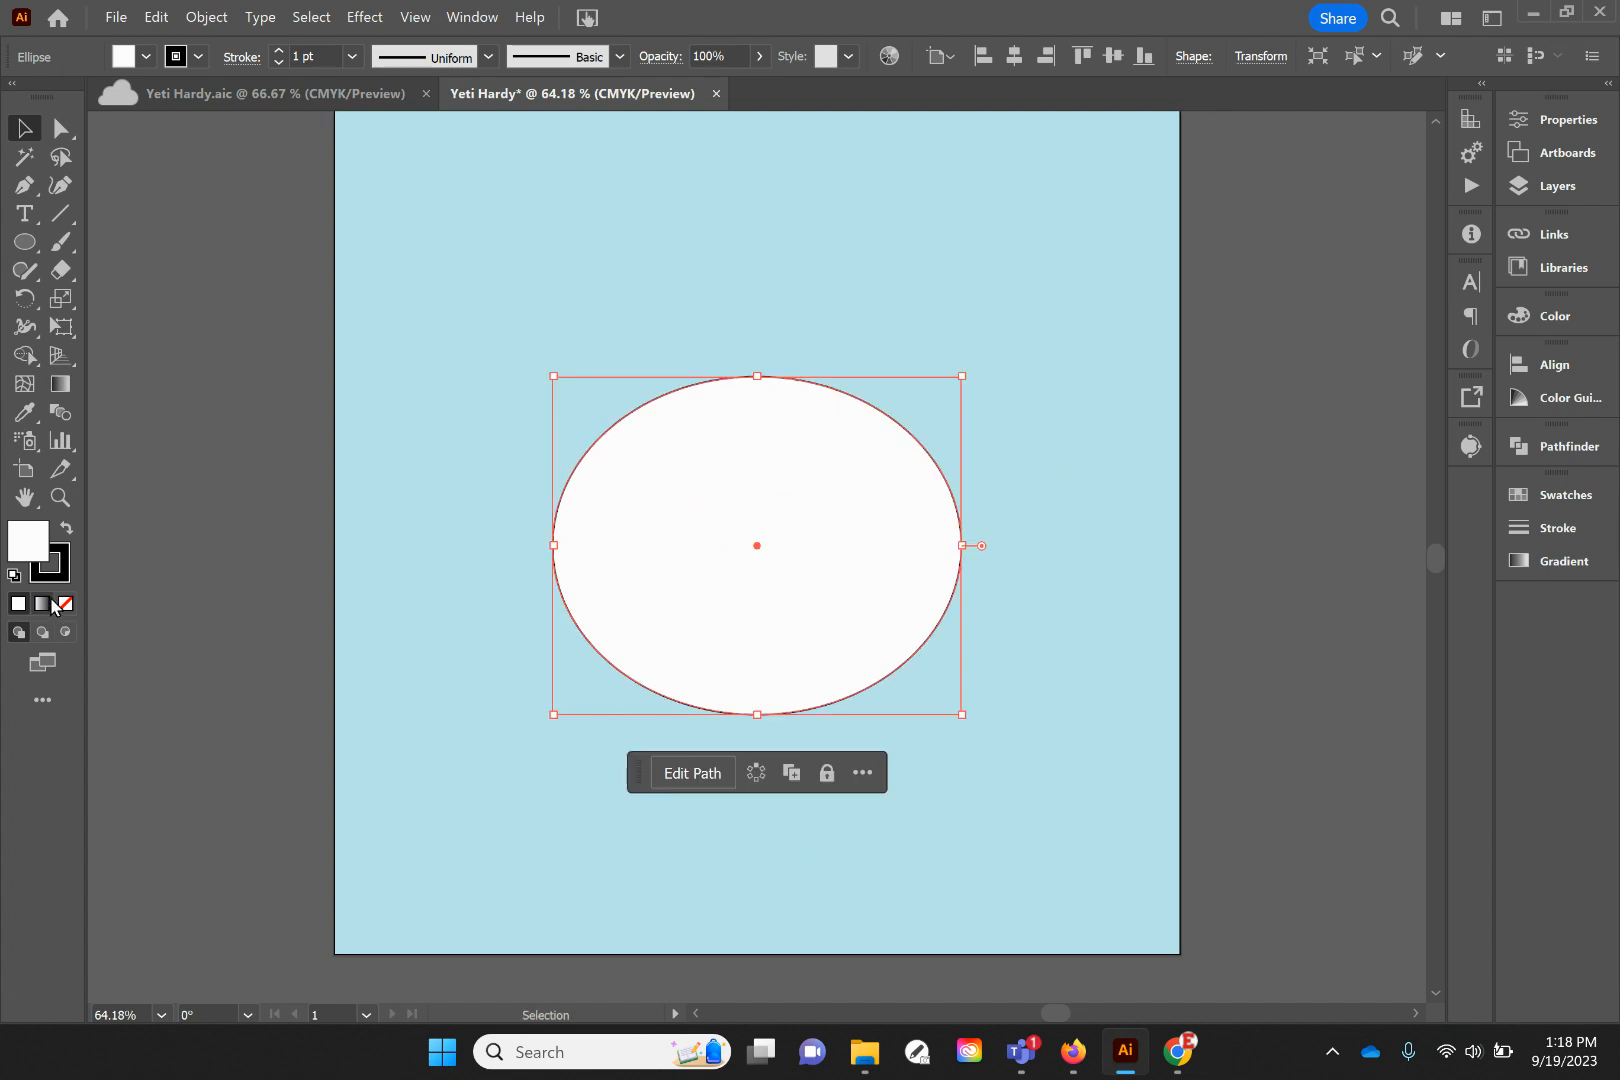
# Remove the ellipse's stroke, make its fill the active color attribute, and deselect it
pyautogui.click(65, 604)
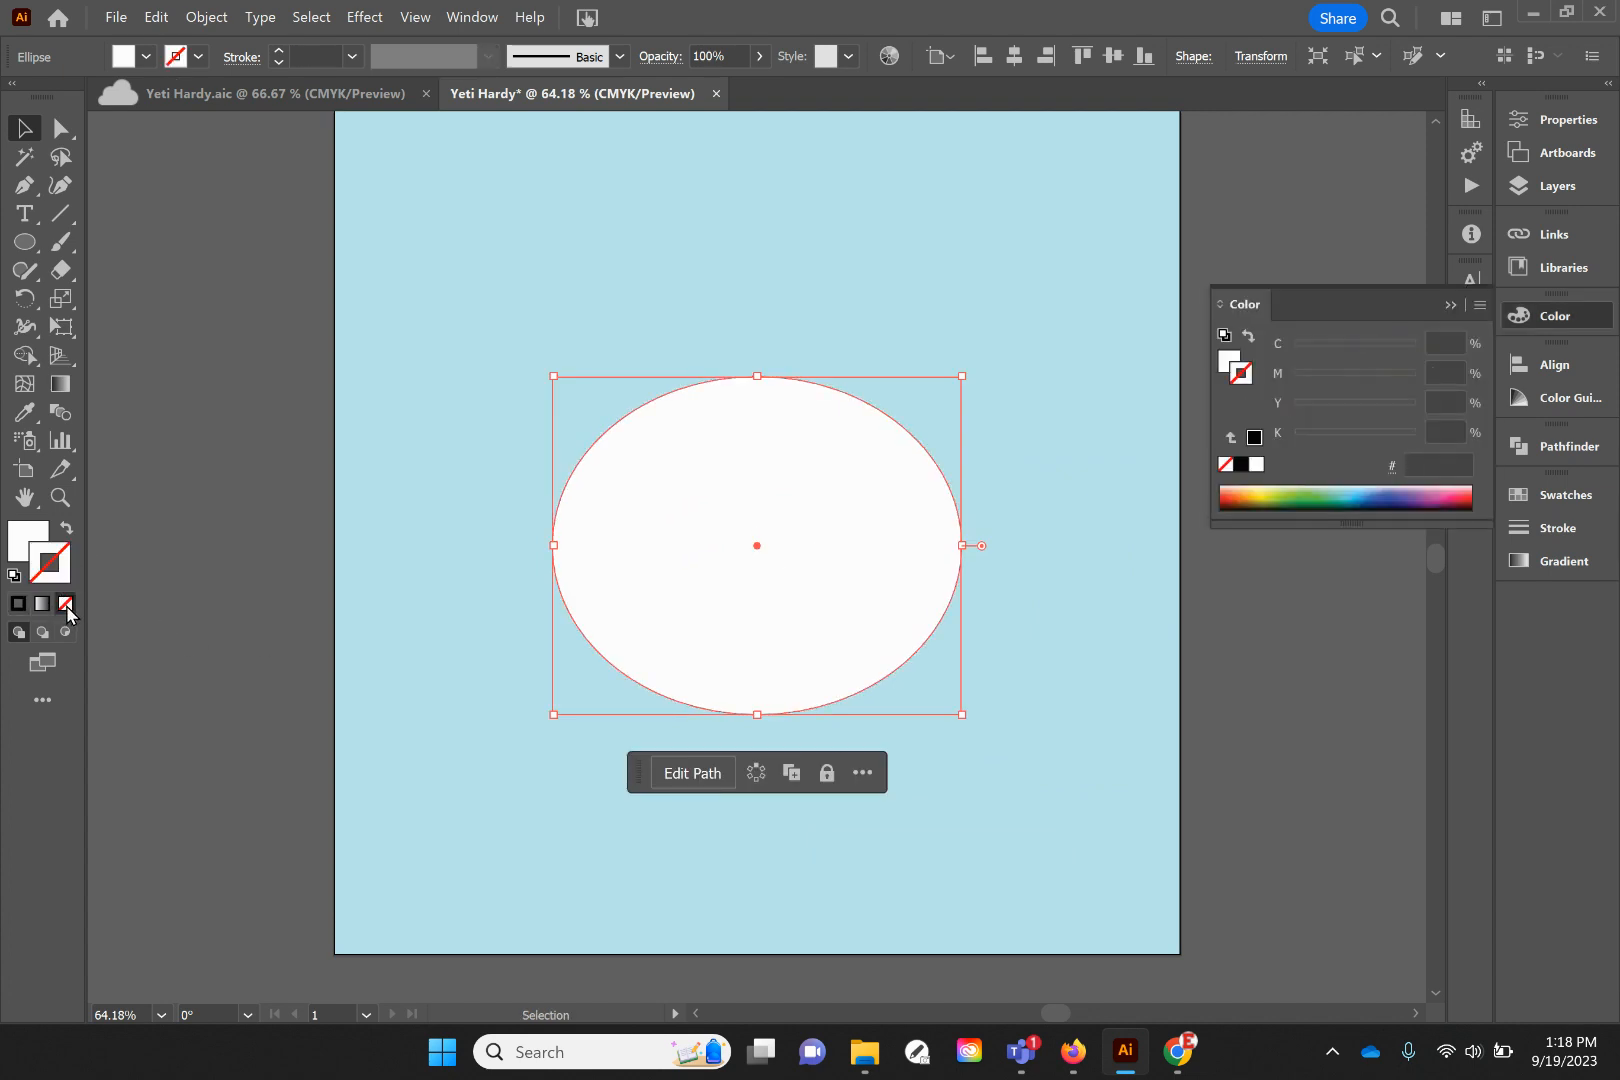
pyautogui.click(20, 540)
pyautogui.click(505, 585)
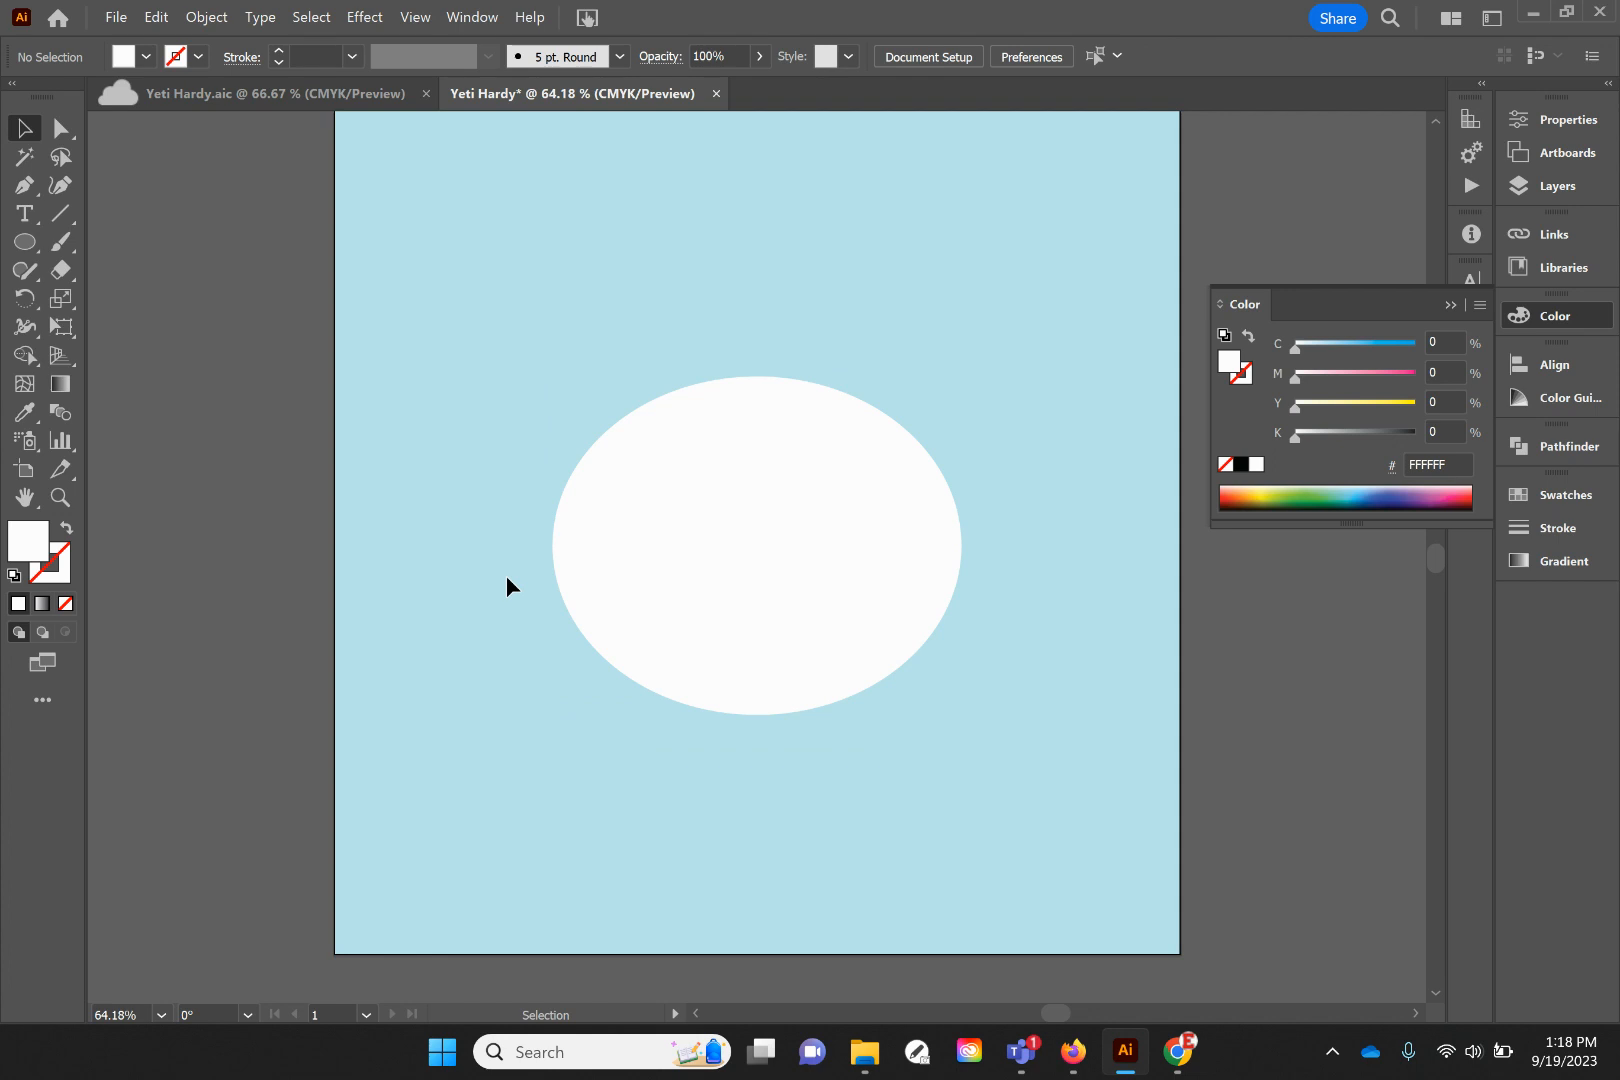
# Raise the ellipse's top anchor point straight up by about 79 px and lengthen its left handle horizontally to round that side
pyautogui.press('a')
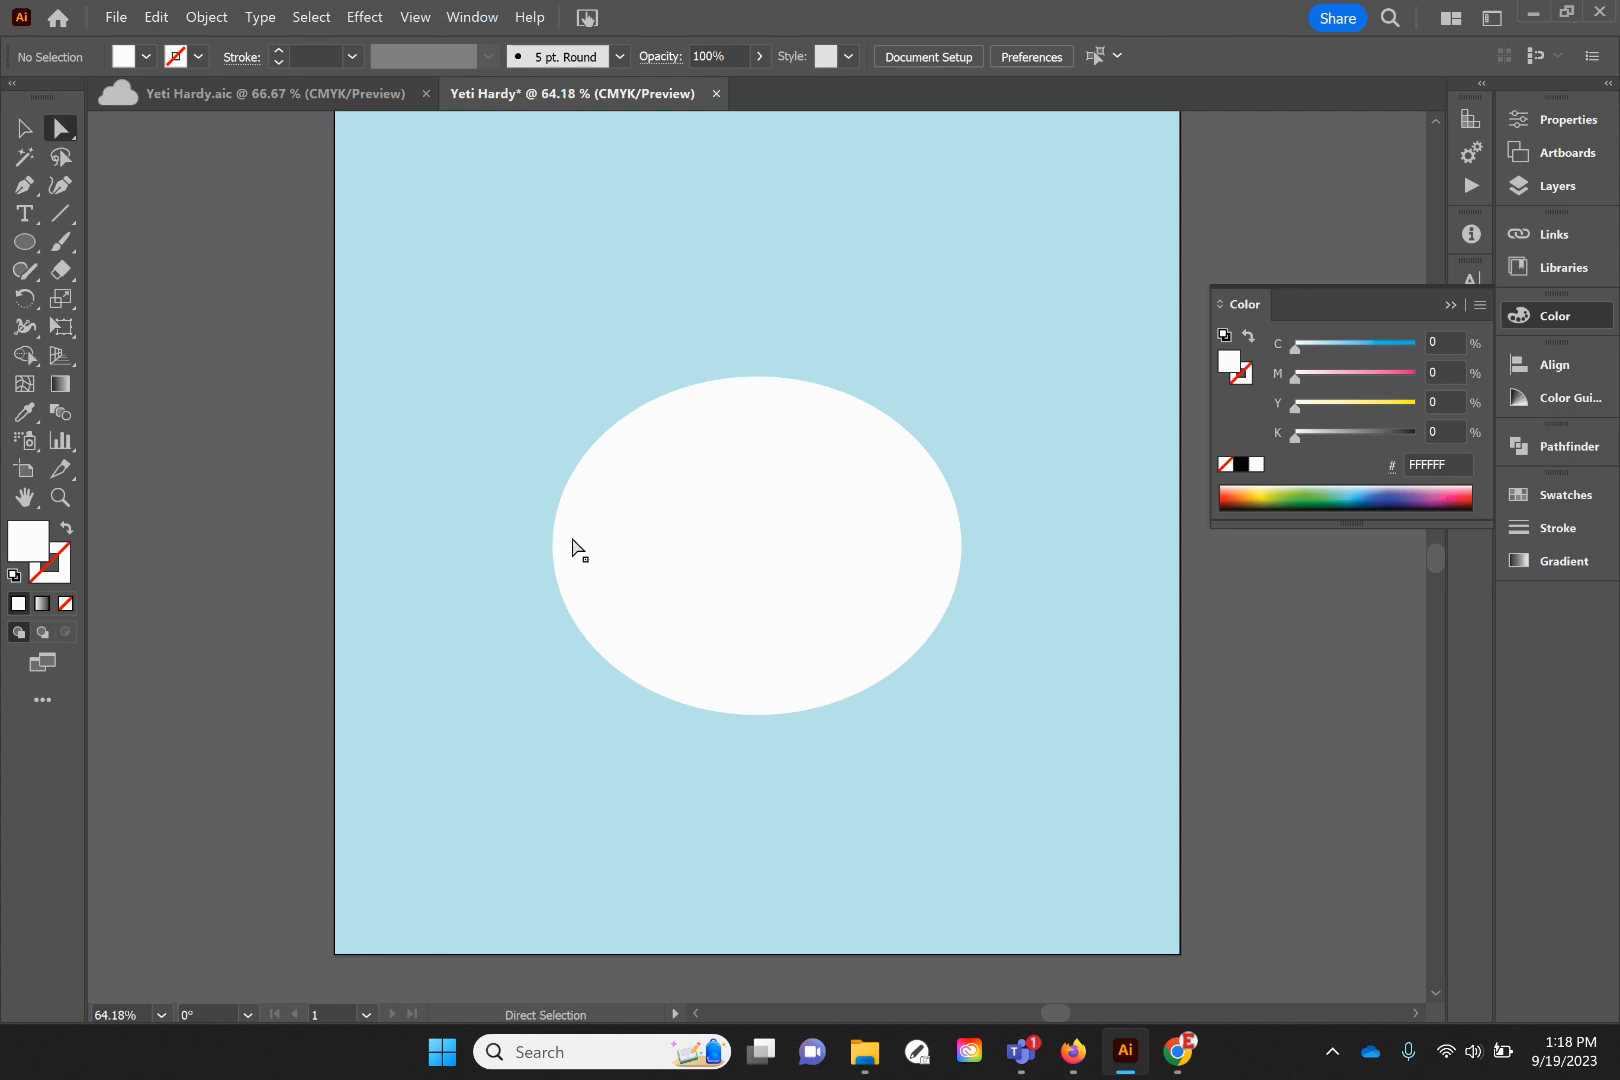
pyautogui.click(762, 381)
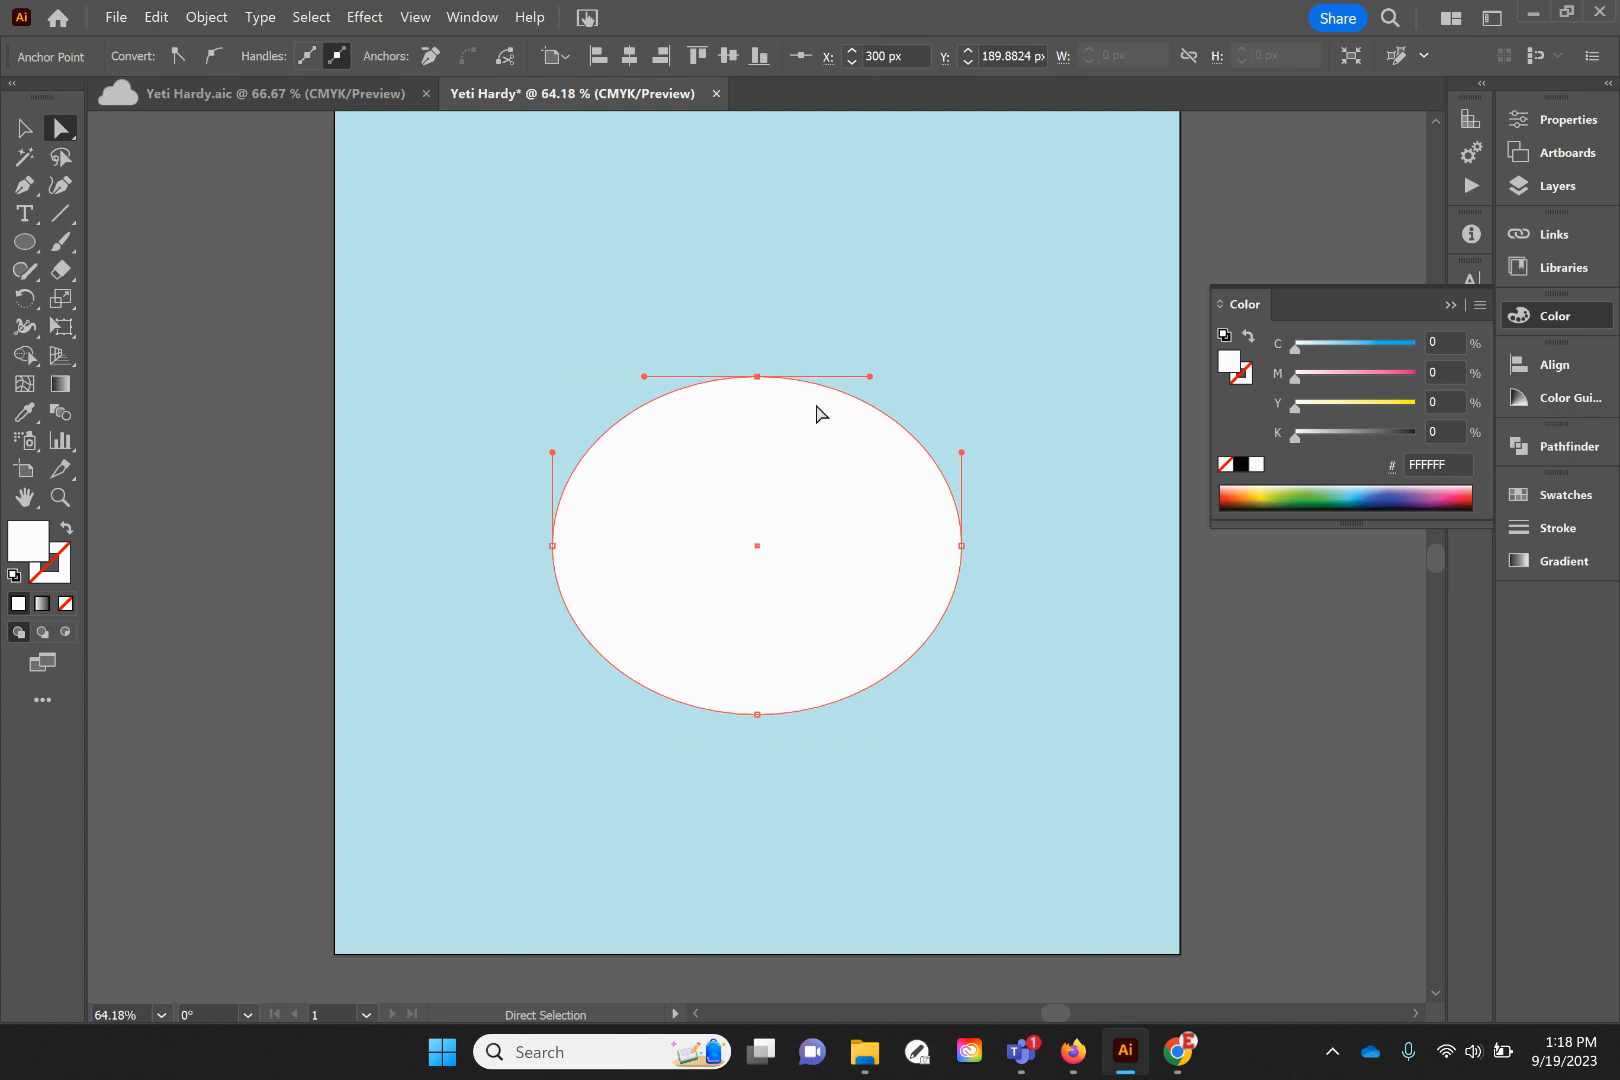
pyautogui.click(755, 377)
pyautogui.click(757, 377)
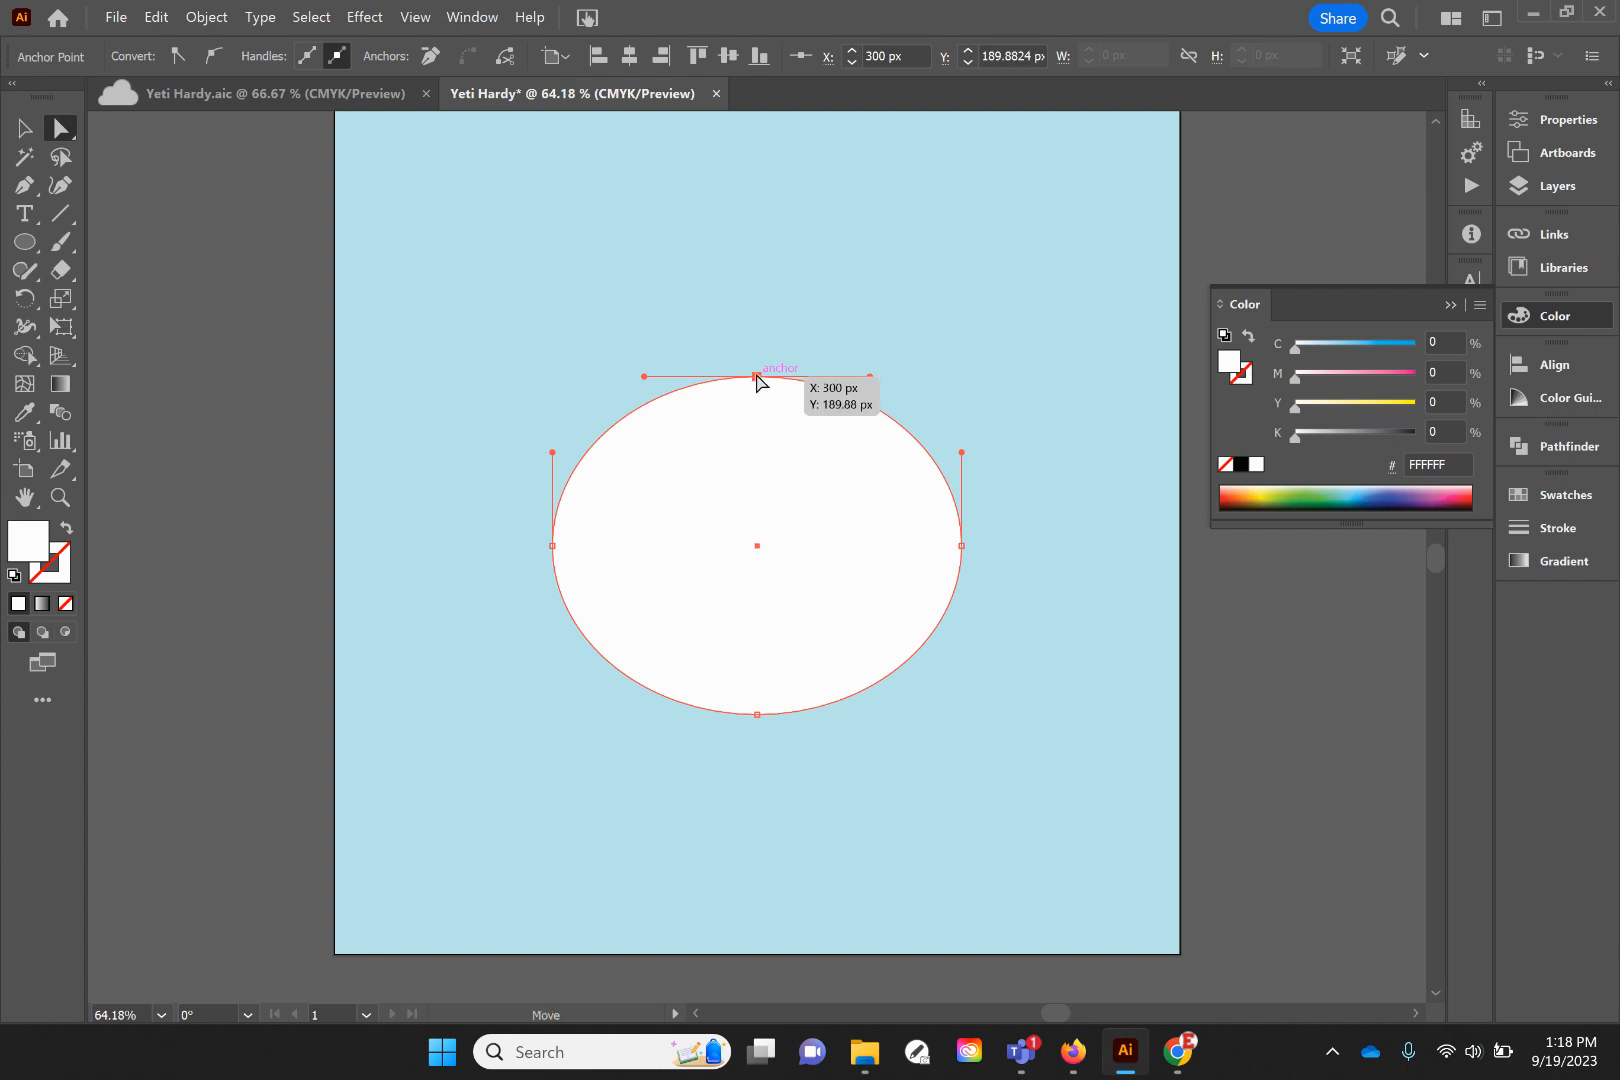
pyautogui.moveTo(757, 377); pyautogui.dragTo(757, 265)
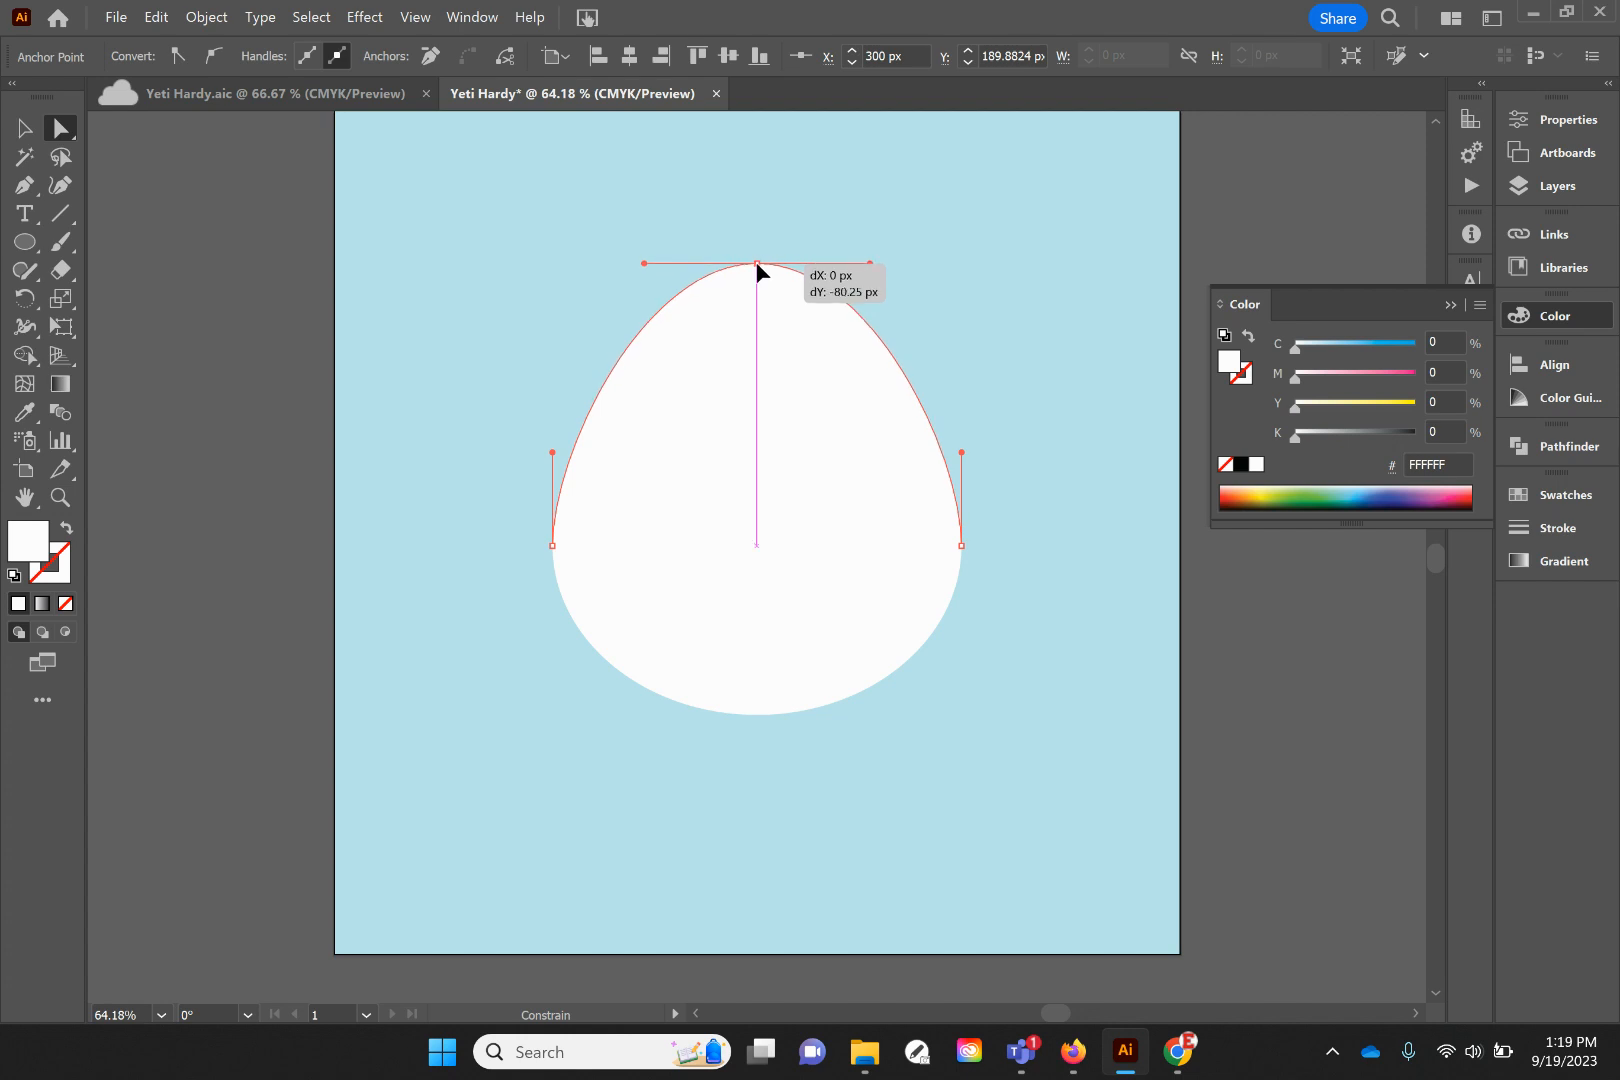
pyautogui.moveTo(756, 261); pyautogui.dragTo(757, 263)
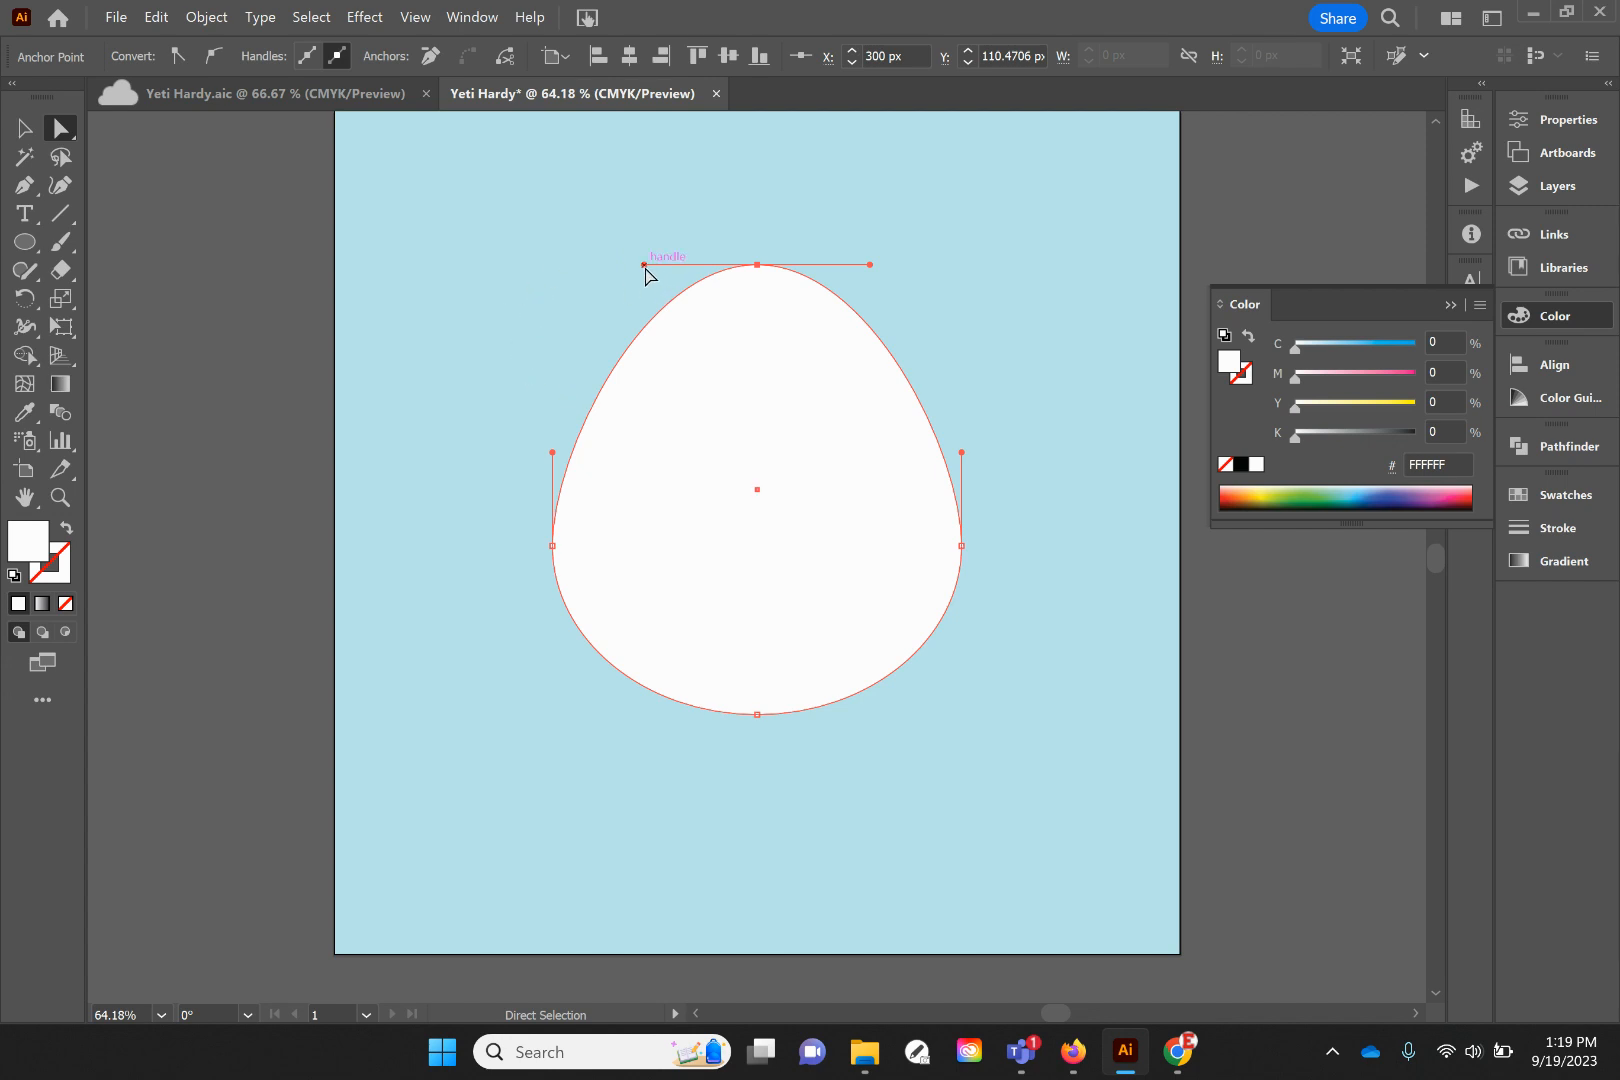
pyautogui.moveTo(644, 265); pyautogui.dragTo(602, 262)
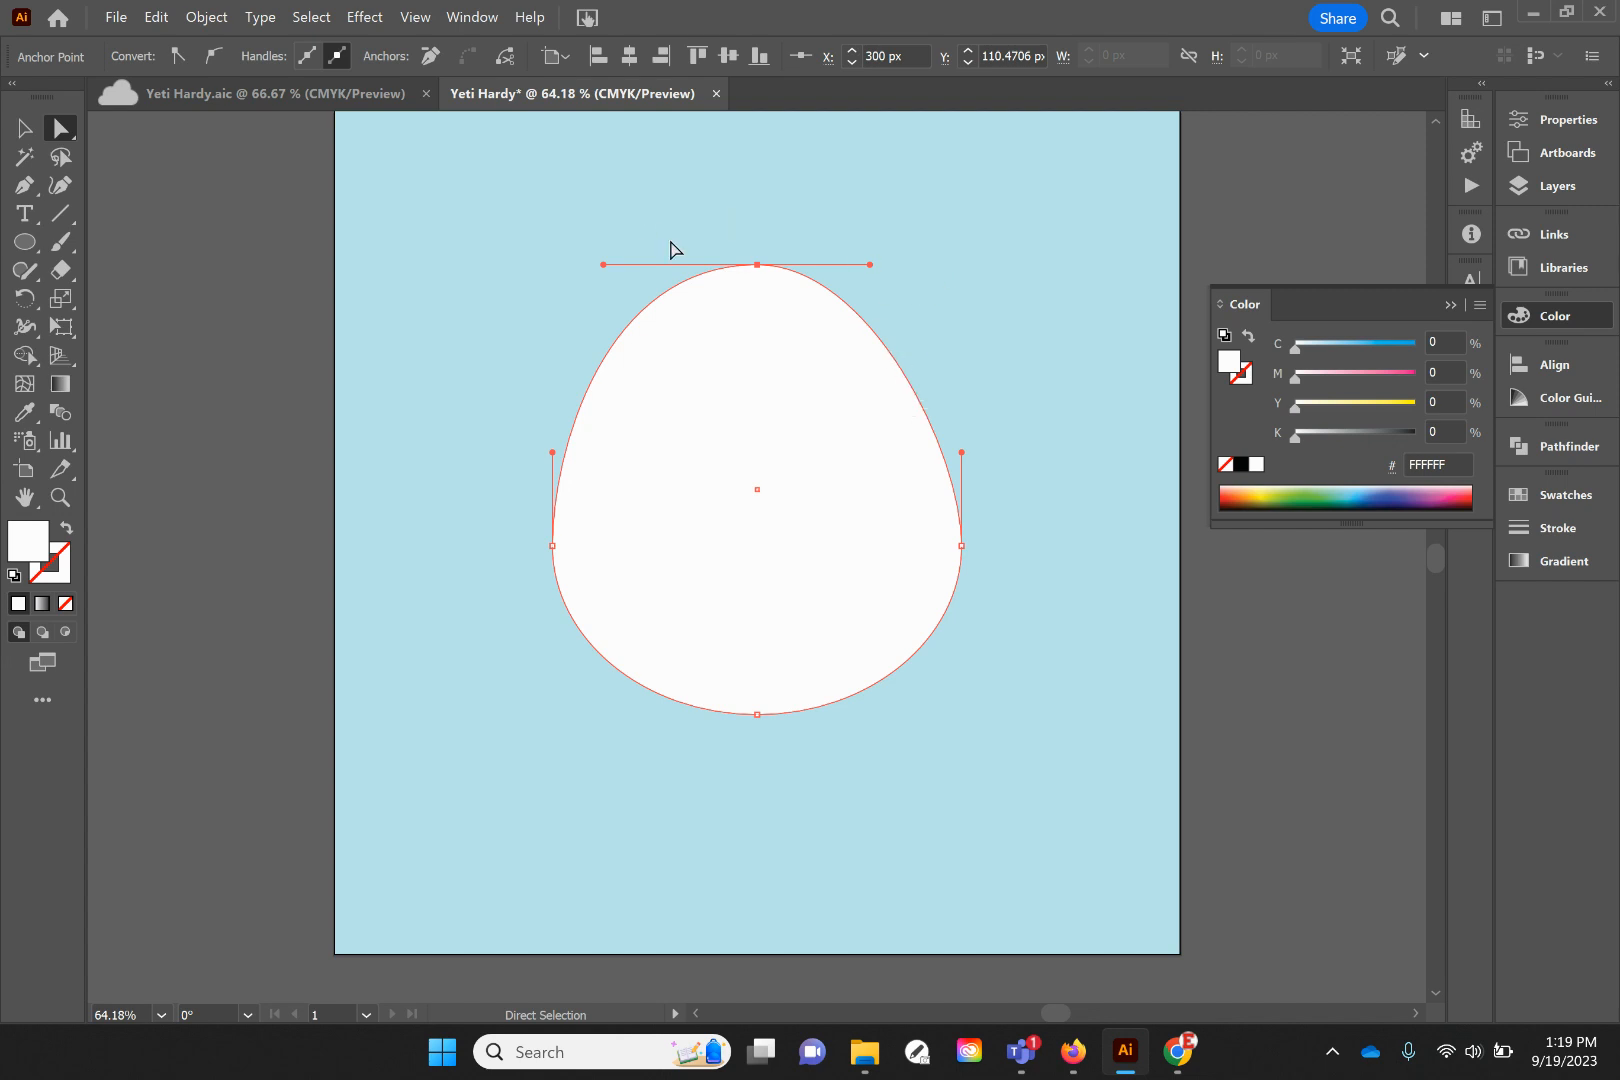
# Draw a tall rectangle covering the right half of the egg shape and fill it with dark blue 2C308D
pyautogui.moveTo(35, 247); pyautogui.dragTo(145, 242)
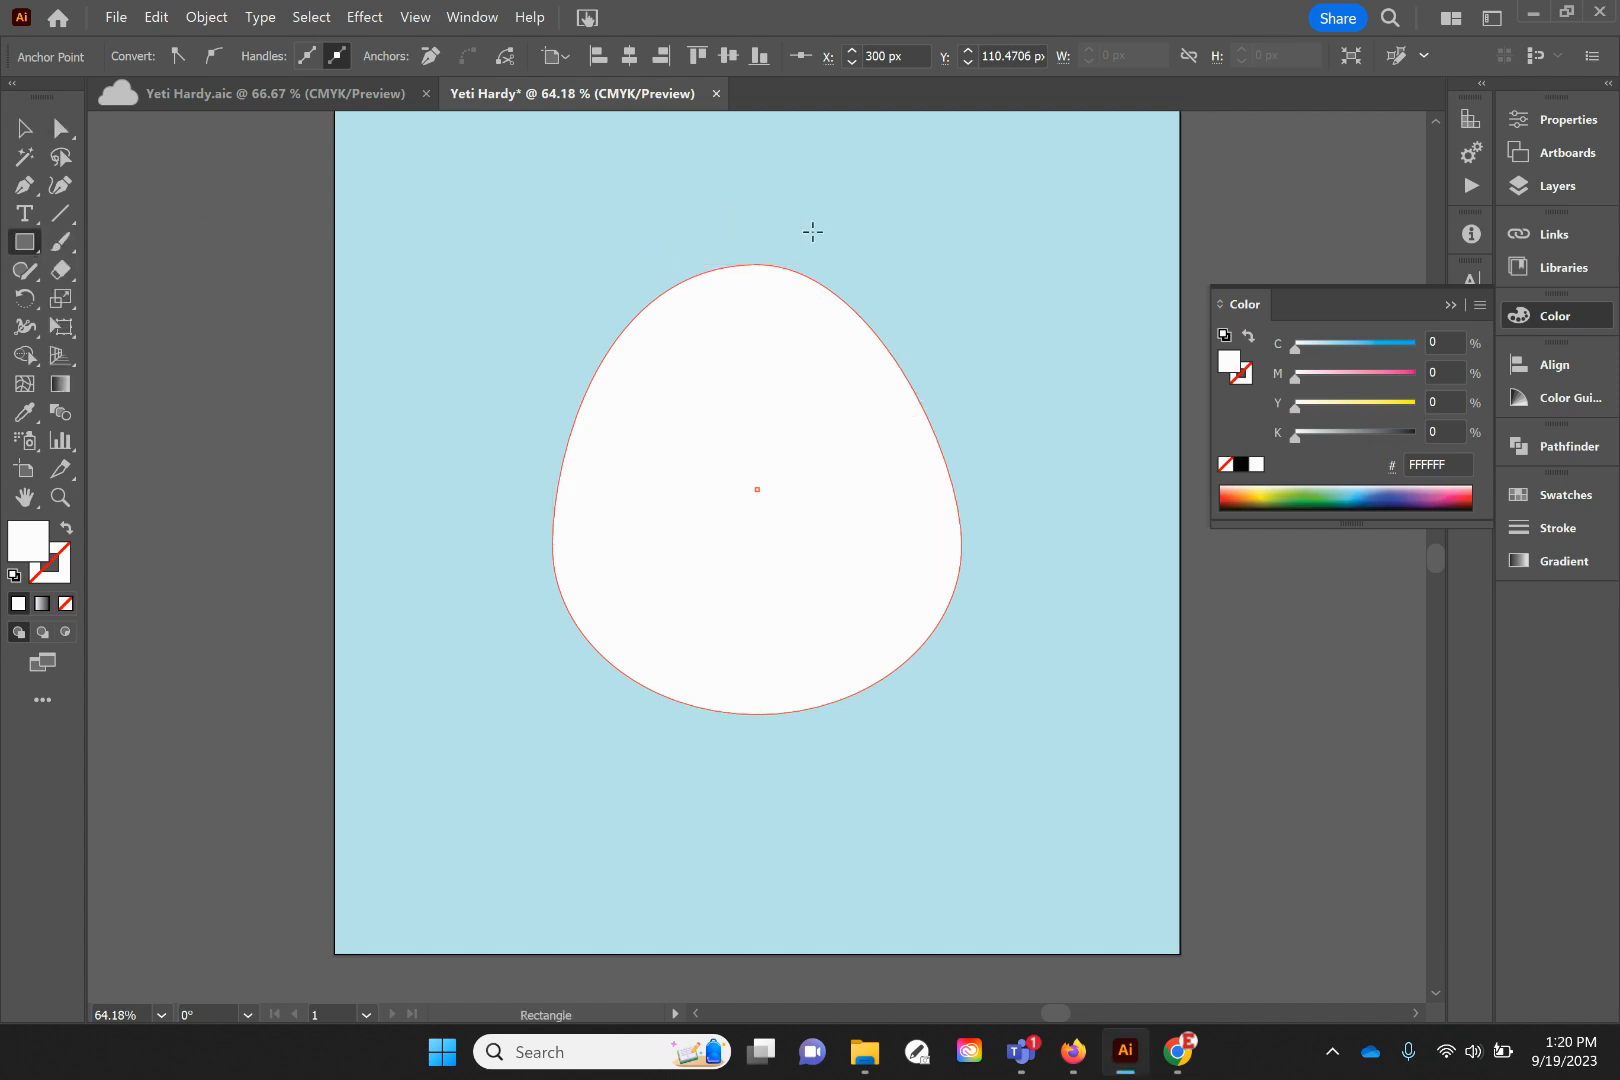
pyautogui.moveTo(763, 148); pyautogui.dragTo(1118, 894)
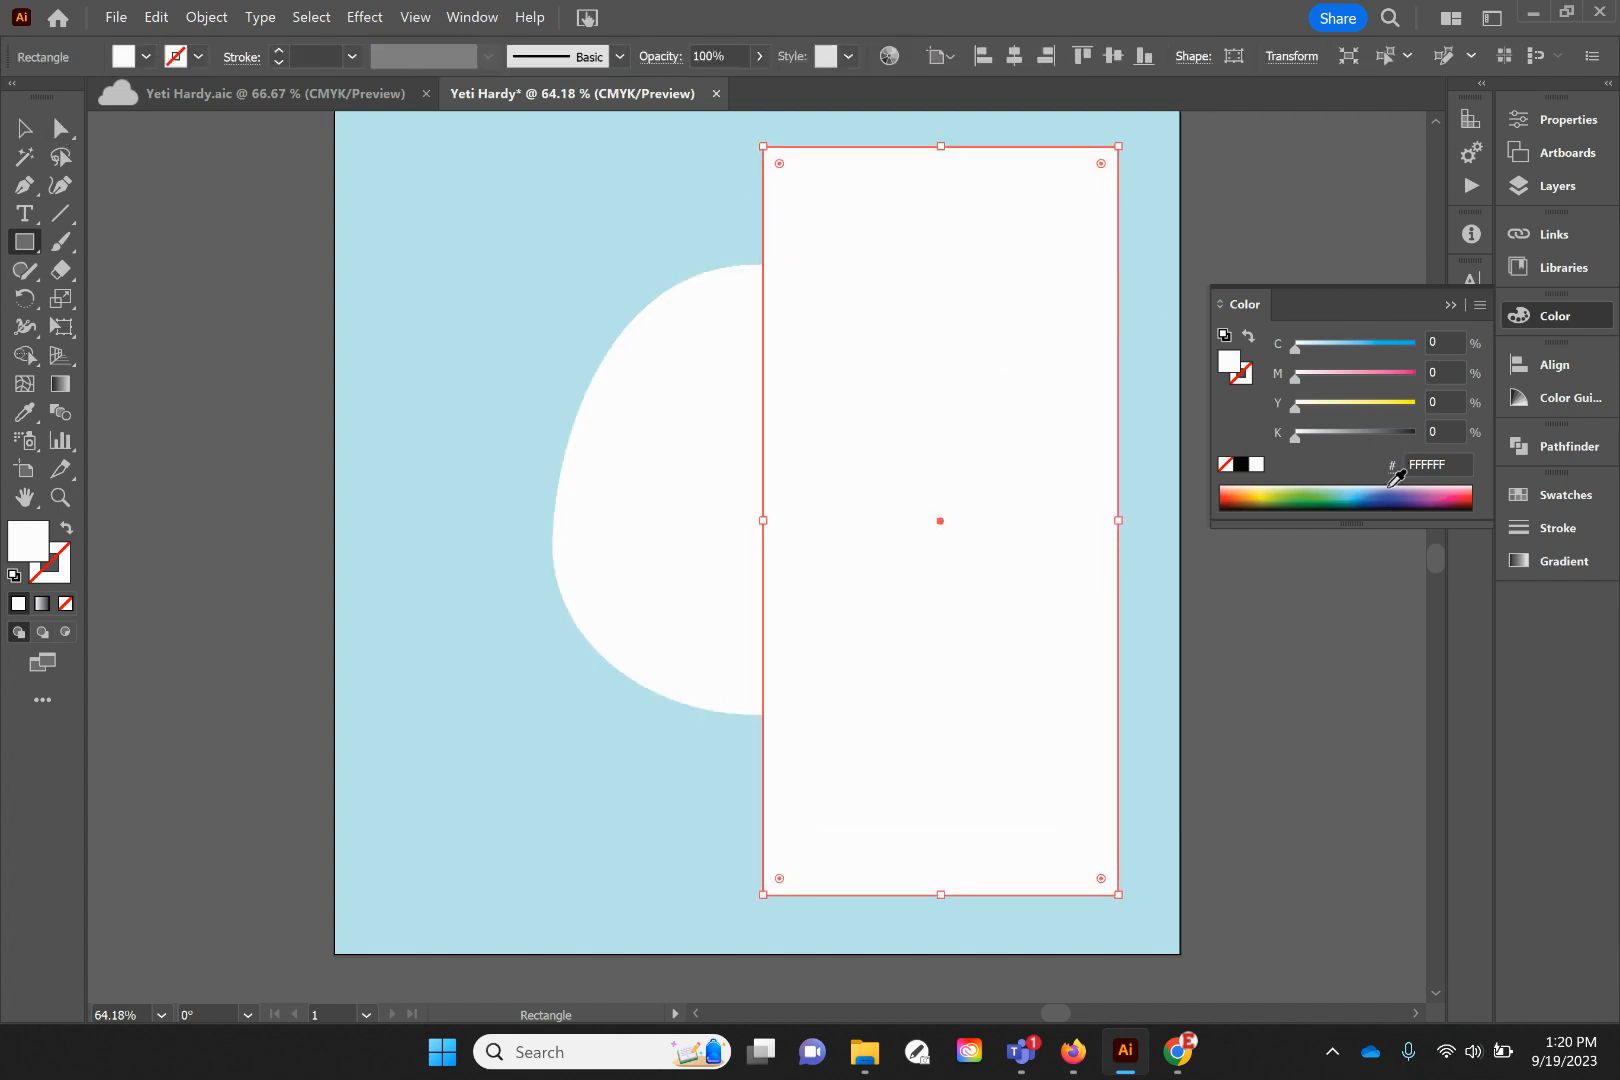
pyautogui.click(1399, 500)
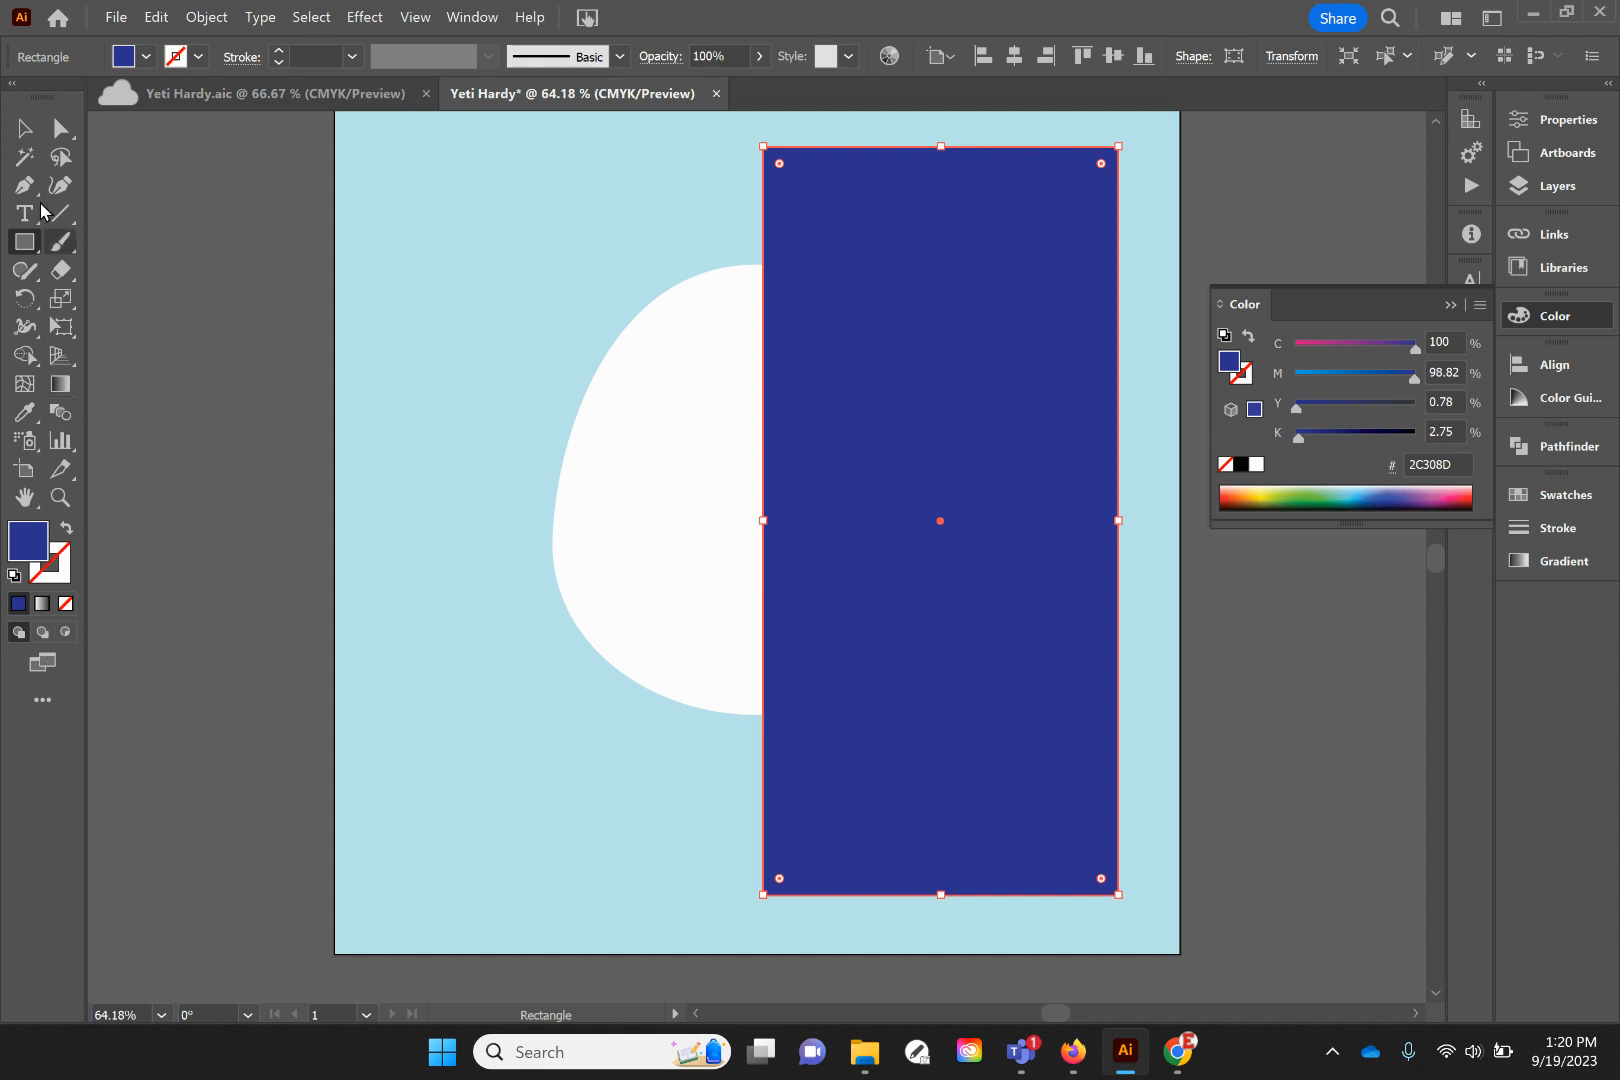
# Move the blue rectangle so it centers vertically on the egg and its left edge meets the egg's vertical centerline
pyautogui.click(25, 128)
pyautogui.click(352, 198)
pyautogui.moveTo(968, 404)
pyautogui.mouseDown()
pyautogui.moveTo(984, 416)
pyautogui.moveTo(971, 378)
pyautogui.mouseUp()
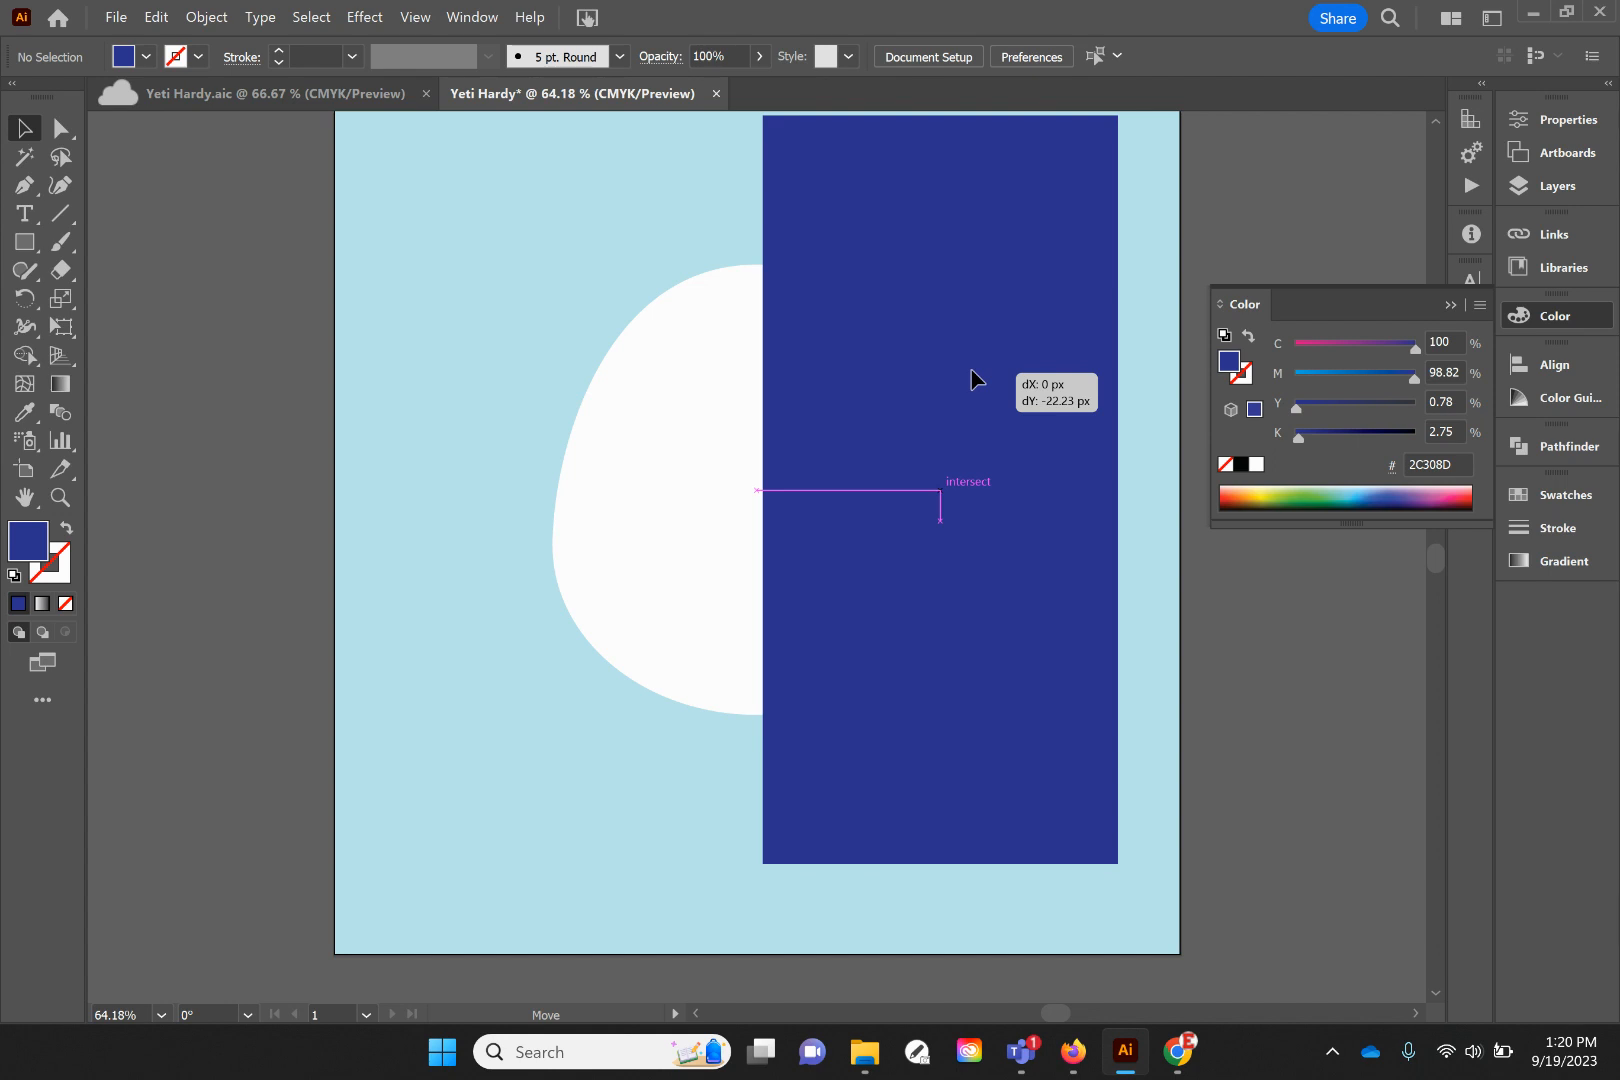
pyautogui.moveTo(971, 372); pyautogui.dragTo(972, 374)
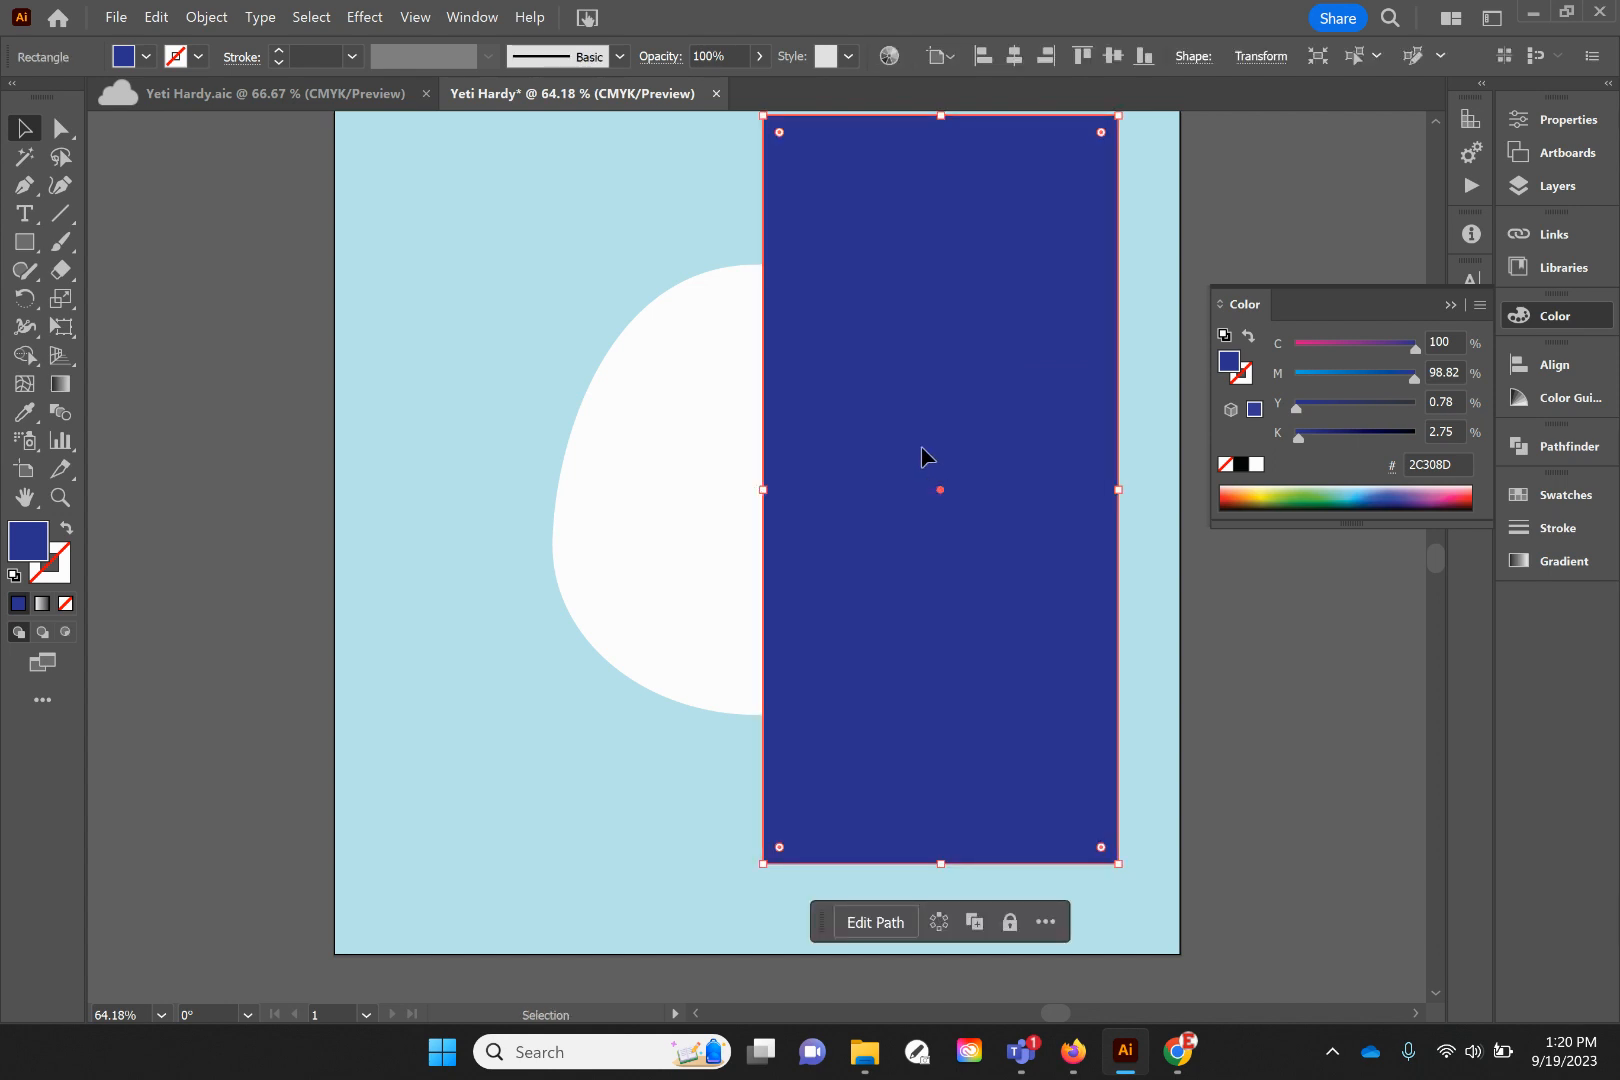
pyautogui.moveTo(924, 449); pyautogui.dragTo(913, 446)
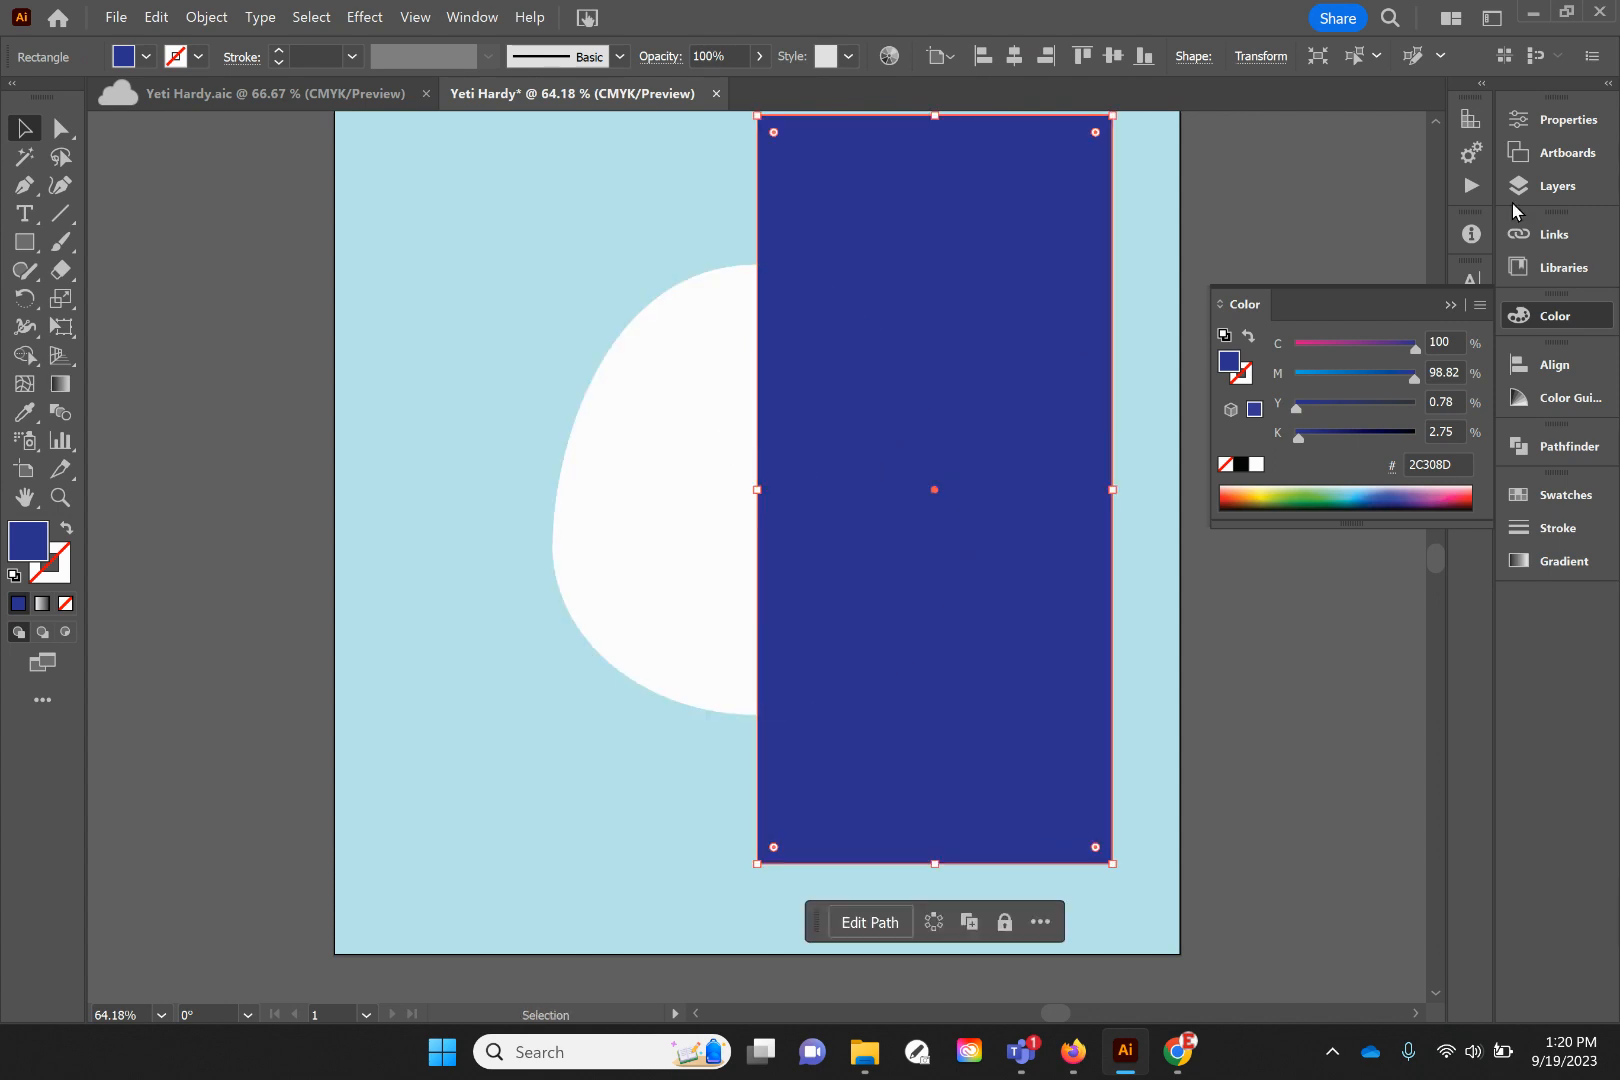
# Subtract the blue rectangle from the egg shape with Minus Front, leaving the left half
pyautogui.click(1599, 458)
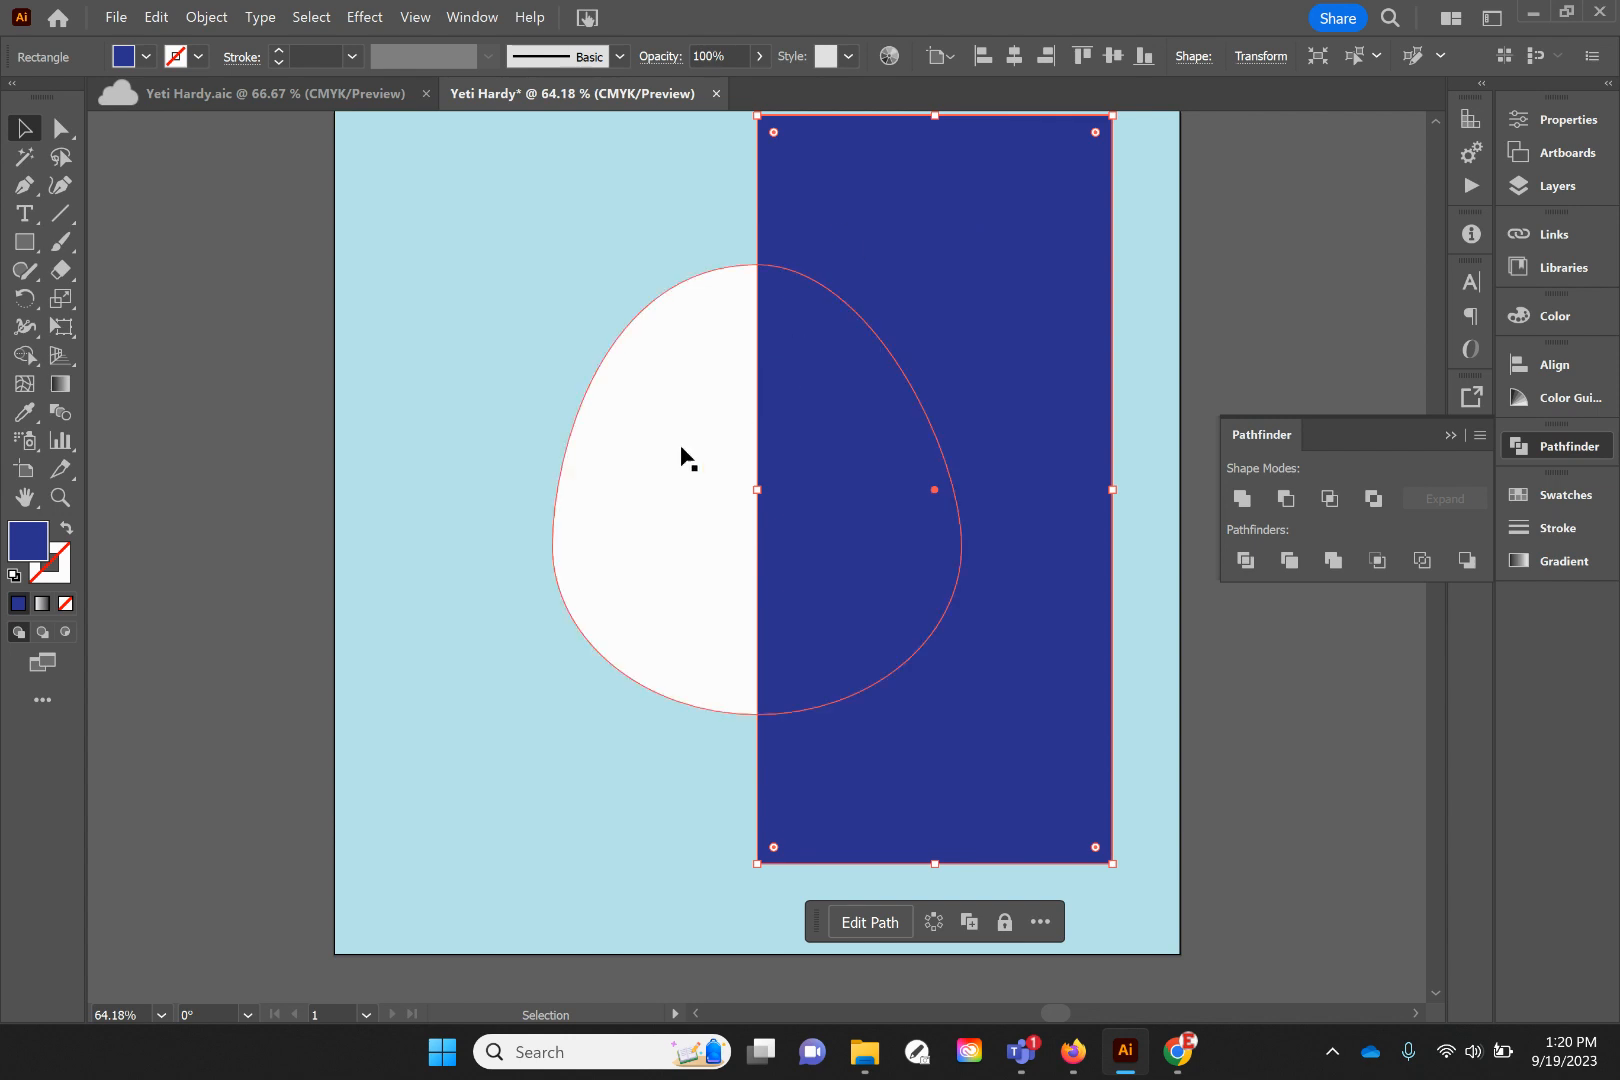
pyautogui.click(669, 470)
pyautogui.keyDown('shift'); pyautogui.click(910, 198); pyautogui.keyUp('shift')
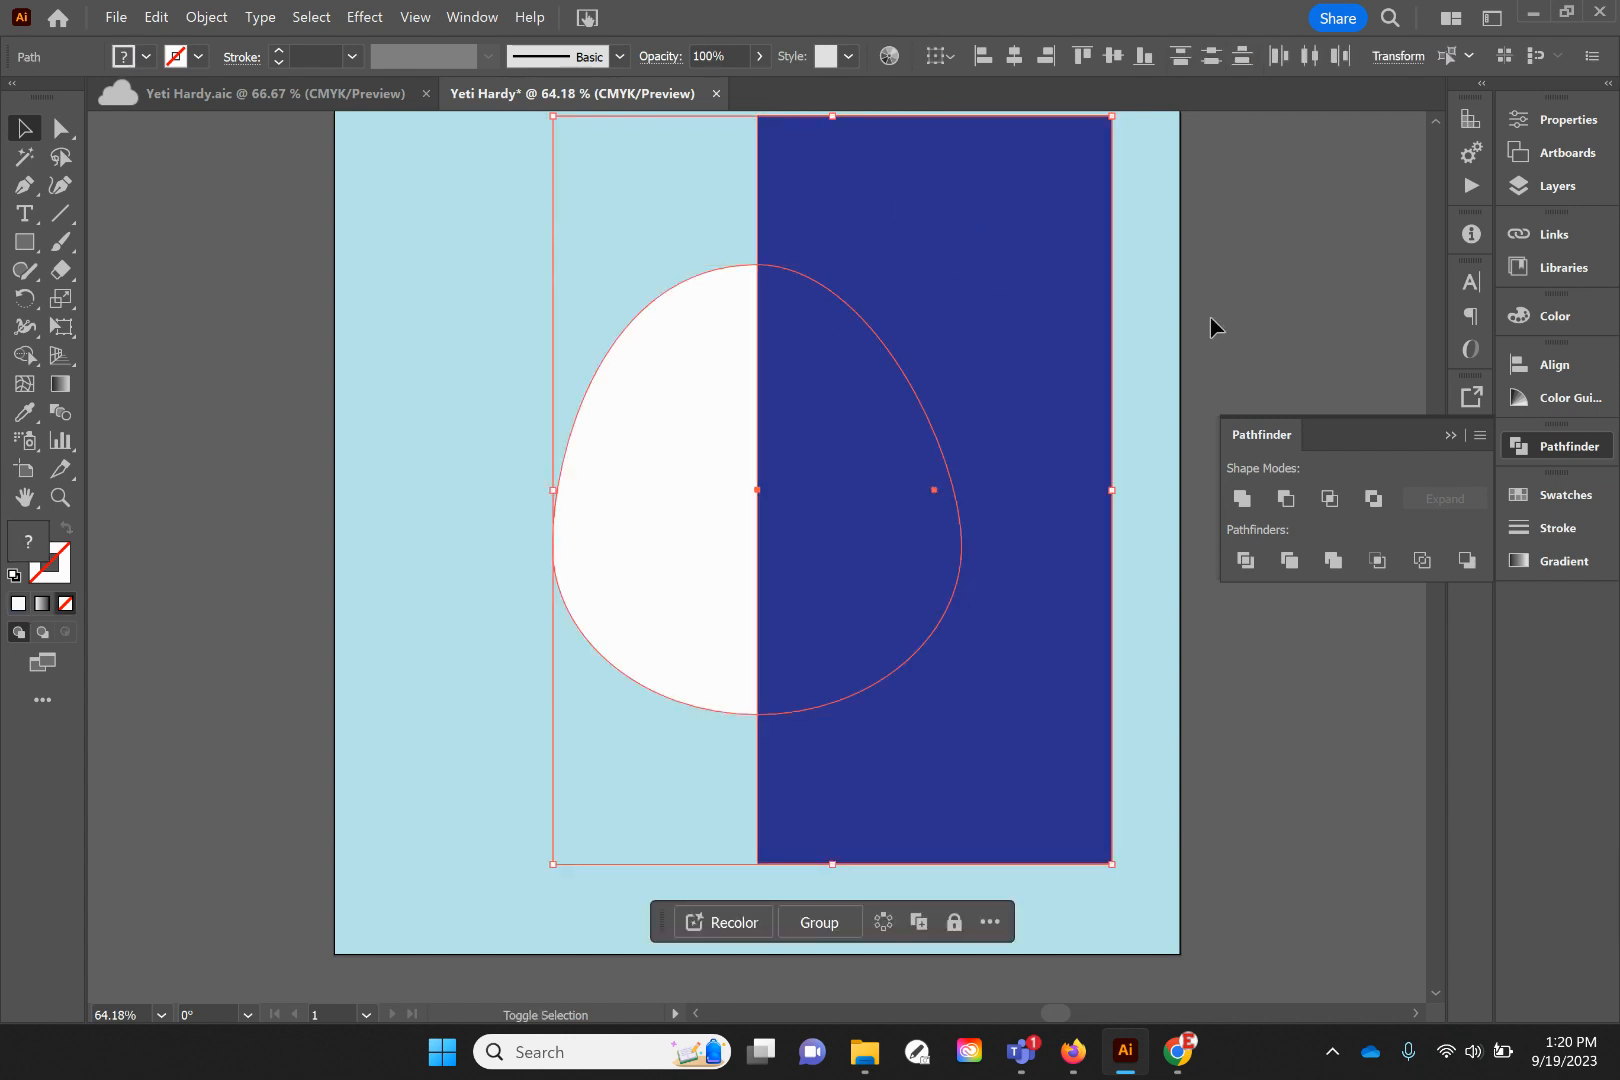
pyautogui.click(1286, 498)
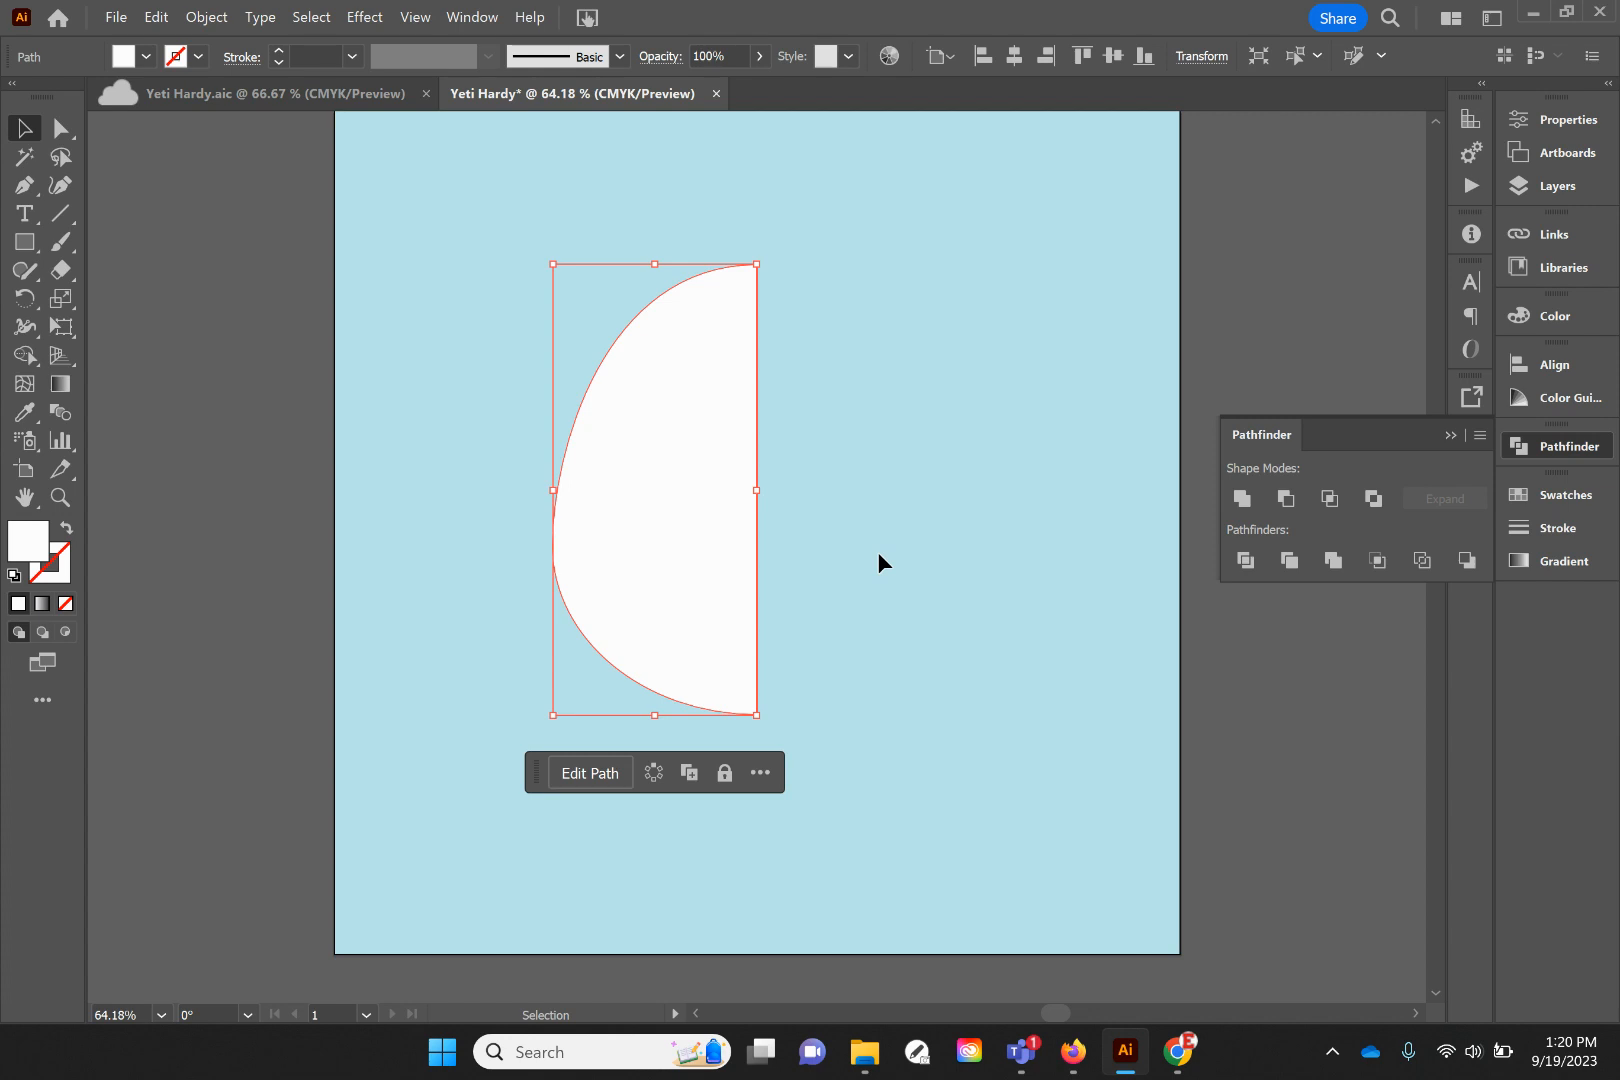
# Duplicate the half-egg shape and place the copy just to the right of the original
pyautogui.press('ctrl')
pyautogui.press('ctrl')
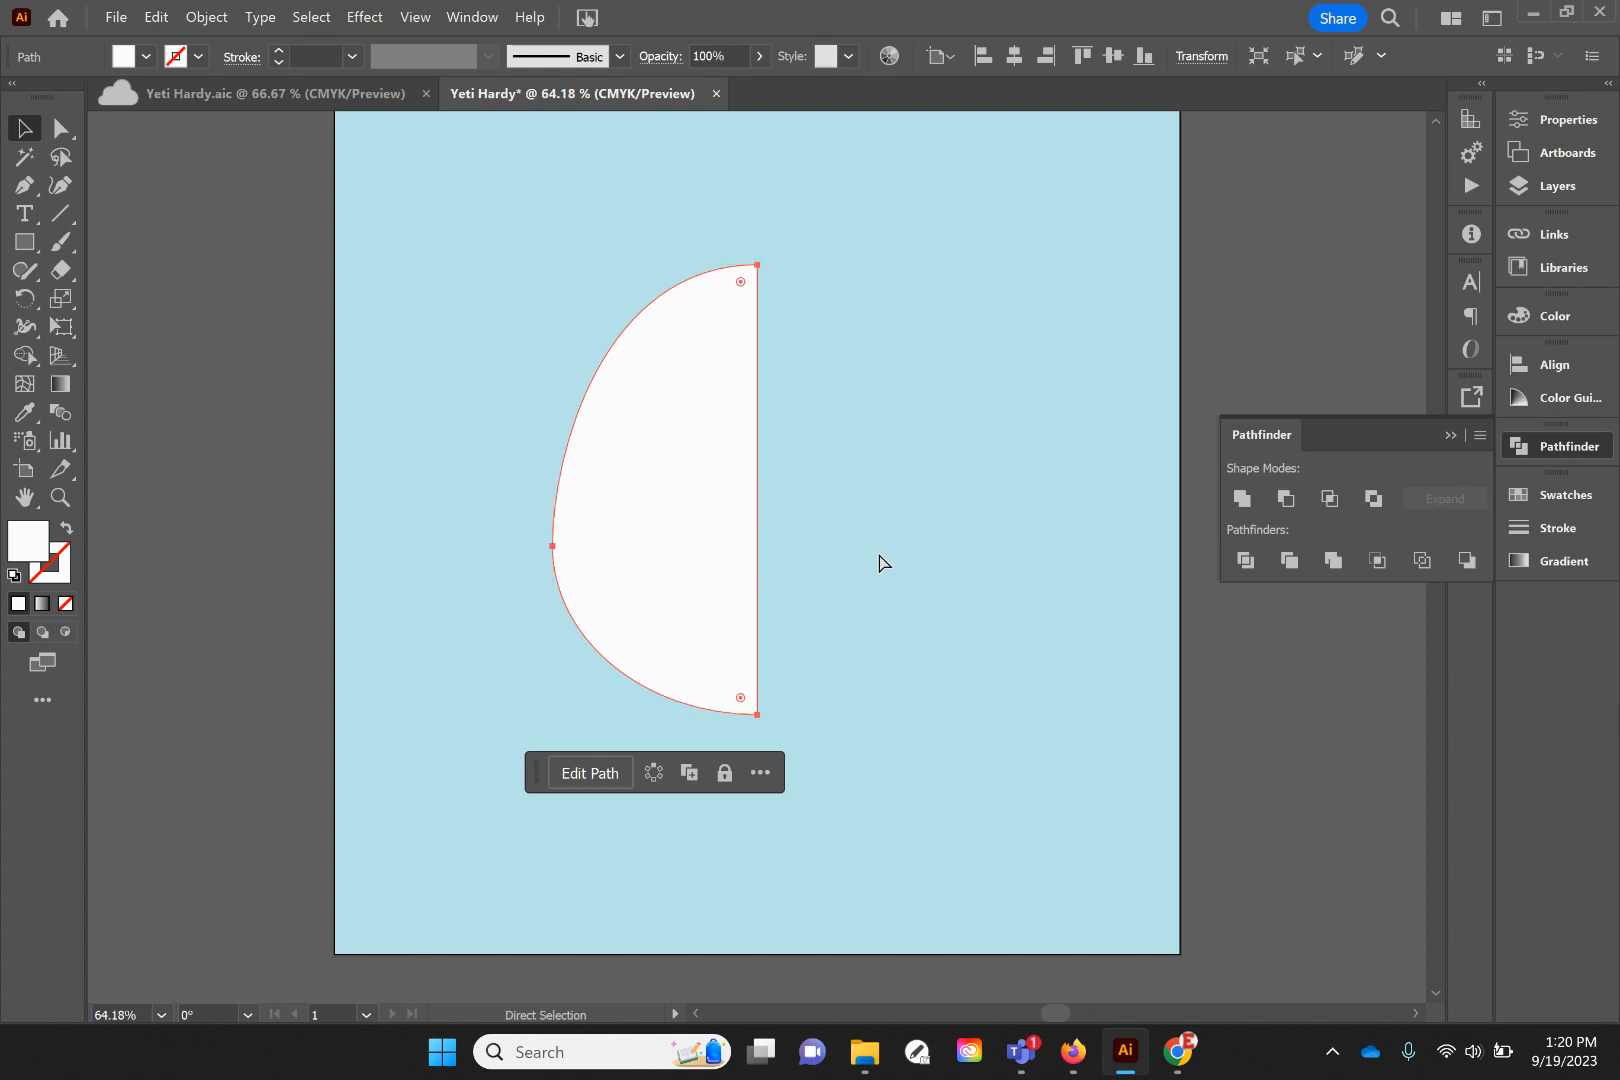
pyautogui.hotkey('ctrl', 'v')
pyautogui.moveTo(838, 657); pyautogui.dragTo(950, 616)
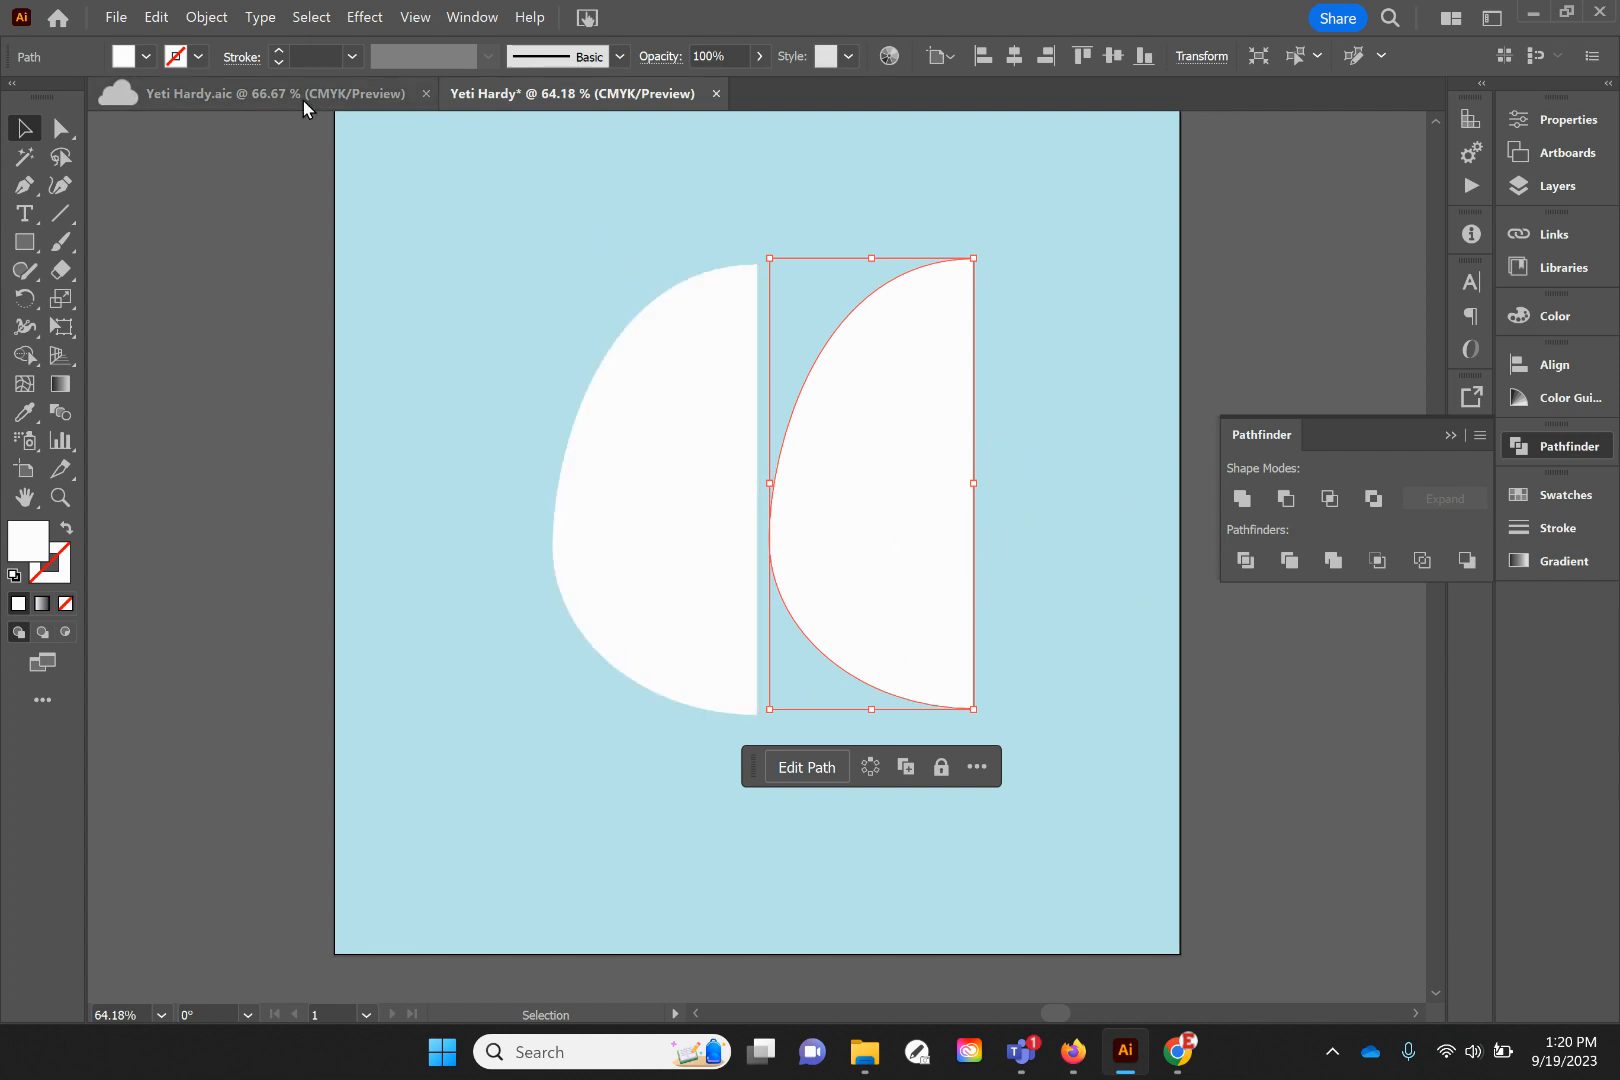
# Reflect the copied half across the vertical axis and move it flush against the original half's straight edge
pyautogui.click(221, 24)
pyautogui.moveTo(226, 66)
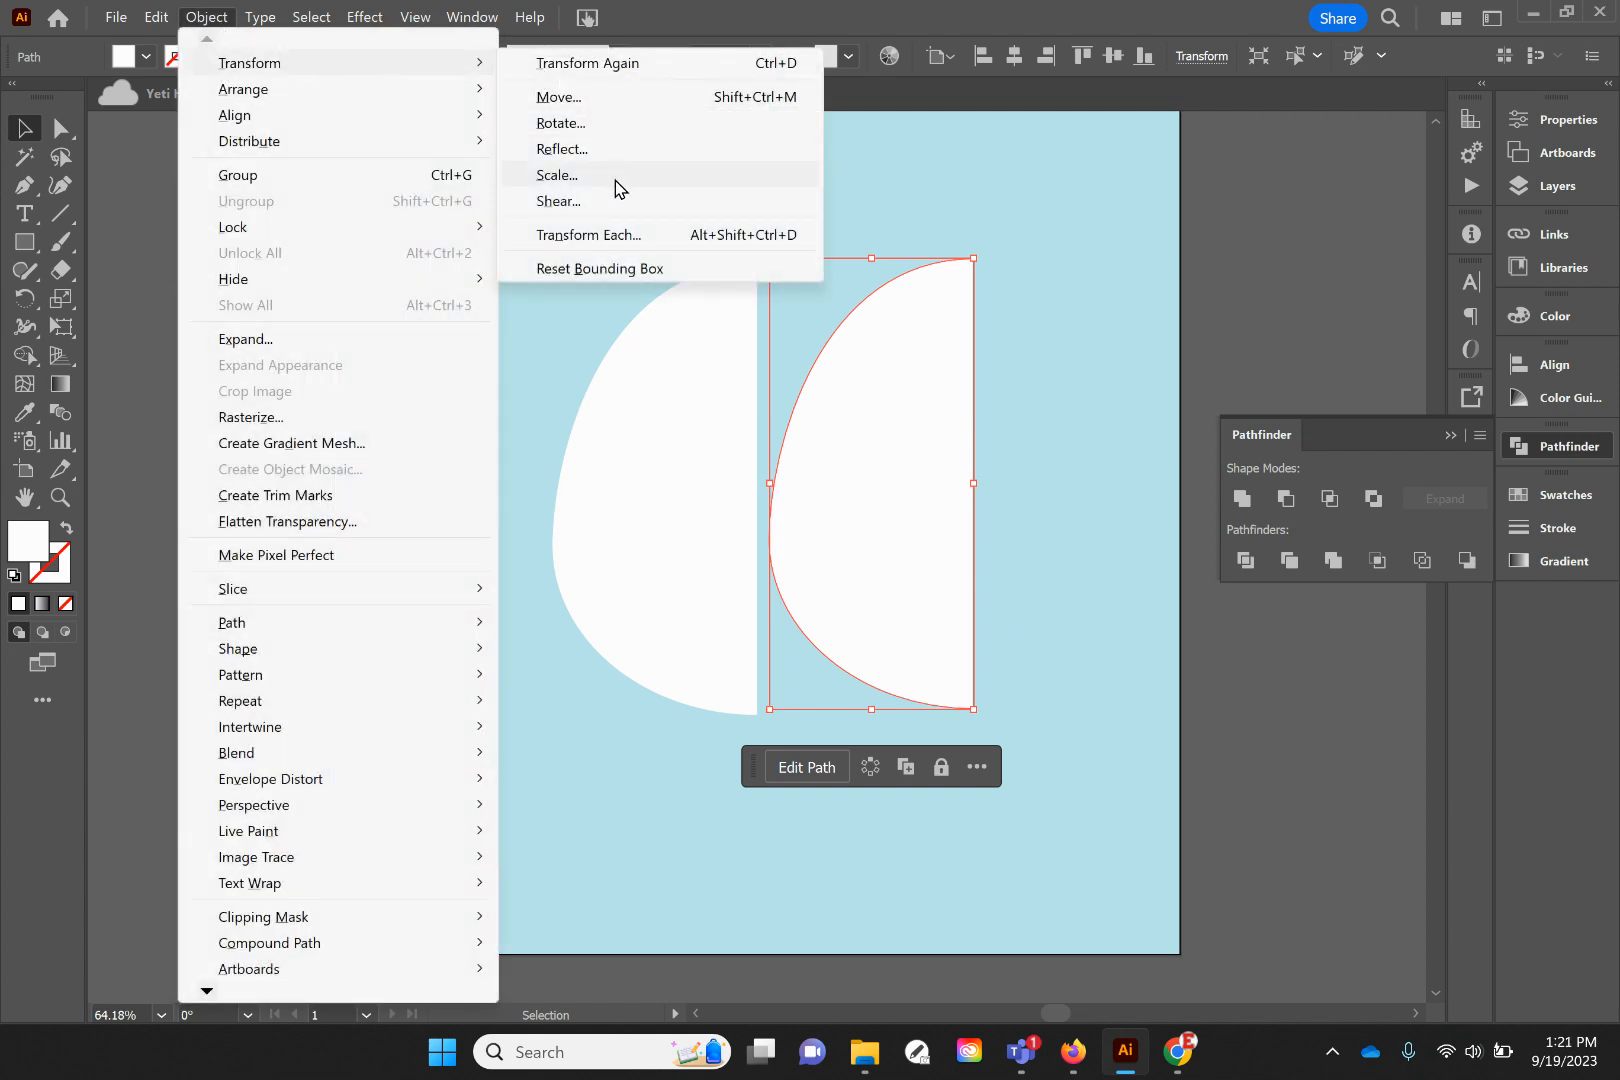
pyautogui.click(624, 148)
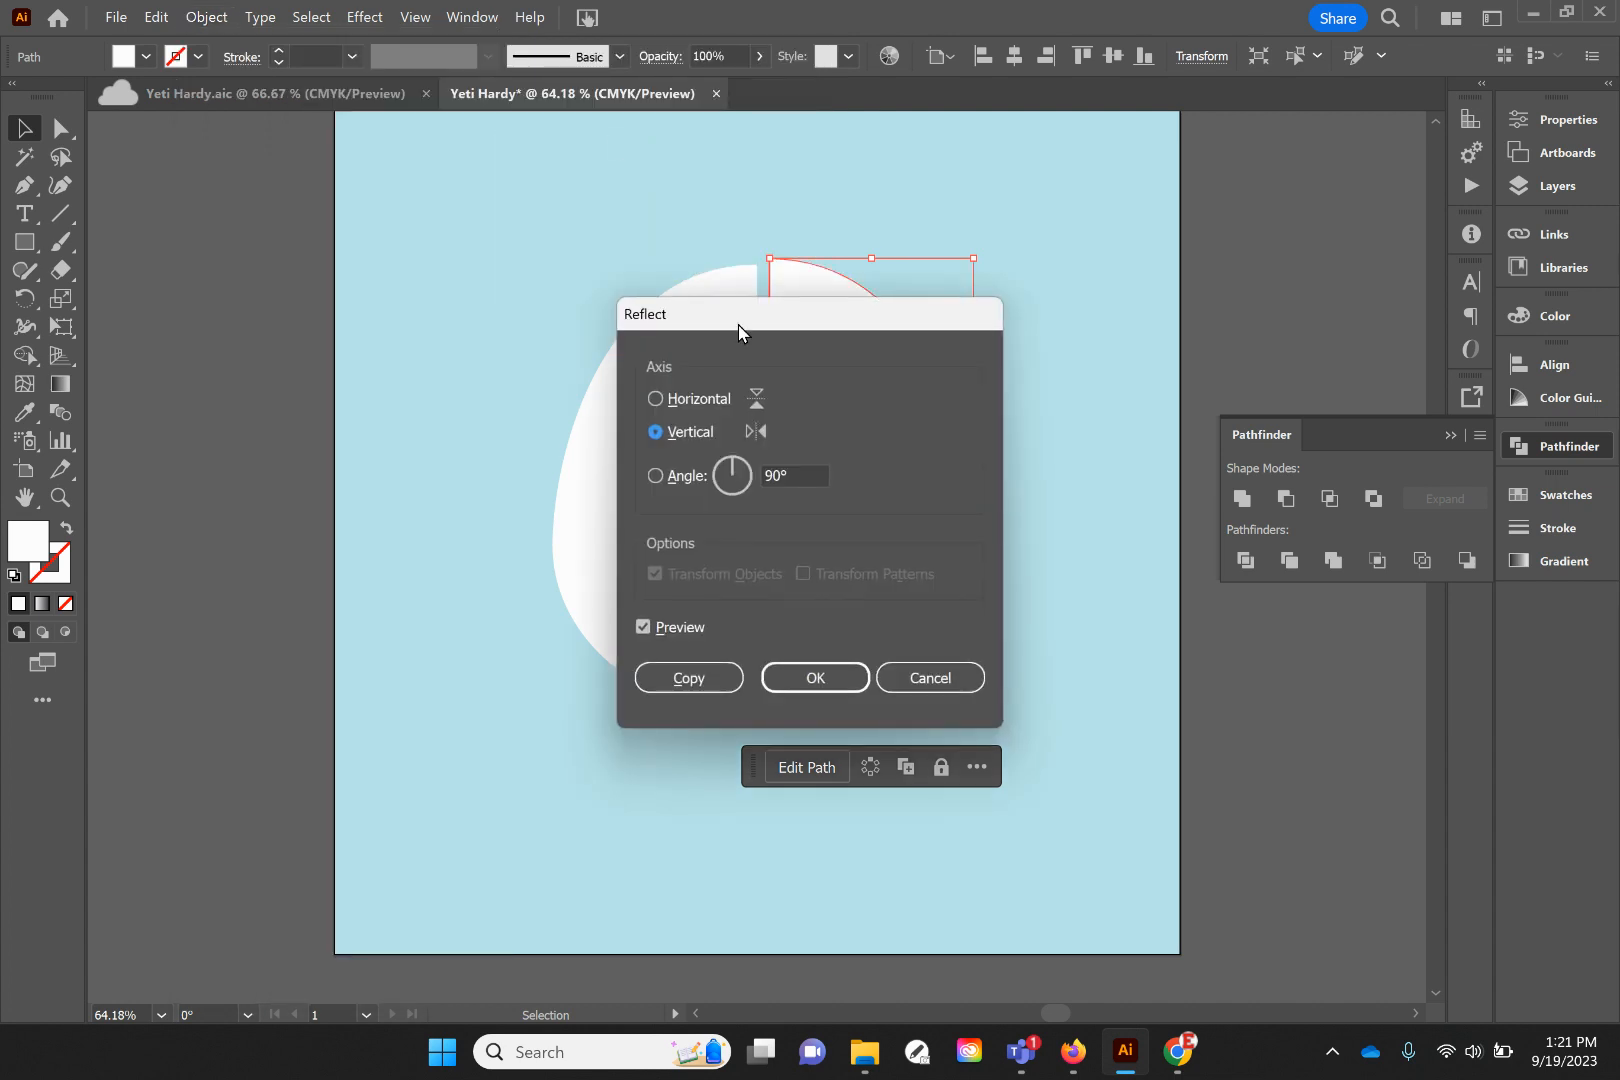
pyautogui.click(815, 677)
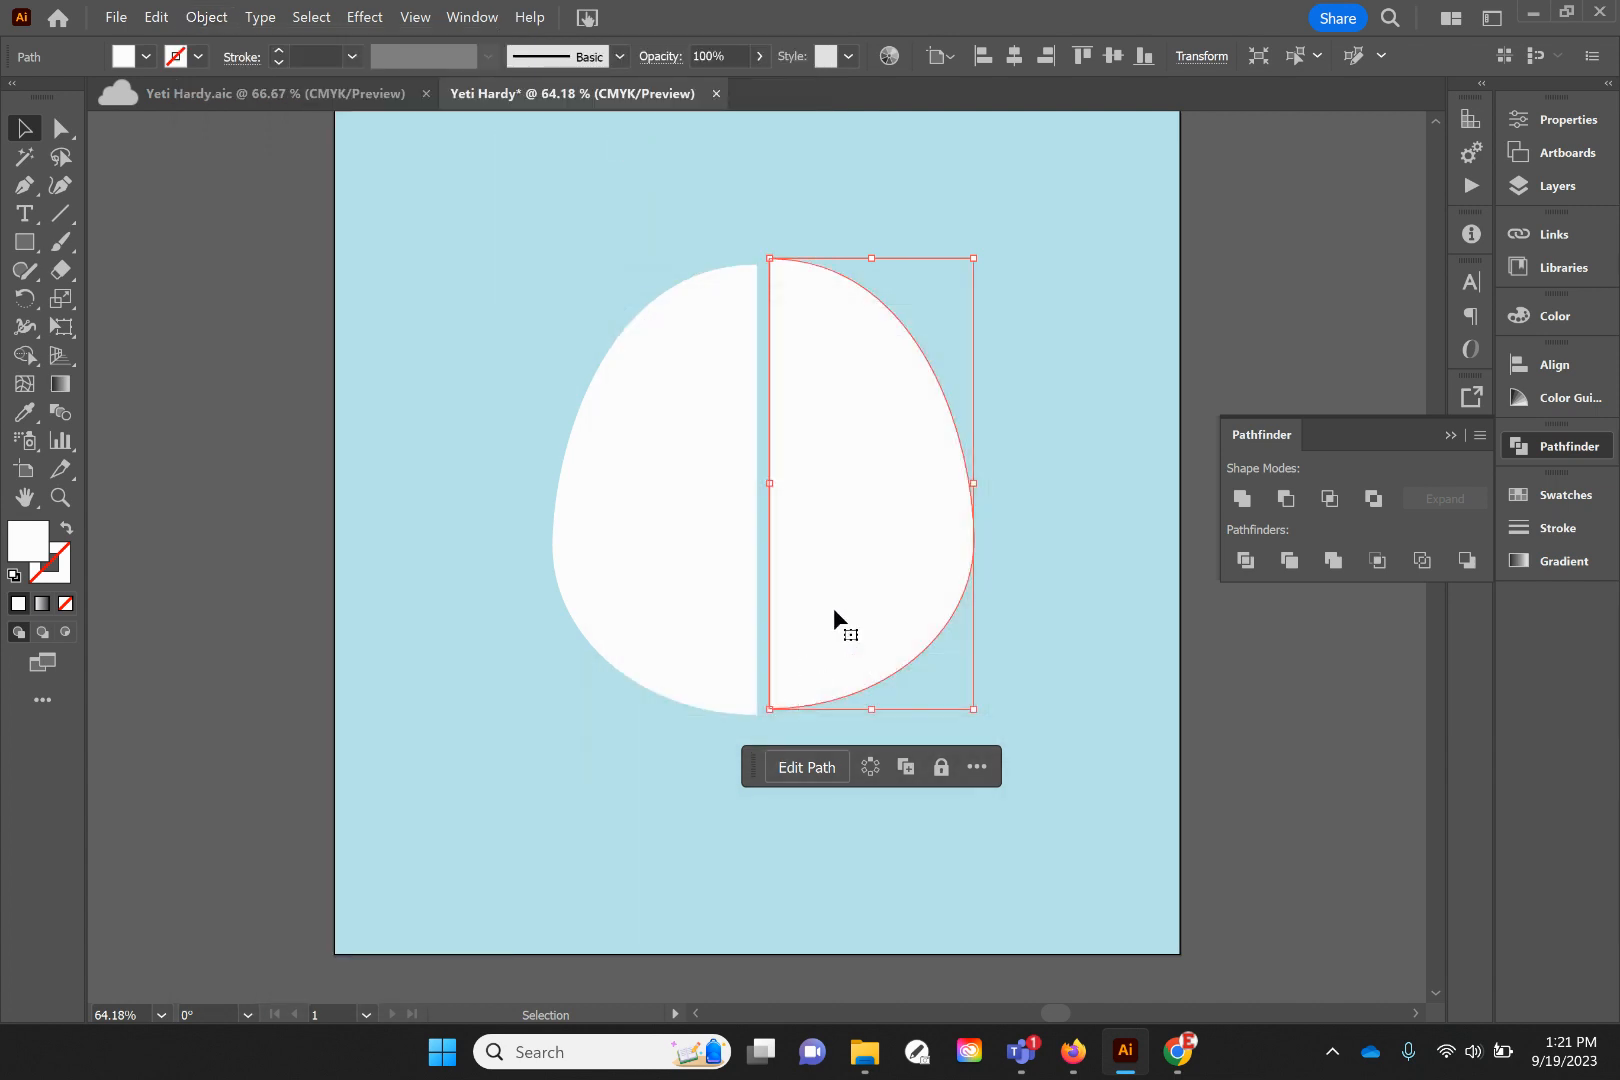
pyautogui.moveTo(833, 622); pyautogui.dragTo(828, 633)
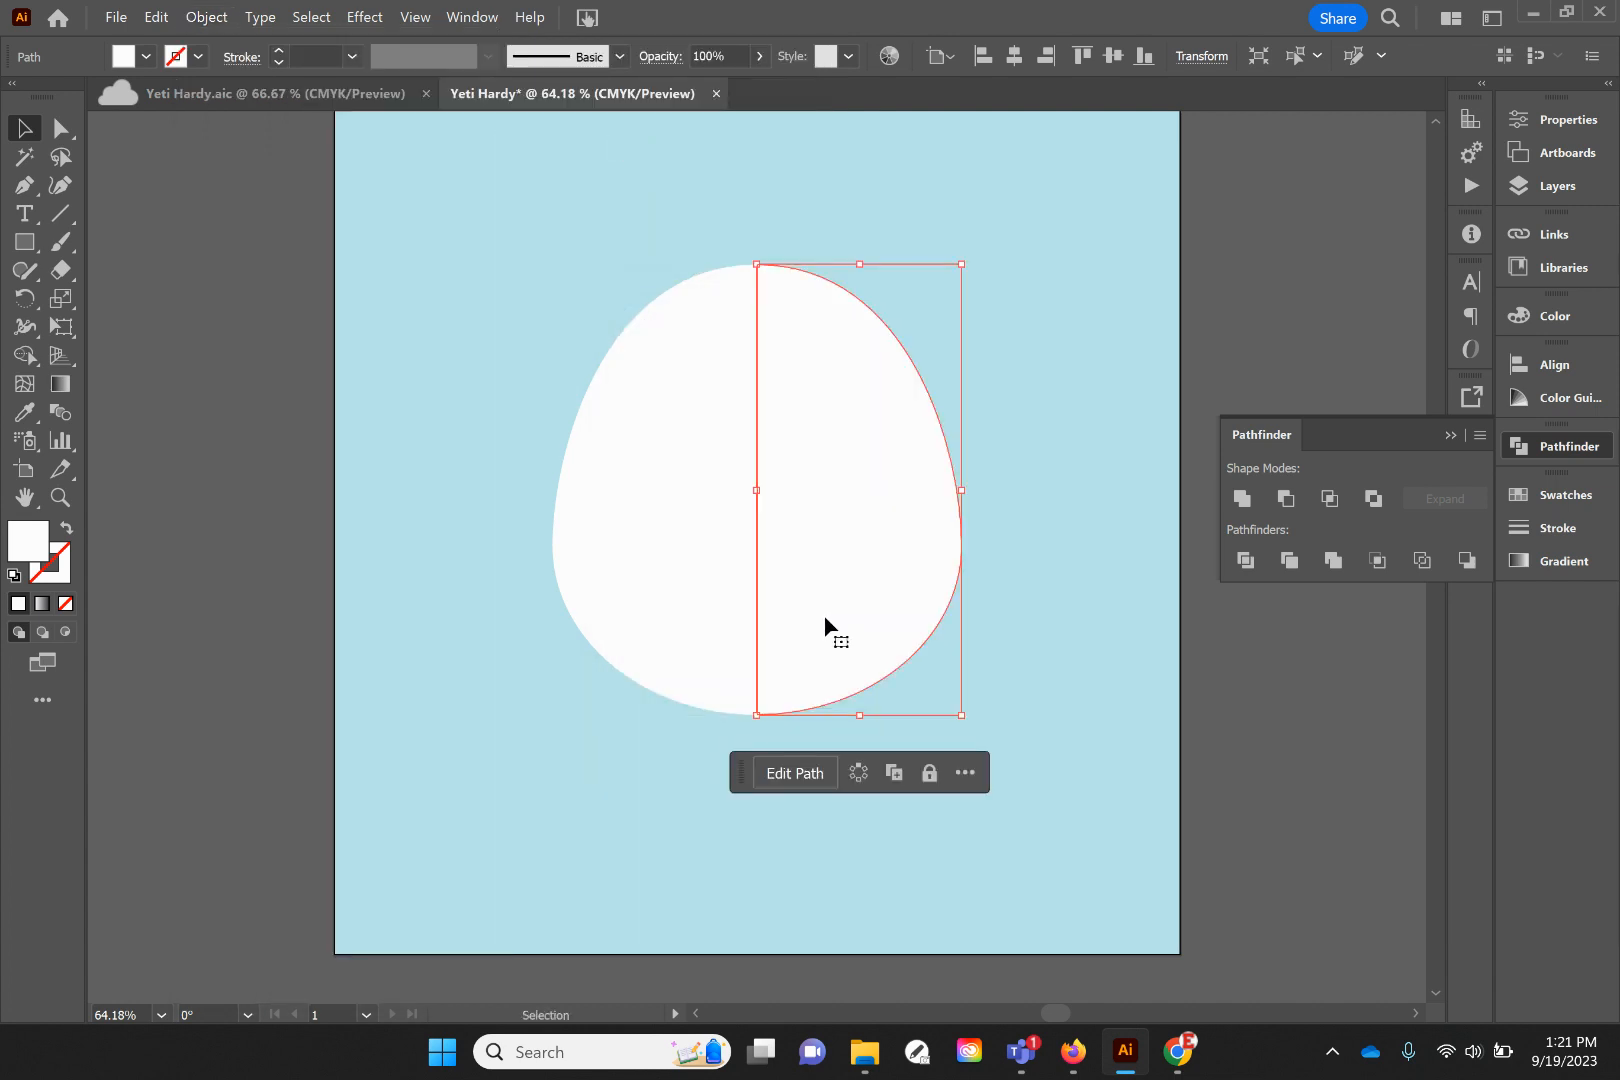
# Select both egg halves and unite them into a single shape
pyautogui.click(1078, 700)
pyautogui.moveTo(1043, 791); pyautogui.dragTo(455, 213)
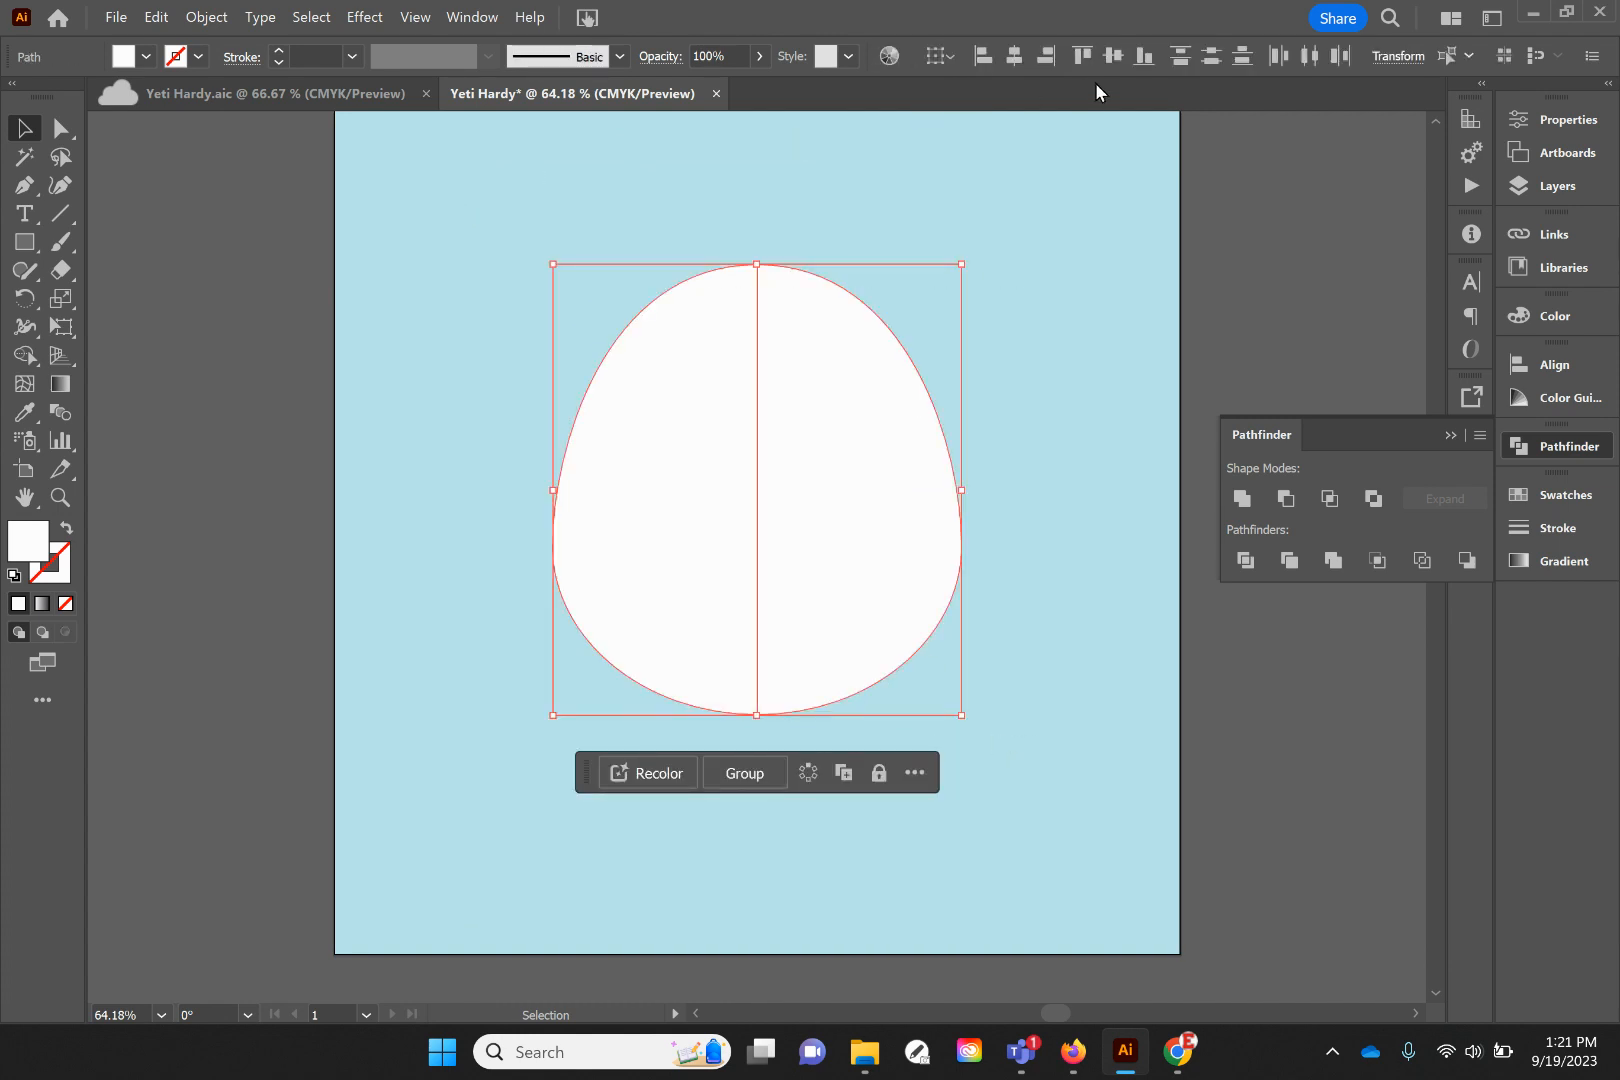
pyautogui.click(1249, 505)
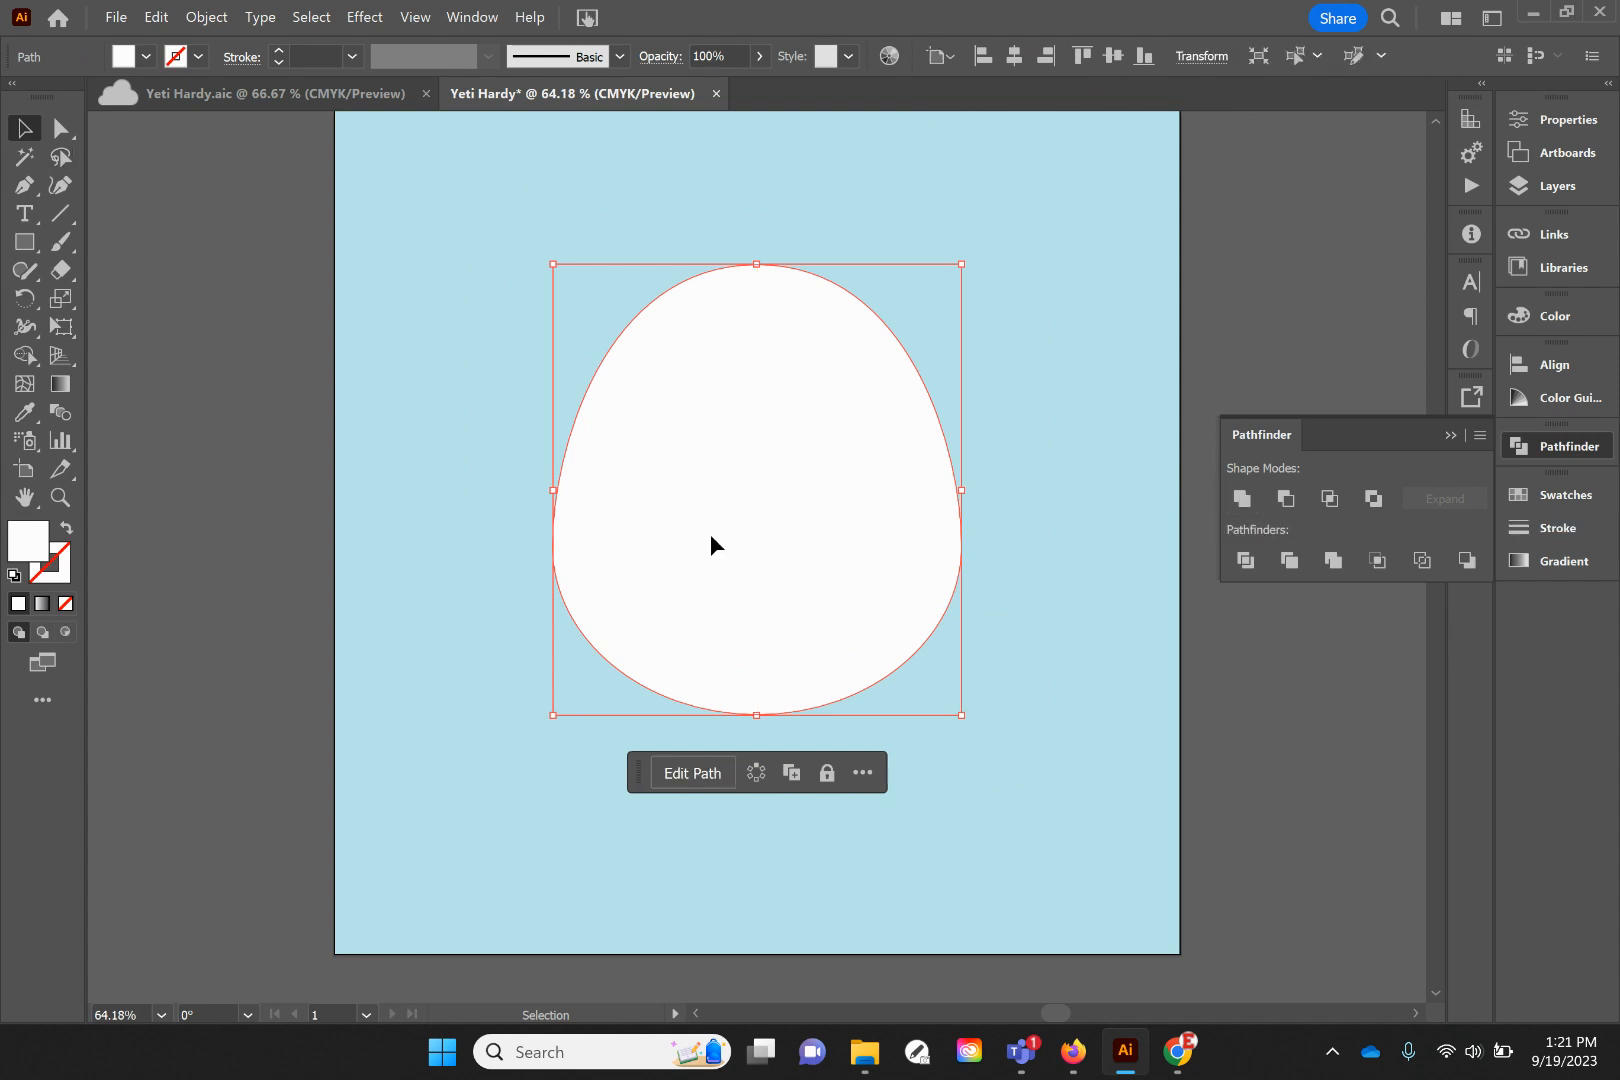
# Move the united egg shape slightly upward and expand the Character layer to list its contents
pyautogui.moveTo(712, 542); pyautogui.dragTo(714, 535)
pyautogui.click(1562, 190)
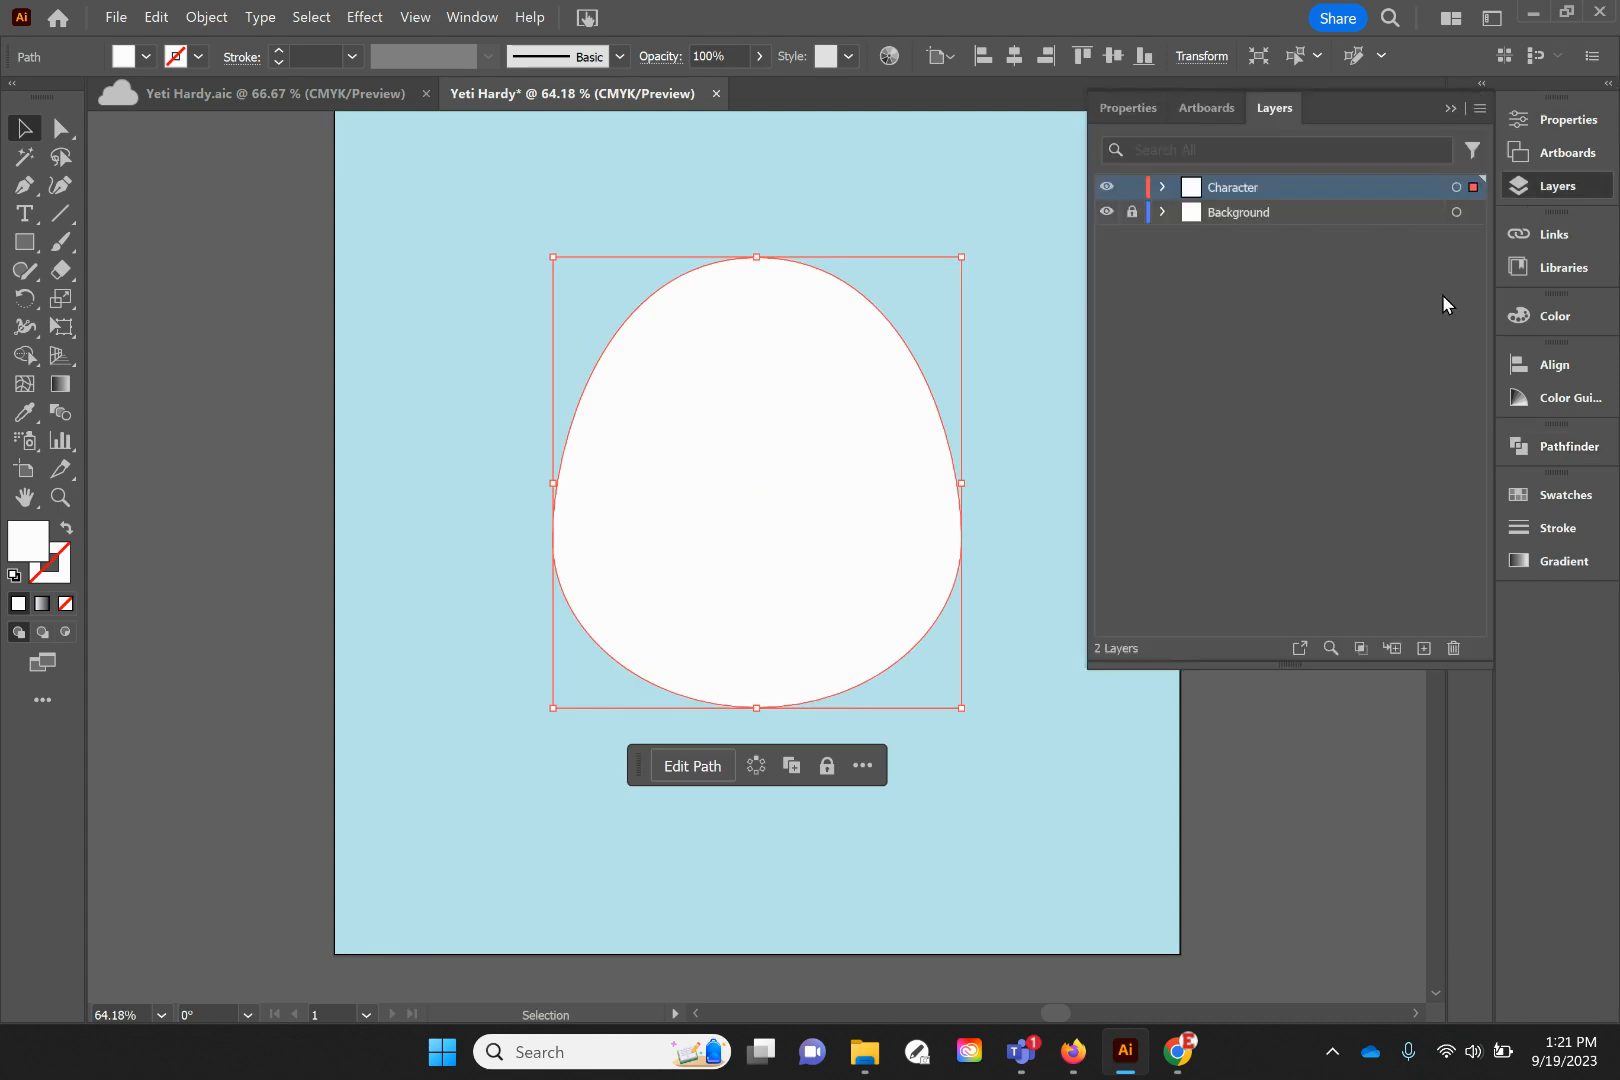
pyautogui.click(1165, 187)
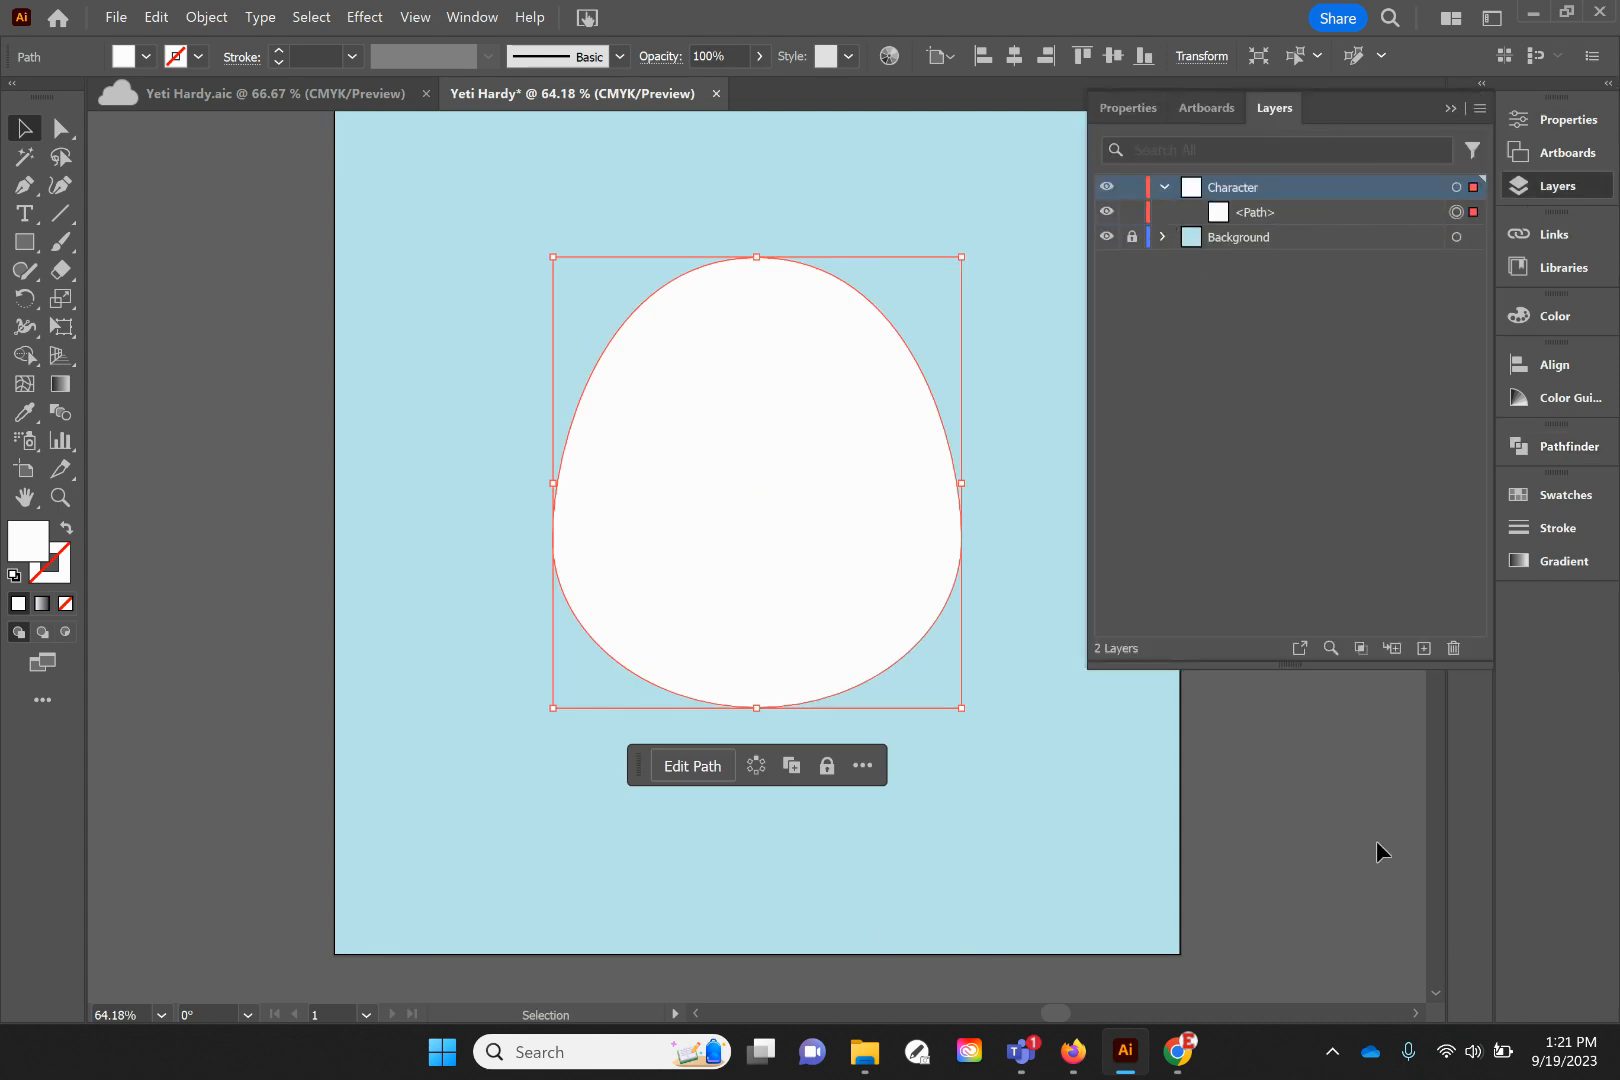
pyautogui.moveTo(1188, 1055)
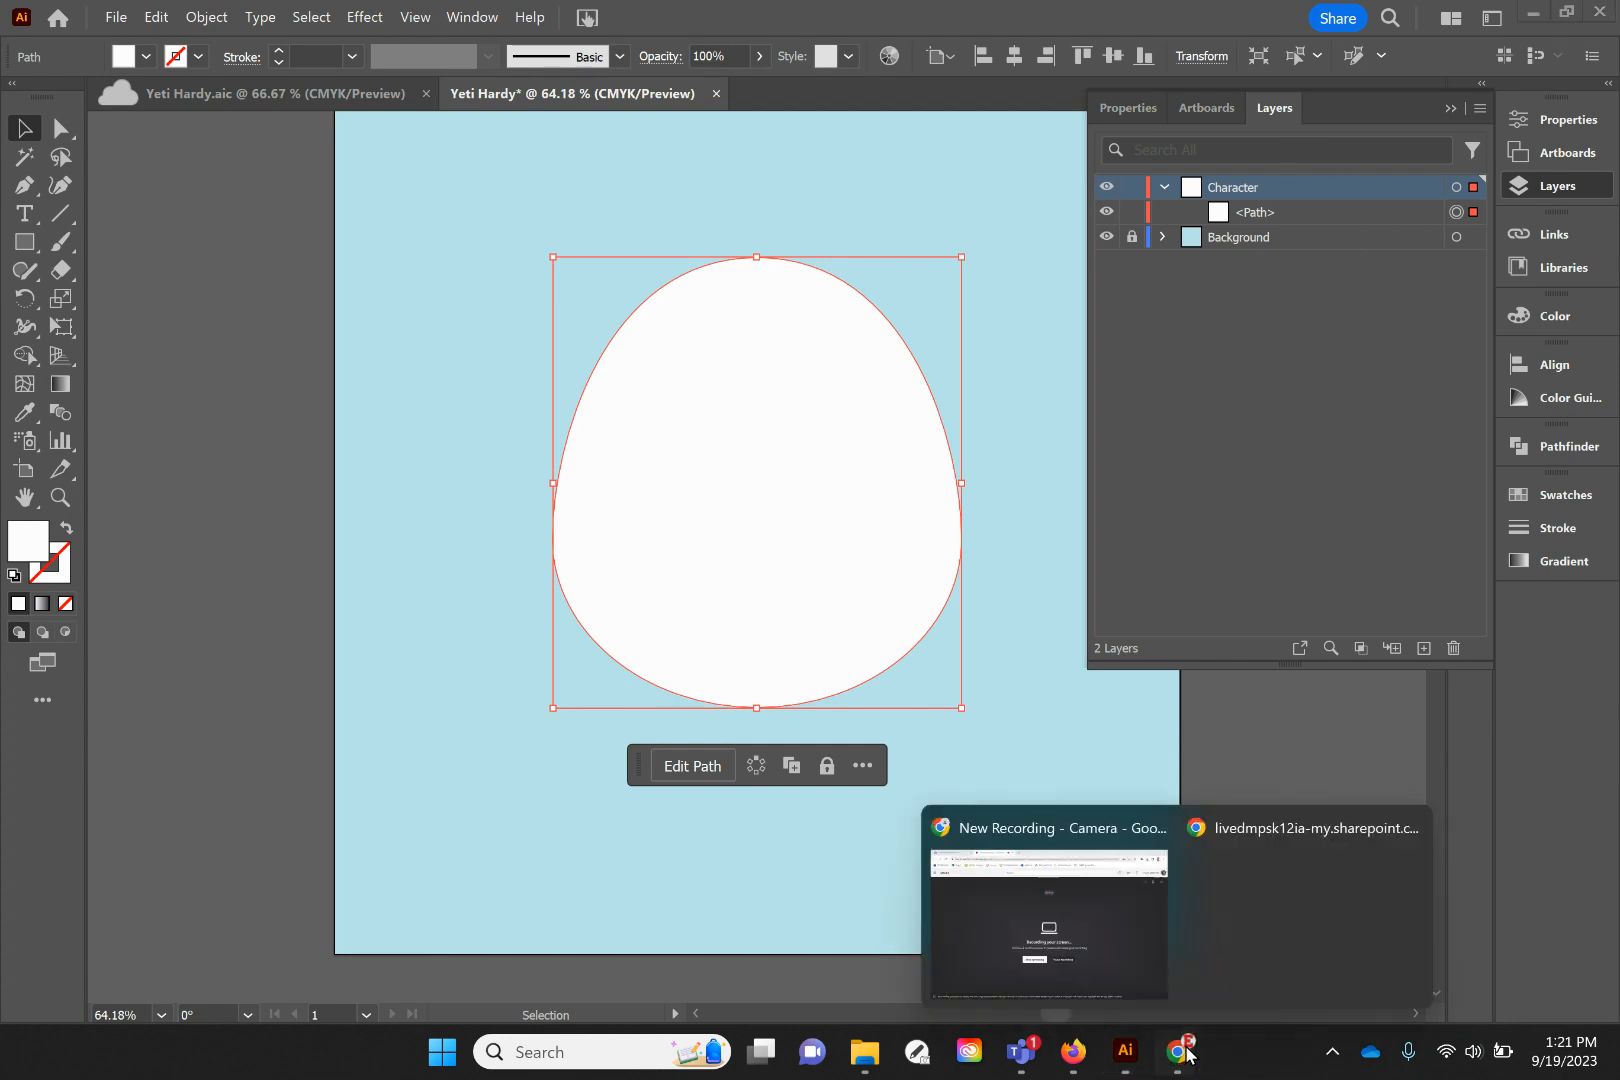